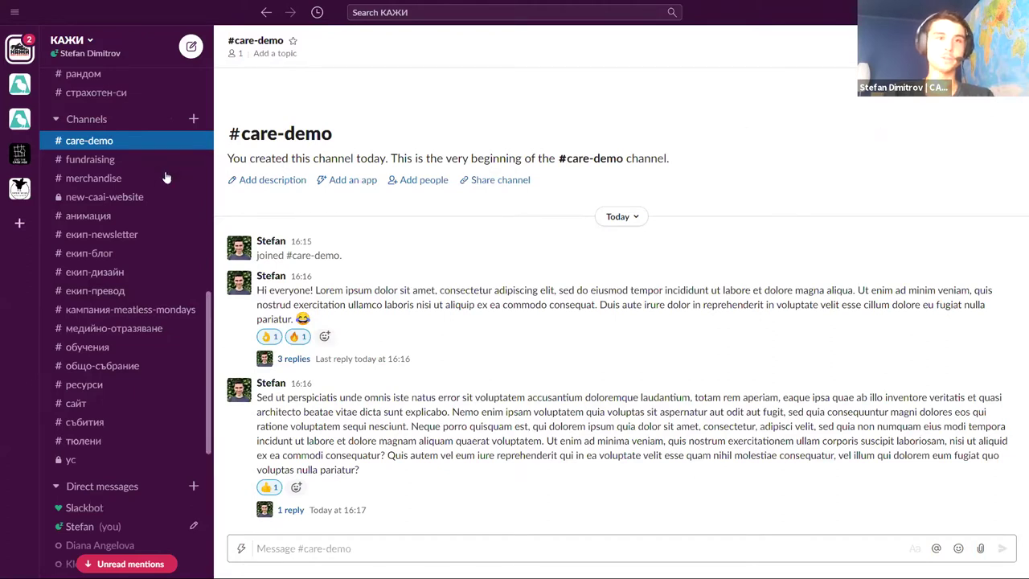
Scroll up and down through the Slack workspace's sidebar channel list
{"action": "scroll", "coordinate": [136, 238], "scroll_direction": "up", "scroll_amount": 2}
{"action": "scroll", "coordinate": [138, 241], "scroll_direction": "down", "scroll_amount": 6}
{"action": "scroll", "coordinate": [138, 253], "scroll_direction": "up", "scroll_amount": 8}
{"action": "scroll", "coordinate": [141, 256], "scroll_direction": "down", "scroll_amount": 6}
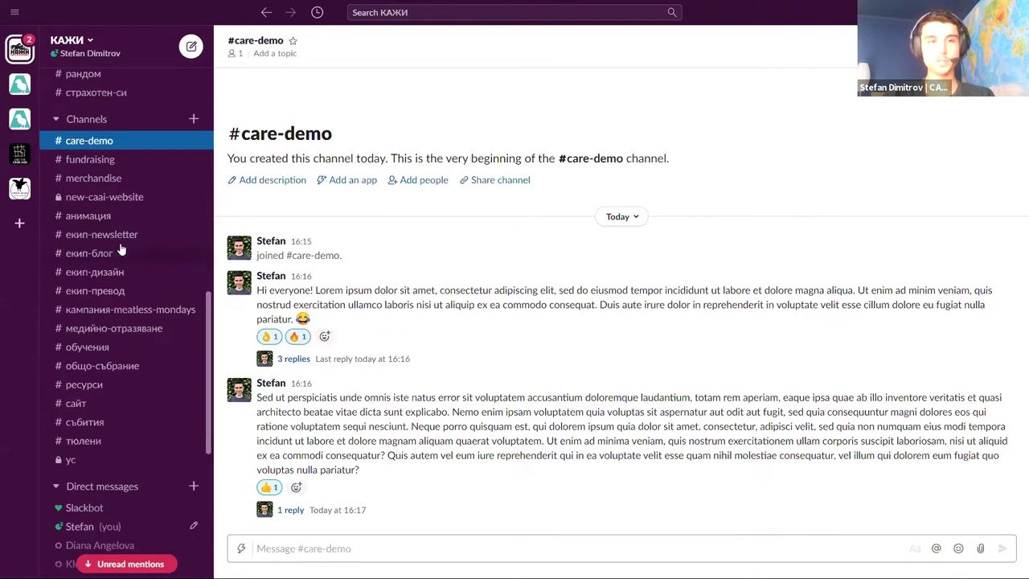
{"action": "scroll", "coordinate": [133, 262], "scroll_direction": "up", "scroll_amount": 2}
{"action": "scroll", "coordinate": [133, 262], "scroll_direction": "up", "scroll_amount": 10}
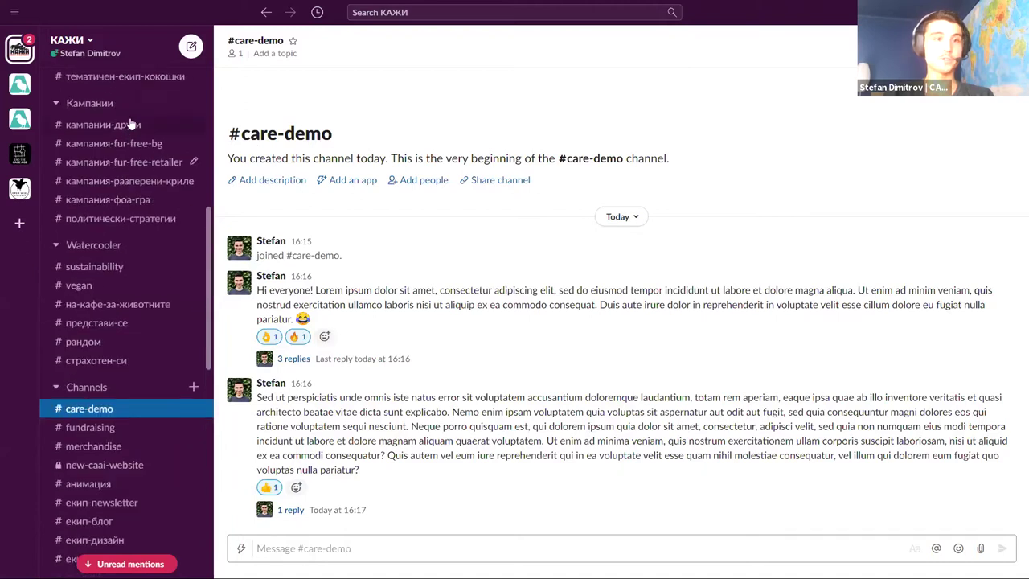
{"action": "scroll", "coordinate": [131, 151], "scroll_direction": "down", "scroll_amount": 13}
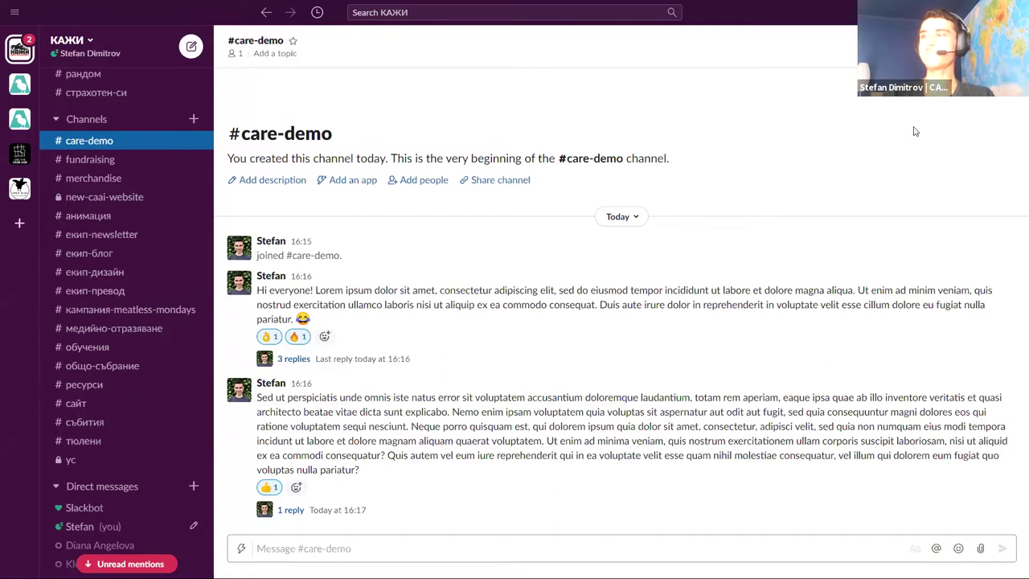
{"action": "scroll", "coordinate": [136, 180], "scroll_direction": "up", "scroll_amount": 3}
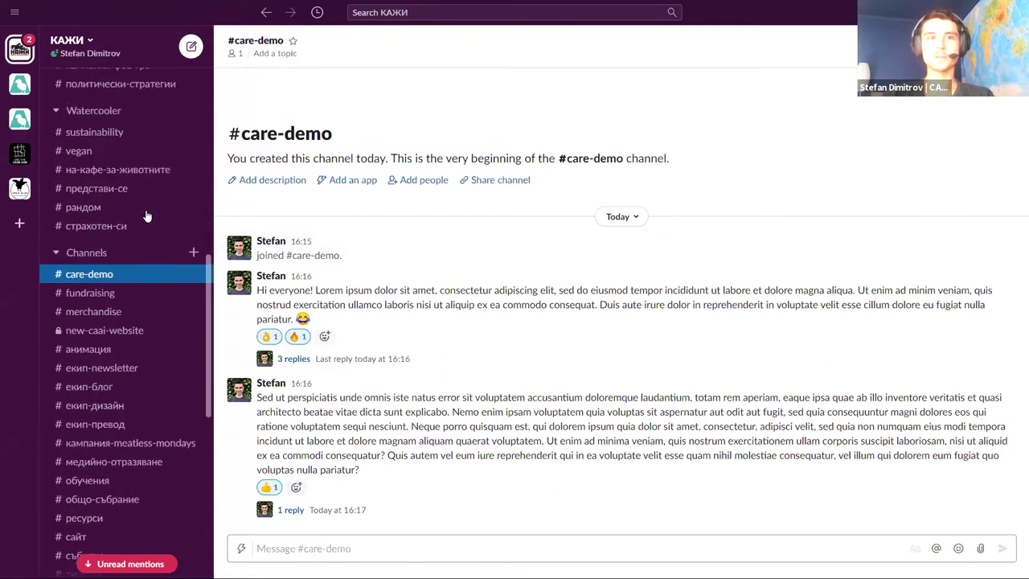
{"action": "scroll", "coordinate": [157, 180], "scroll_direction": "up", "scroll_amount": 2}
{"action": "scroll", "coordinate": [149, 152], "scroll_direction": "down", "scroll_amount": 2}
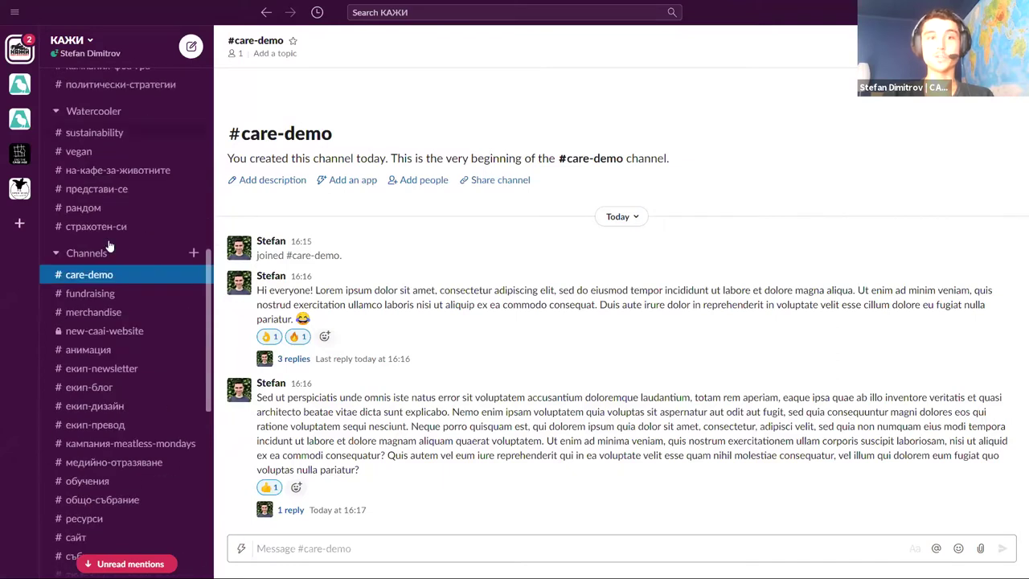
{"action": "scroll", "coordinate": [128, 225], "scroll_direction": "down", "scroll_amount": 3}
{"action": "scroll", "coordinate": [148, 257], "scroll_direction": "down", "scroll_amount": 2}
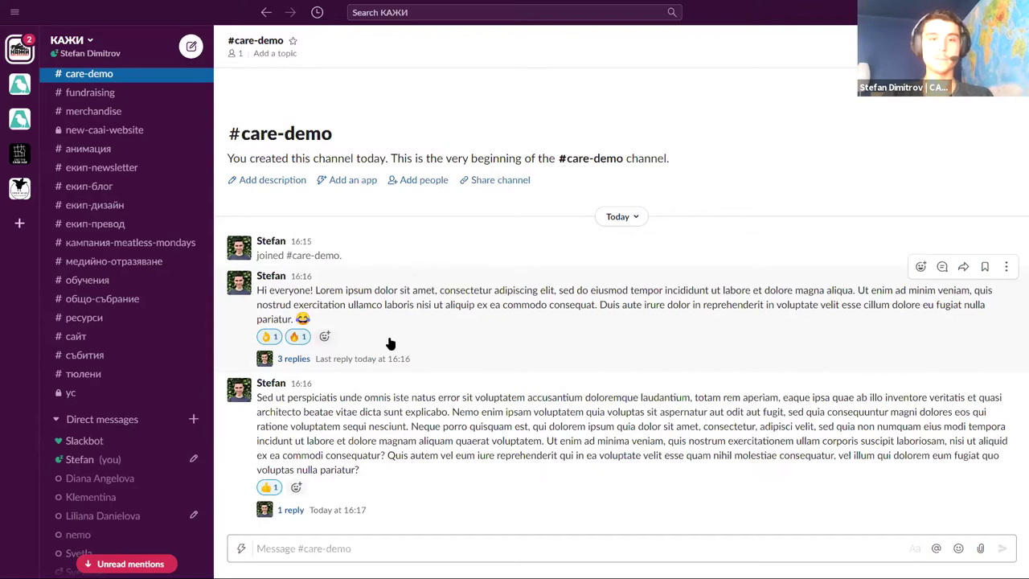
Open the first message's 3-reply thread and highlight passages of the message and its first two replies
{"action": "left_click", "coordinate": [439, 352]}
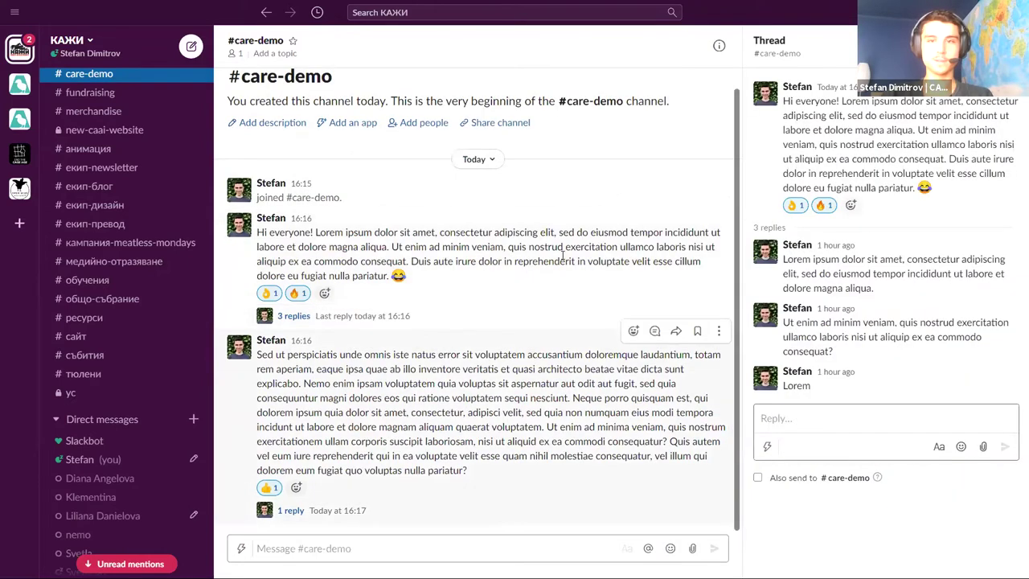
{"action": "left_click_drag", "start_coordinate": [443, 232], "coordinate": [512, 266]}
{"action": "left_click", "coordinate": [592, 287]}
{"action": "left_click_drag", "start_coordinate": [849, 265], "coordinate": [850, 348]}
{"action": "left_click", "coordinate": [849, 347]}
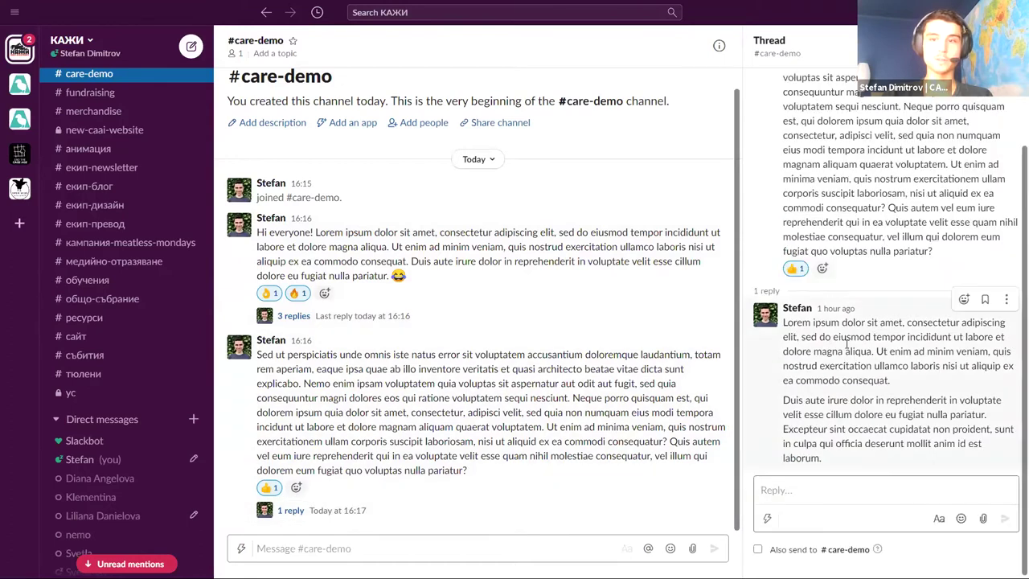
Highlight part of the long message's reply, reopen the 3-reply thread, then close the thread panel
{"action": "left_click_drag", "start_coordinate": [846, 337], "coordinate": [985, 414]}
{"action": "scroll", "coordinate": [884, 361], "scroll_direction": "up", "scroll_amount": 1}
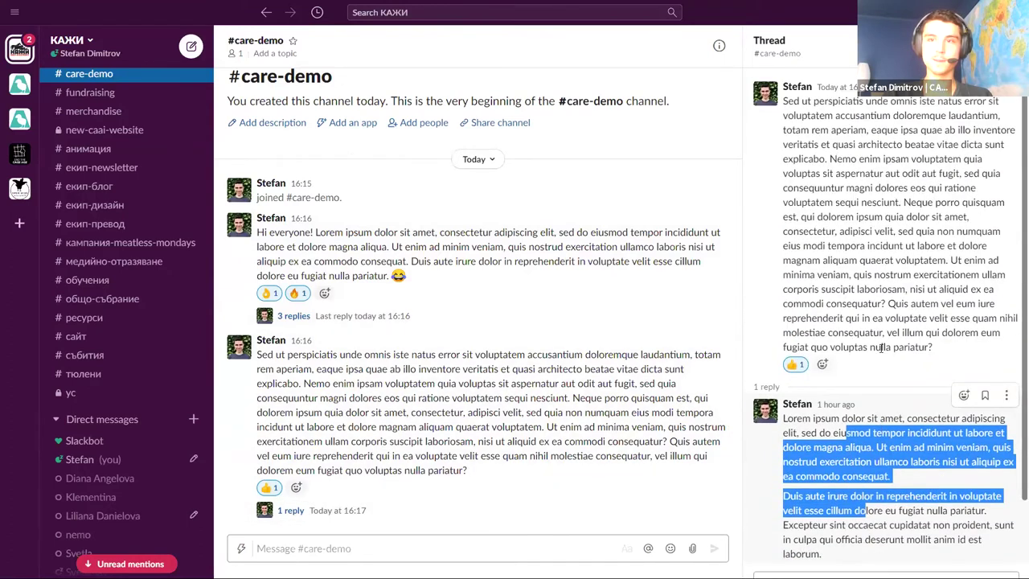
{"action": "scroll", "coordinate": [884, 362], "scroll_direction": "down", "scroll_amount": 1}
{"action": "left_click", "coordinate": [653, 304]}
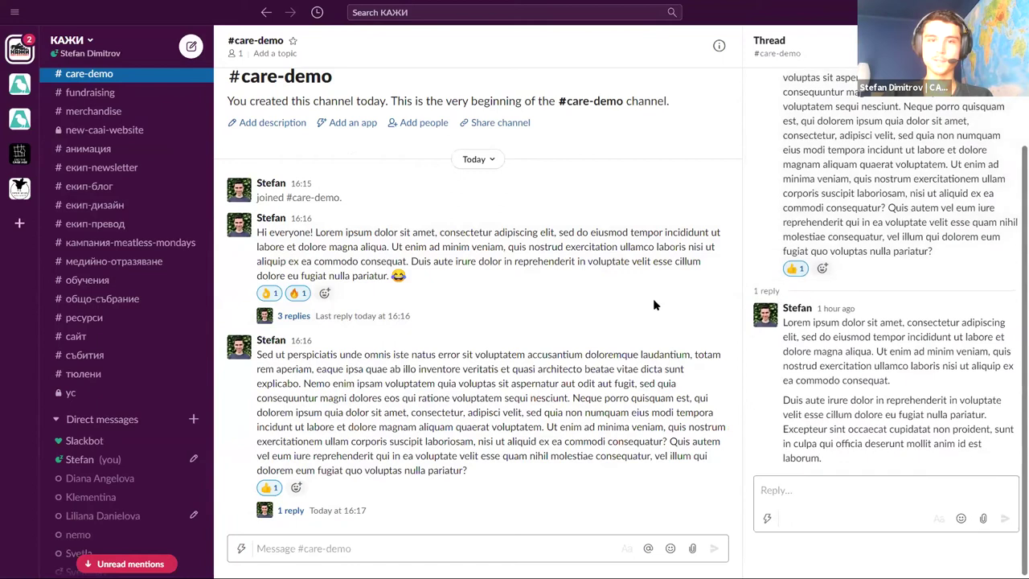
{"action": "left_click", "coordinate": [426, 318]}
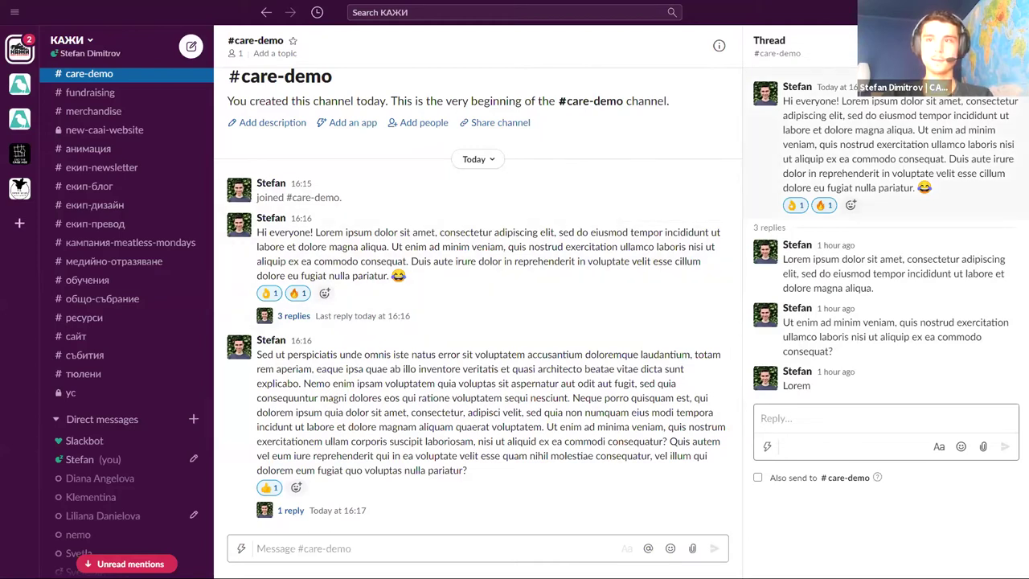
{"action": "key", "text": "Escape"}
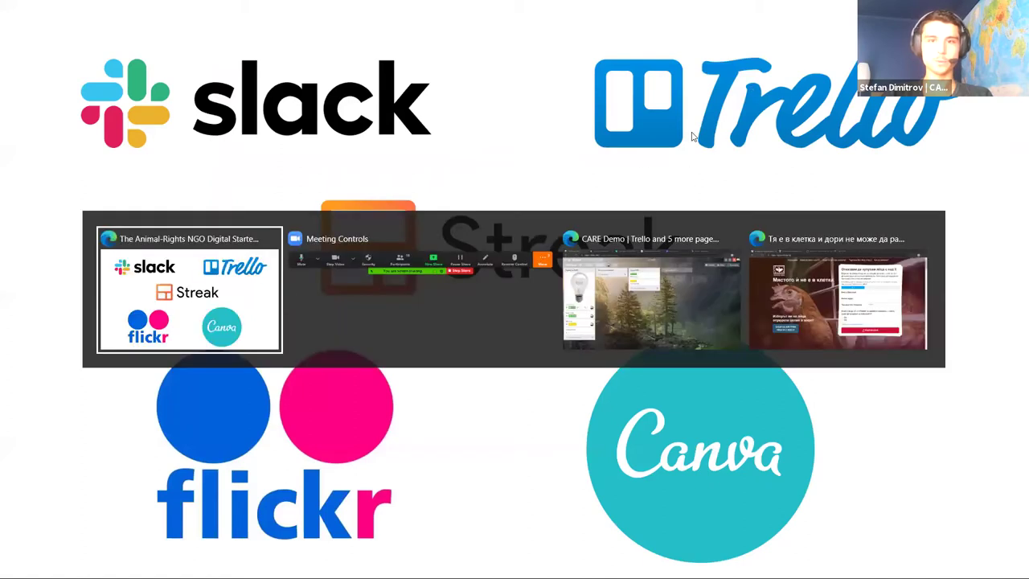
{"action": "key", "text": "alt+Tab"}
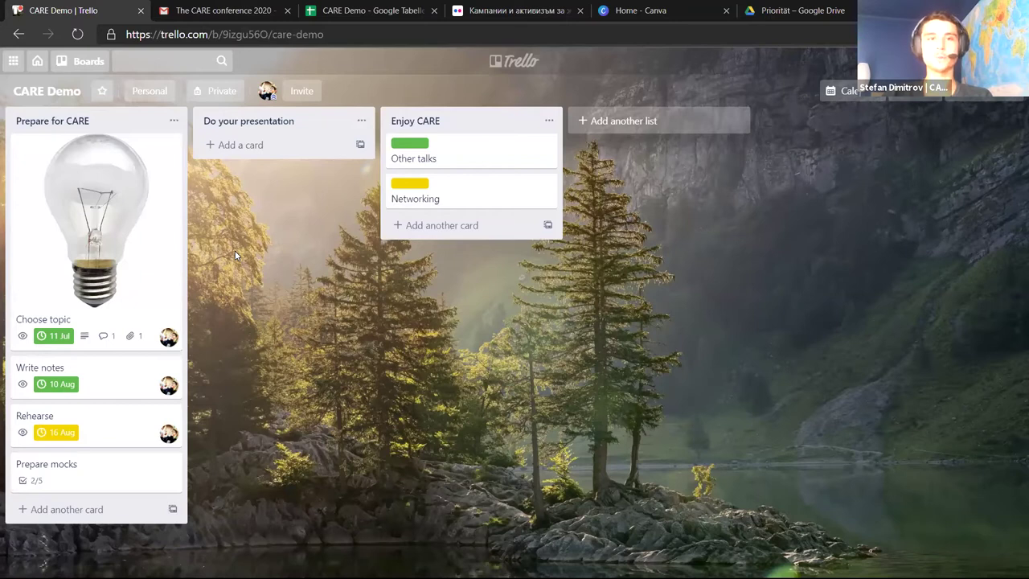
Switch to the CARE Demo Trello board and open, then close, the boards list
{"action": "left_click", "coordinate": [90, 61]}
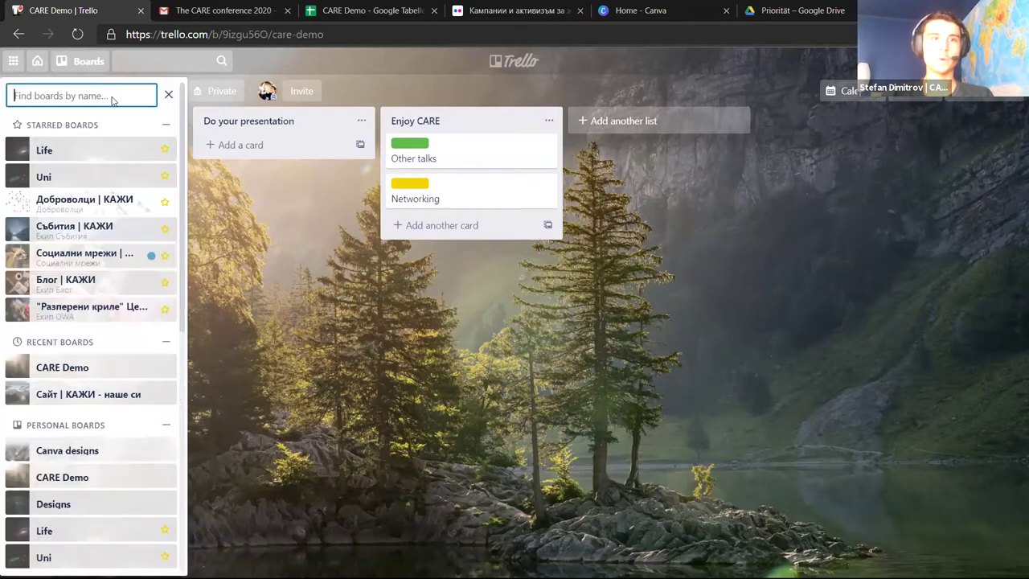
{"action": "left_click", "coordinate": [241, 202]}
Open the boards overview in a new tab, scroll it, then return to CARE Demo
{"action": "middle_click", "coordinate": [39, 64]}
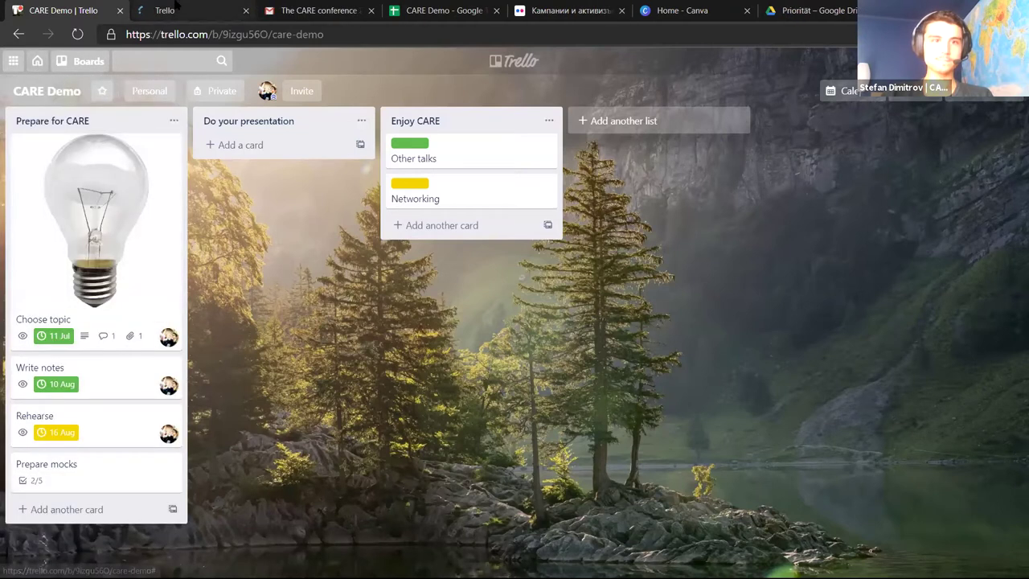
{"action": "left_click", "coordinate": [199, 6]}
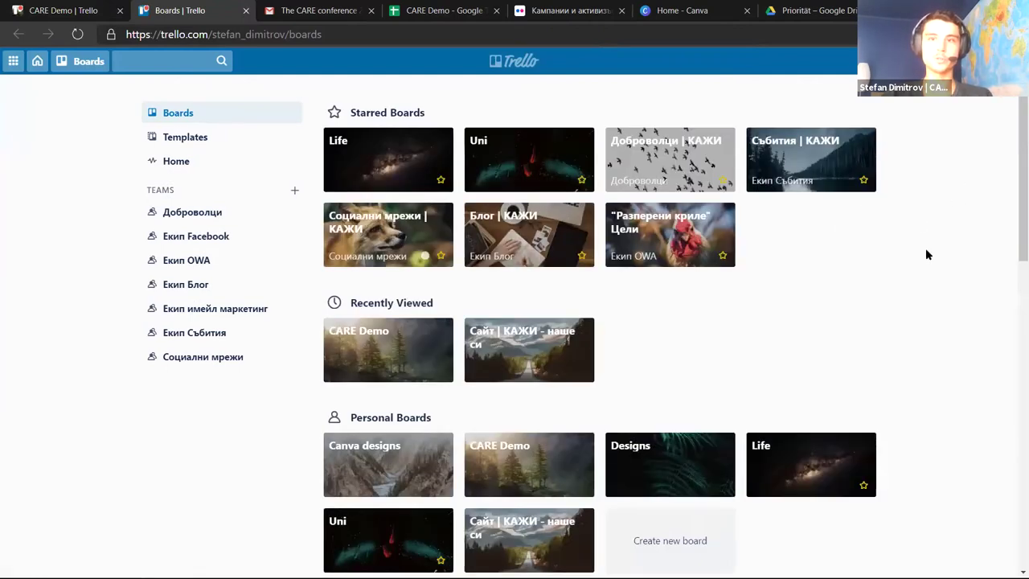
{"action": "scroll", "coordinate": [928, 253], "scroll_direction": "down", "scroll_amount": 1}
{"action": "scroll", "coordinate": [940, 261], "scroll_direction": "up", "scroll_amount": 1}
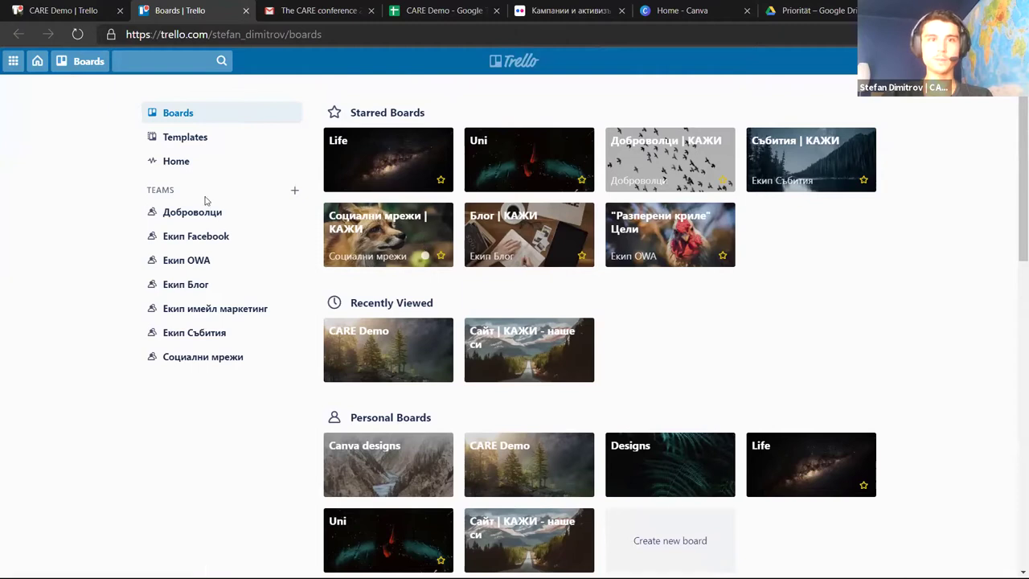
{"action": "key", "text": "ctrl+shift+Tab"}
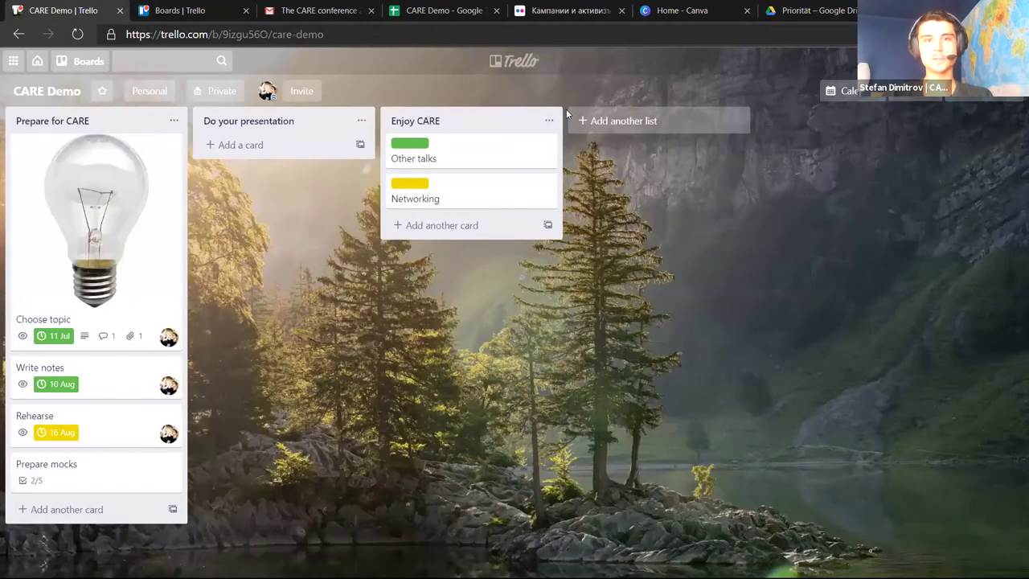
{"action": "left_click", "coordinate": [625, 121]}
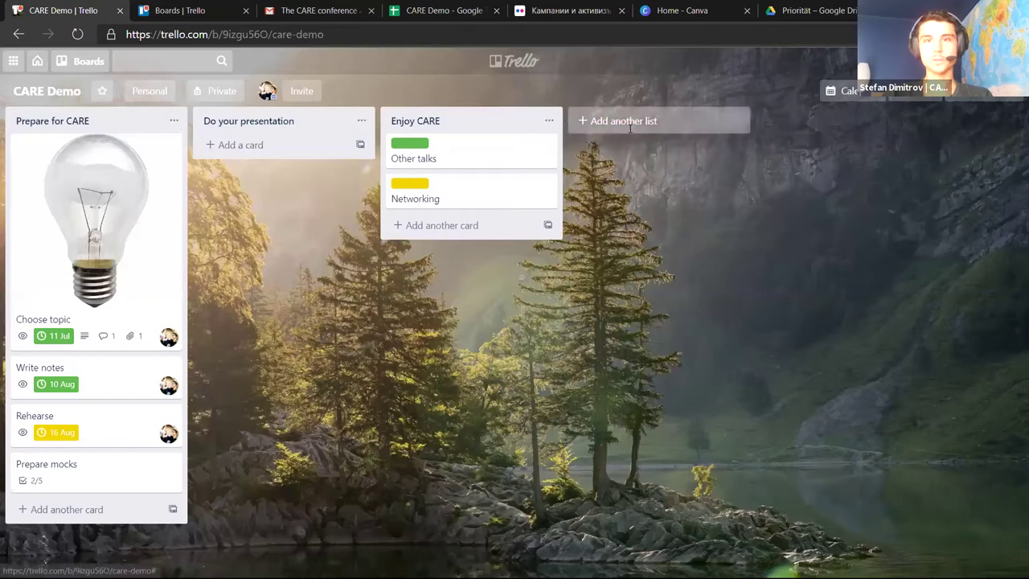
{"action": "left_click", "coordinate": [697, 211]}
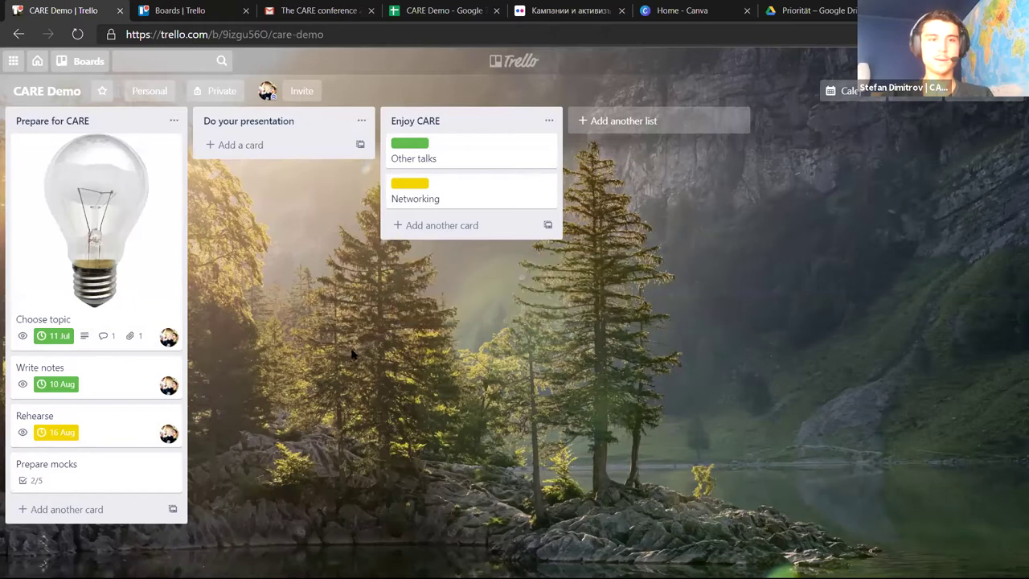
{"action": "left_click", "coordinate": [127, 241]}
{"action": "left_click", "coordinate": [142, 193]}
{"action": "left_click", "coordinate": [103, 509]}
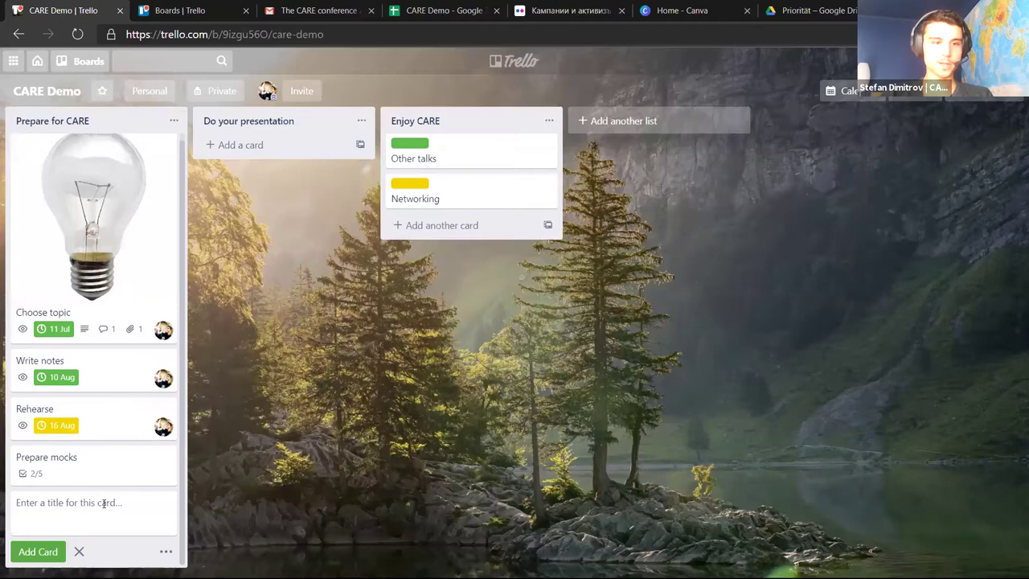
{"action": "left_click", "coordinate": [298, 329]}
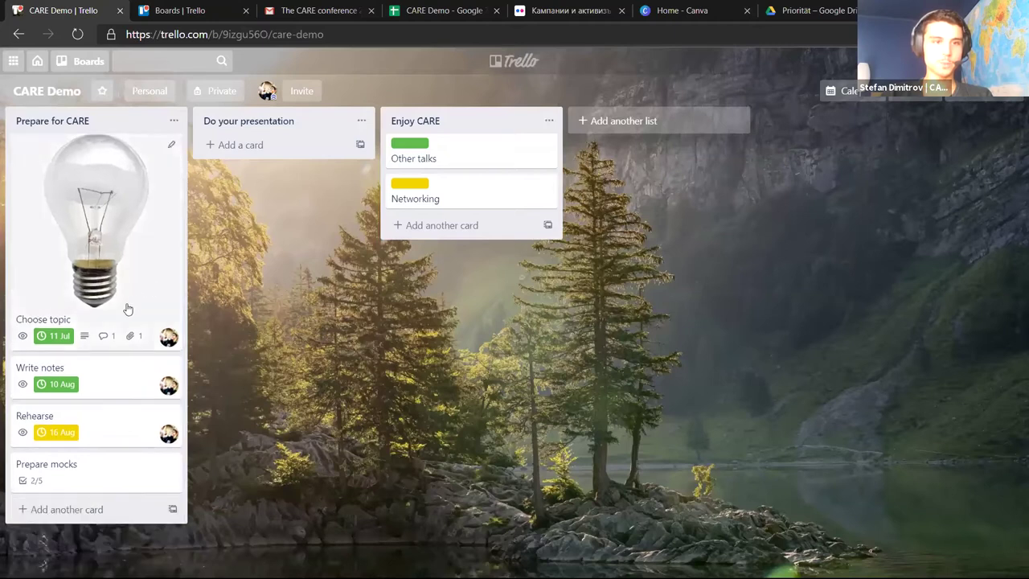
{"action": "left_click", "coordinate": [112, 209]}
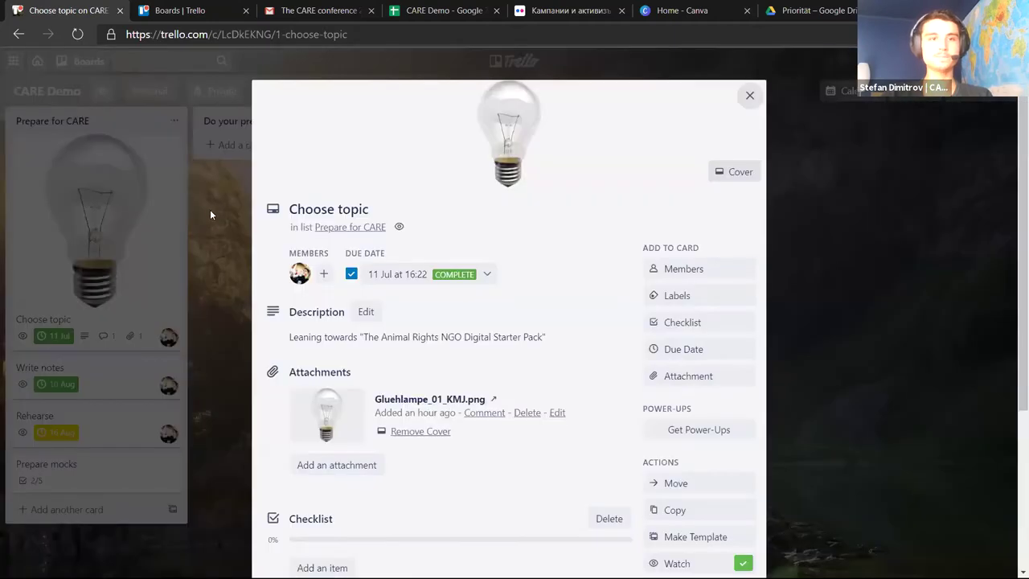
{"action": "scroll", "coordinate": [210, 214], "scroll_direction": "down", "scroll_amount": 3}
{"action": "scroll", "coordinate": [564, 286], "scroll_direction": "up", "scroll_amount": 3}
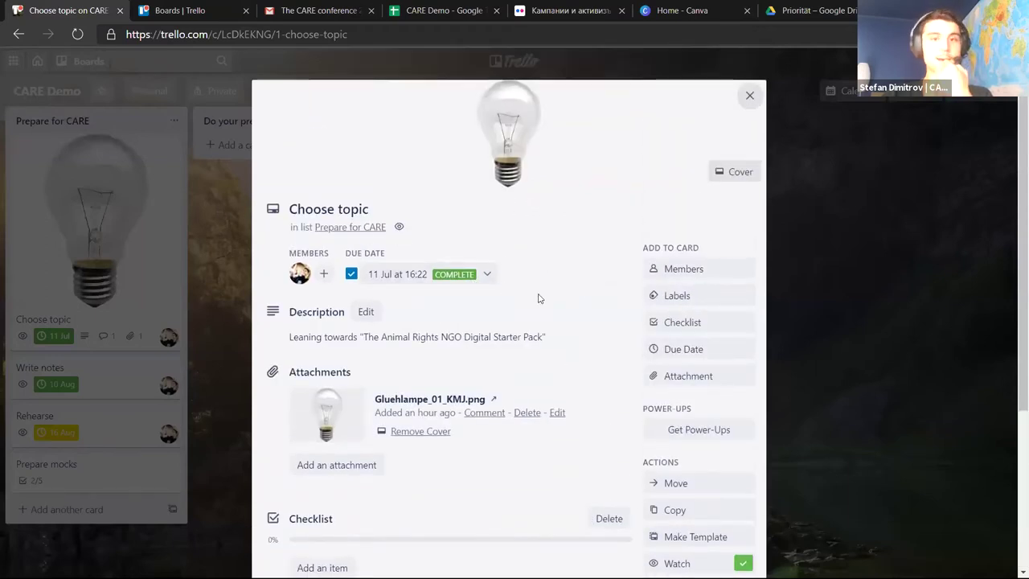
{"action": "scroll", "coordinate": [554, 250], "scroll_direction": "down", "scroll_amount": 2}
{"action": "scroll", "coordinate": [562, 289], "scroll_direction": "up", "scroll_amount": 2}
{"action": "scroll", "coordinate": [562, 288], "scroll_direction": "down", "scroll_amount": 1}
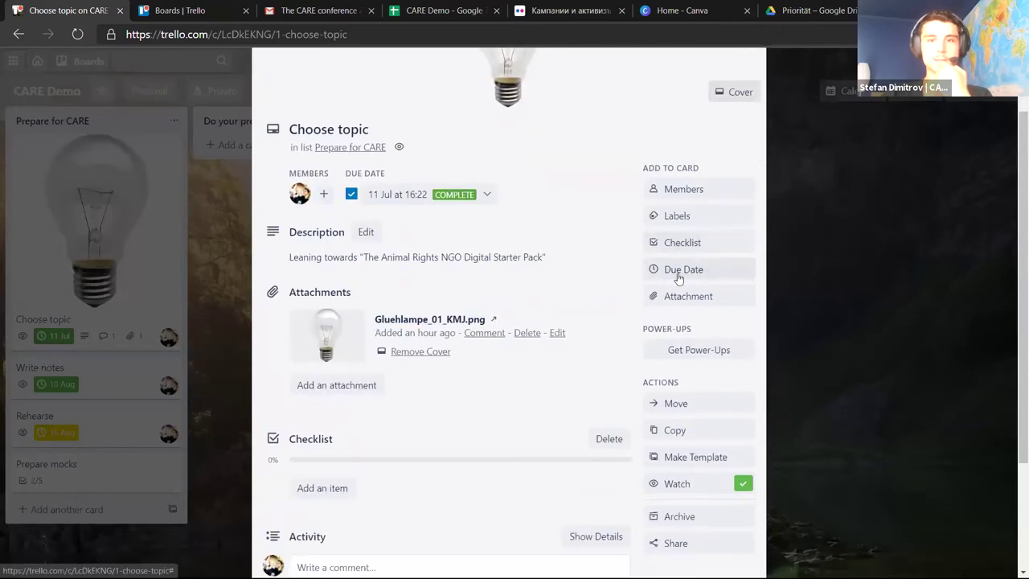
{"action": "scroll", "coordinate": [602, 279], "scroll_direction": "down", "scroll_amount": 2}
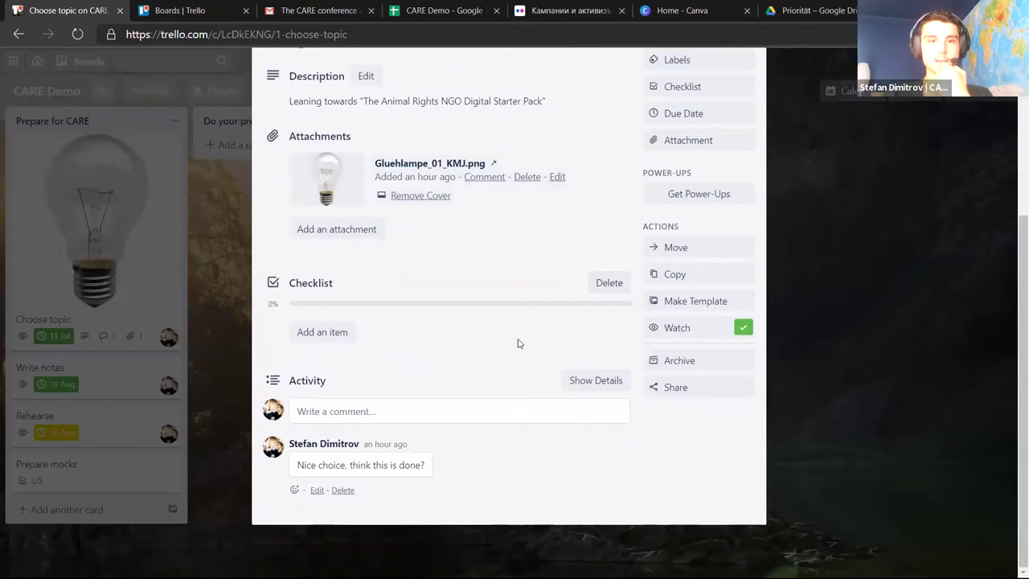
{"action": "scroll", "coordinate": [461, 407], "scroll_direction": "up", "scroll_amount": 3}
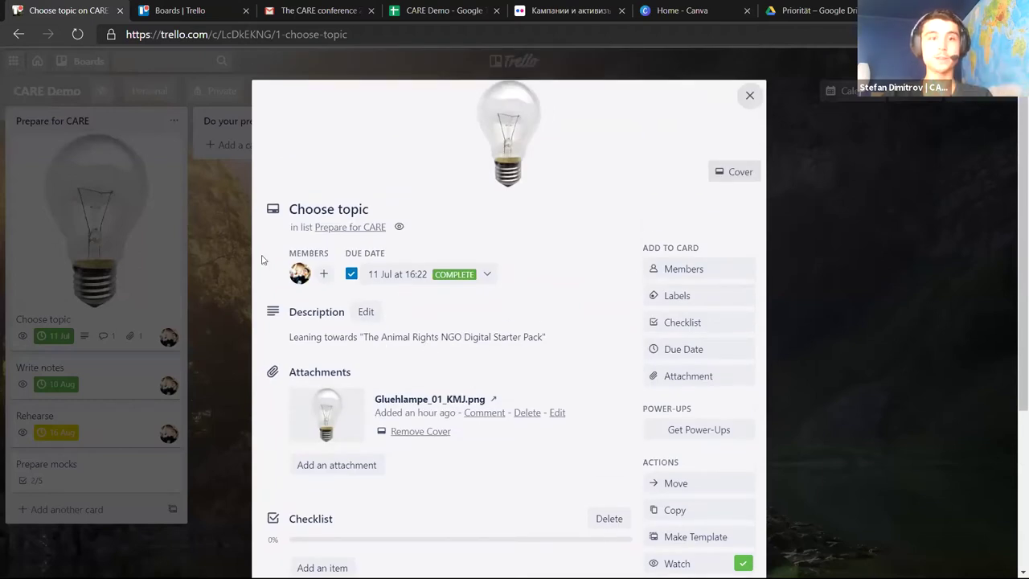
{"action": "key", "text": "Escape"}
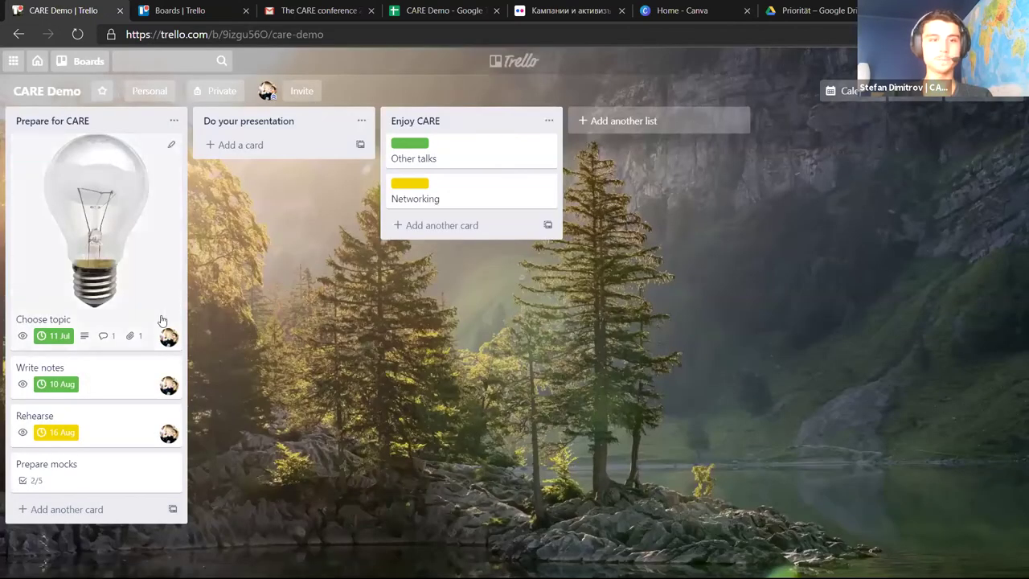
Remove and re-add the member on Choose topic, then view the Networking card's details
{"action": "key", "text": "space"}
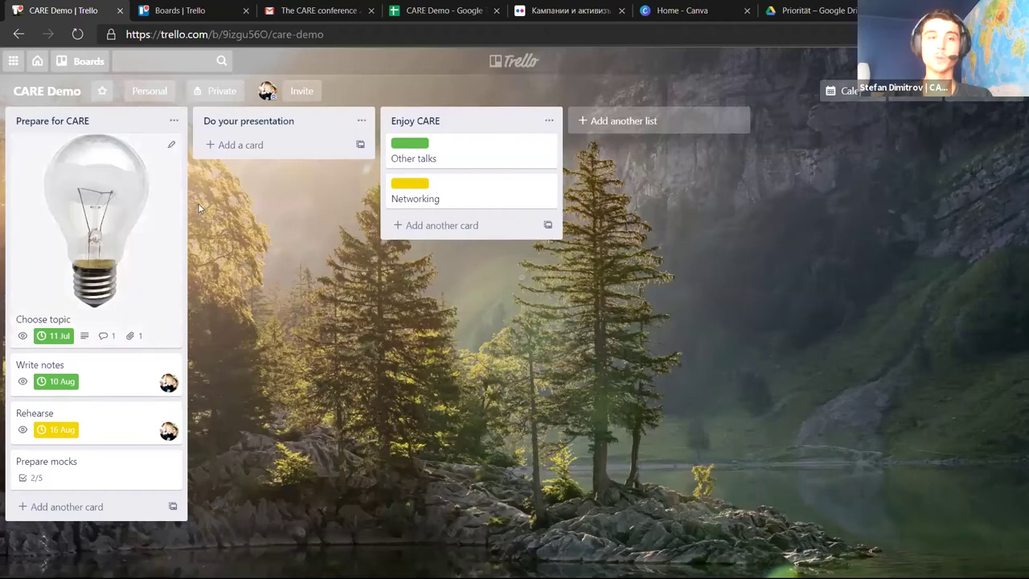
{"action": "key", "text": "space"}
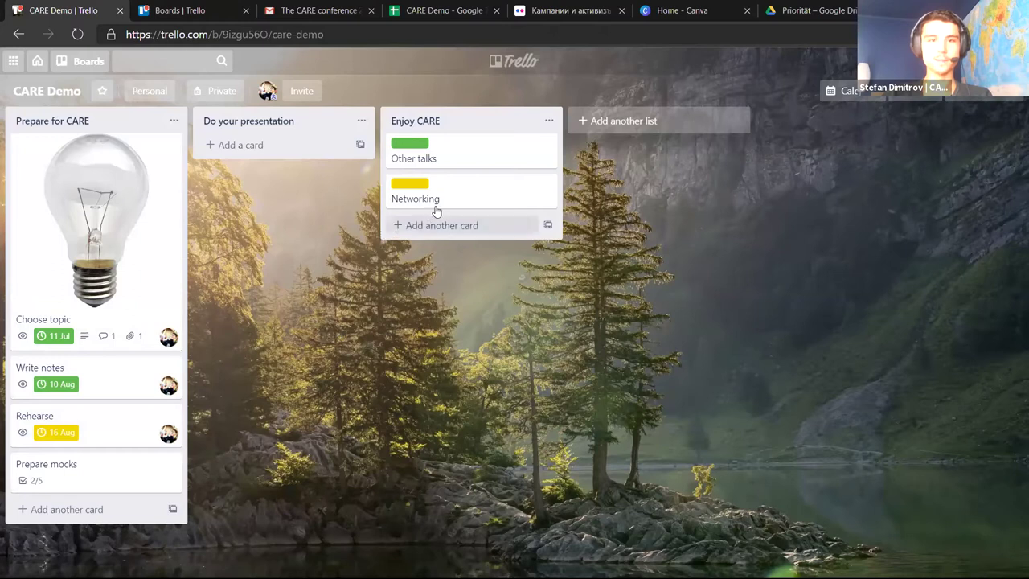
{"action": "left_click", "coordinate": [477, 202]}
{"action": "left_click", "coordinate": [255, 263]}
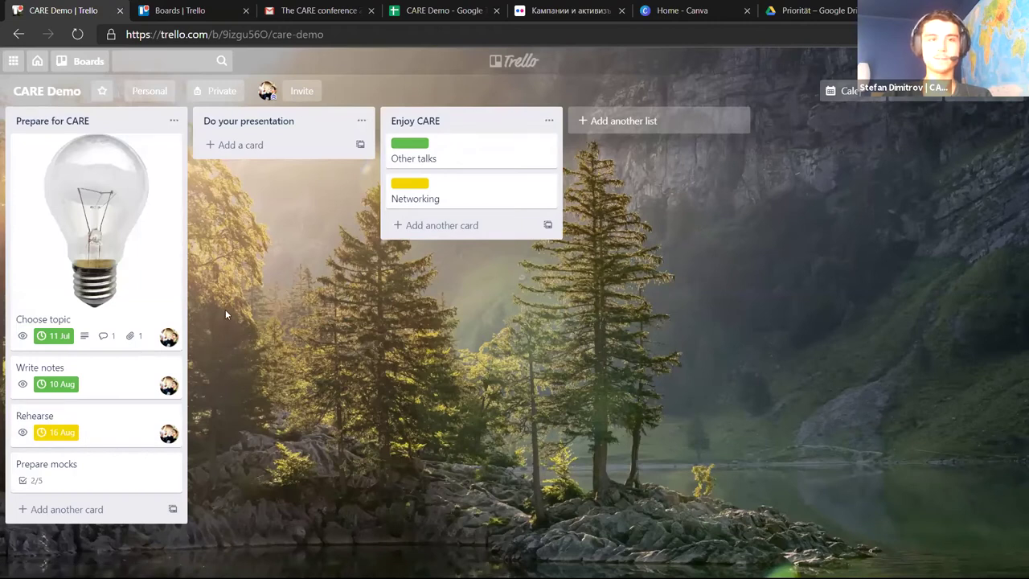
Close the extra 'Boards | Trello' tab and stay on the Trello browser window
{"action": "left_click", "coordinate": [245, 10]}
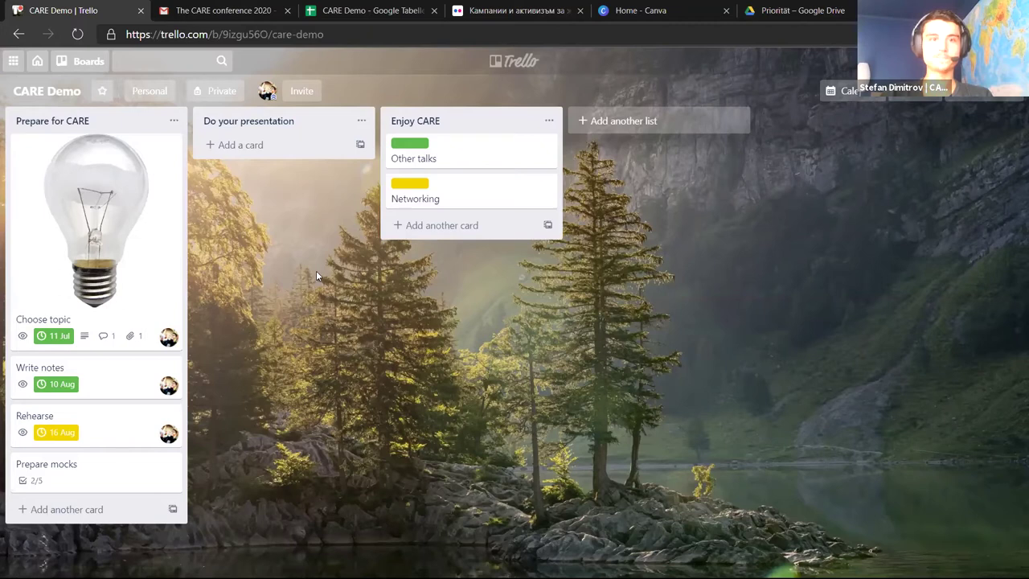
{"action": "key", "text": "alt+Tab"}
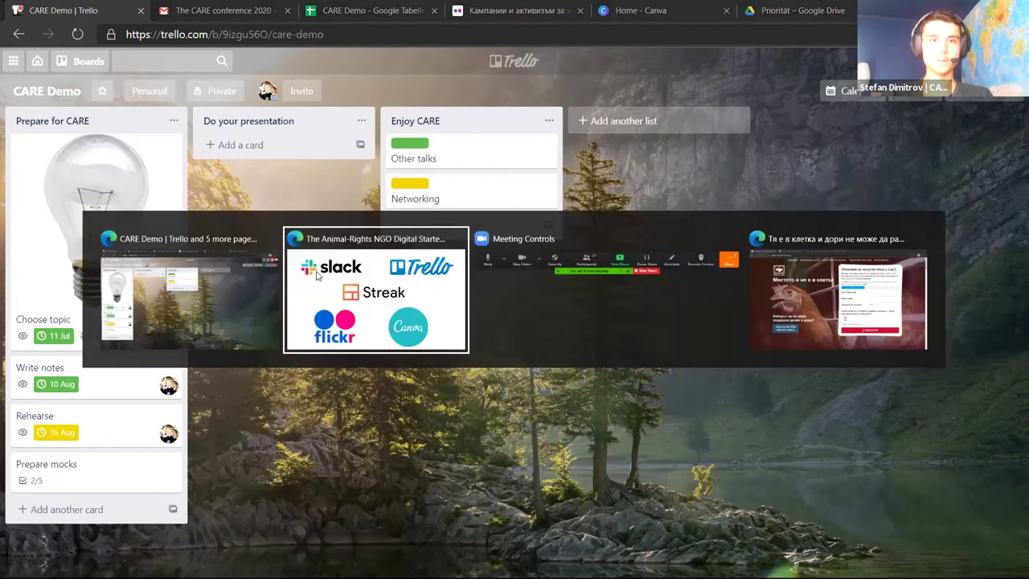
{"action": "key", "text": "alt+shift+Tab"}
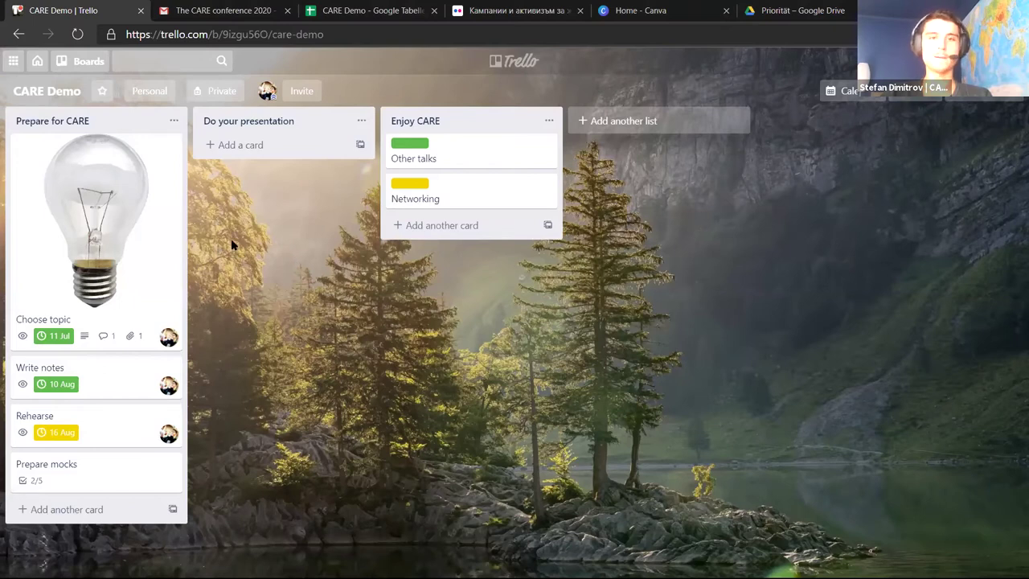
Switch to Gmail and scroll through the CARE conference 2020 info email thread
{"action": "key", "text": "alt+Tab"}
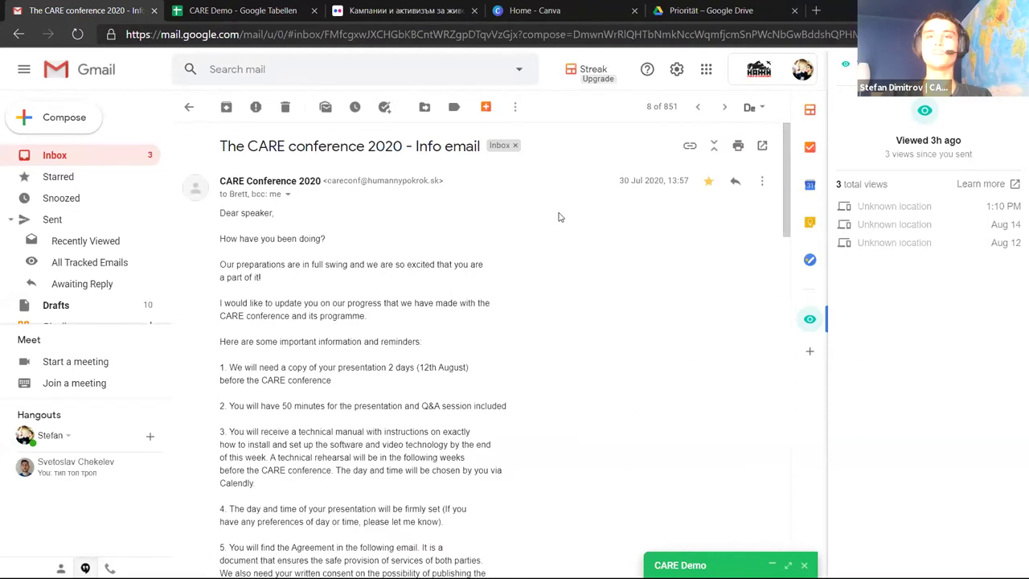
{"action": "scroll", "coordinate": [559, 217], "scroll_direction": "down", "scroll_amount": 10}
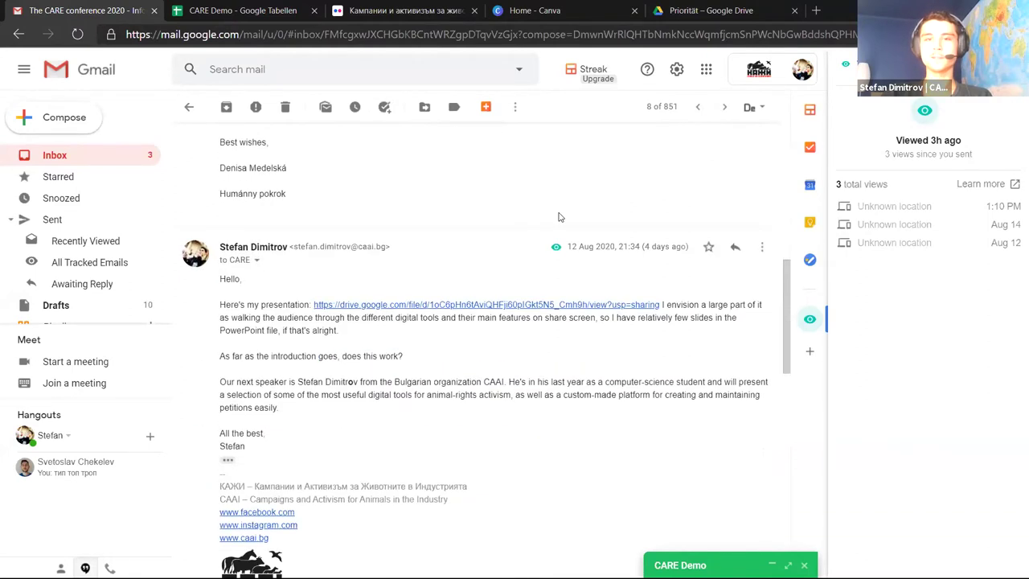
{"action": "scroll", "coordinate": [560, 217], "scroll_direction": "up", "scroll_amount": 5}
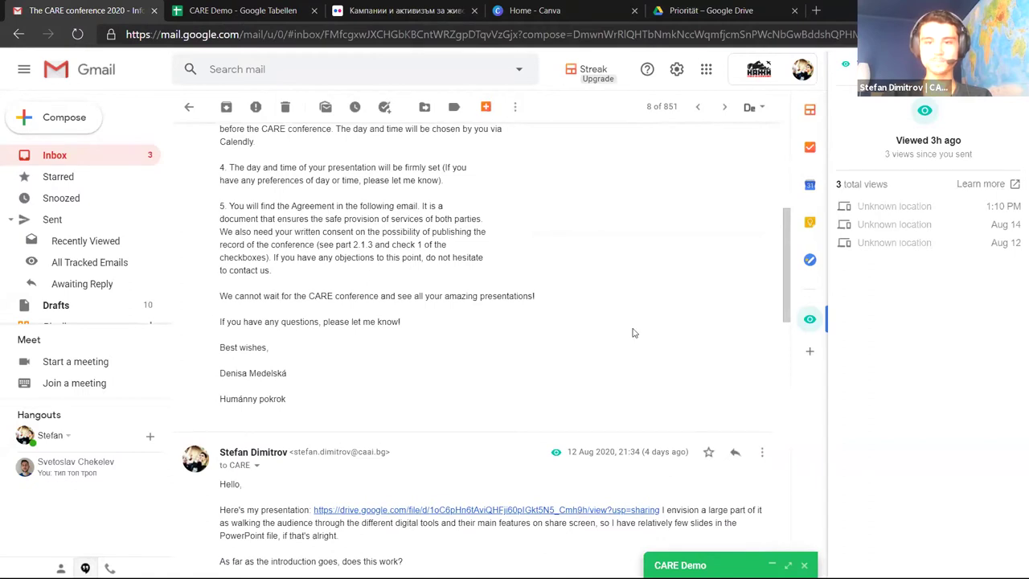
{"action": "scroll", "coordinate": [633, 332], "scroll_direction": "up", "scroll_amount": 2}
{"action": "scroll", "coordinate": [634, 333], "scroll_direction": "down", "scroll_amount": 2}
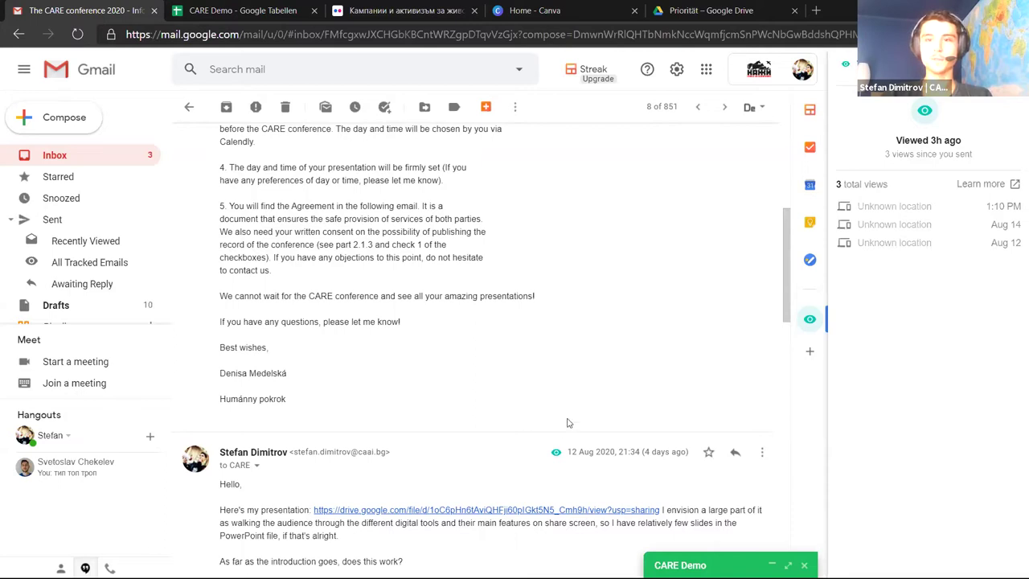
{"action": "mouse_move", "coordinate": [554, 457]}
{"action": "scroll", "coordinate": [631, 319], "scroll_direction": "up", "scroll_amount": 3}
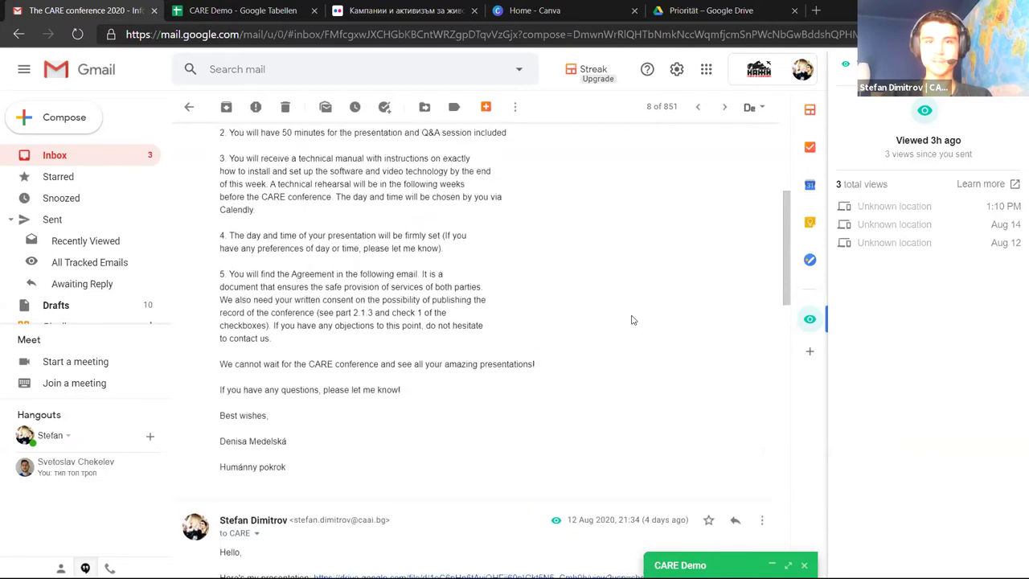
{"action": "scroll", "coordinate": [597, 259], "scroll_direction": "down", "scroll_amount": 2}
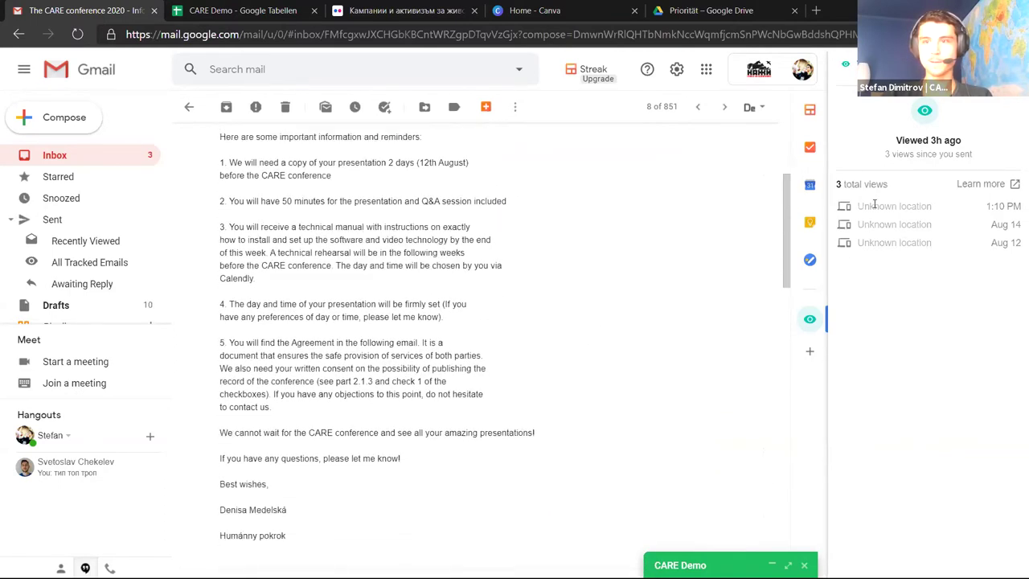
Highlight the Streak panel's 'Viewed 3h ago' summary and its view location and time rows
{"action": "left_click_drag", "start_coordinate": [895, 148], "coordinate": [964, 142]}
{"action": "left_click", "coordinate": [952, 140]}
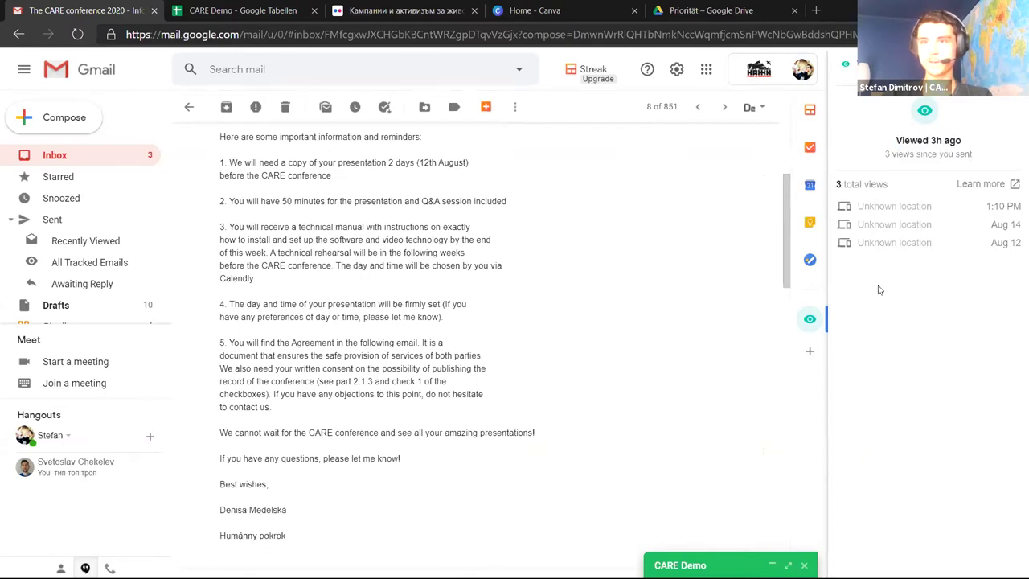
{"action": "mouse_move", "coordinate": [863, 203]}
{"action": "left_mouse_down"}
{"action": "mouse_move", "coordinate": [894, 212]}
{"action": "mouse_move", "coordinate": [923, 248]}
{"action": "left_mouse_up"}
{"action": "left_click", "coordinate": [920, 259]}
{"action": "left_click_drag", "start_coordinate": [869, 205], "coordinate": [921, 245]}
{"action": "left_click", "coordinate": [894, 227]}
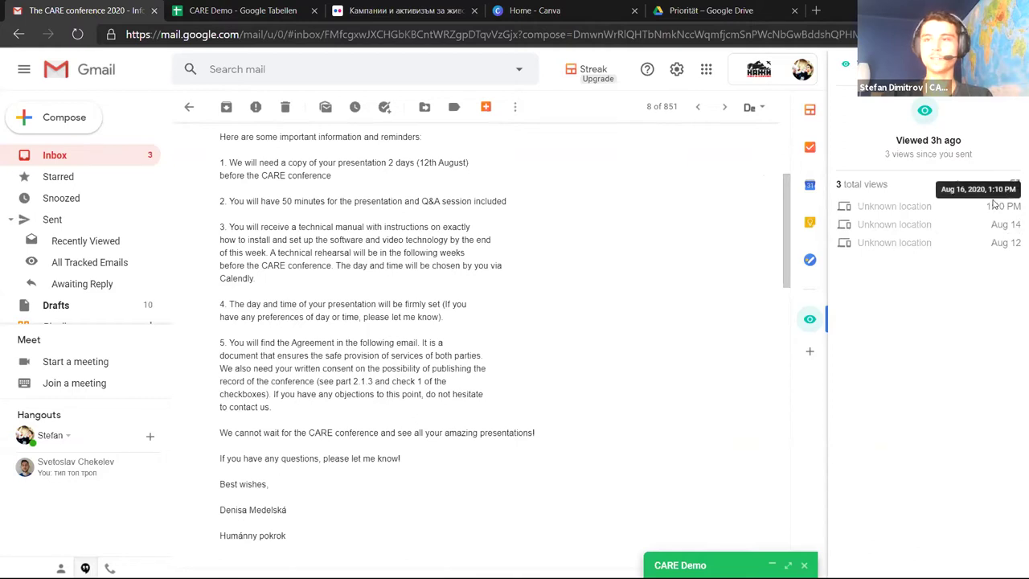
{"action": "left_click_drag", "start_coordinate": [994, 207], "coordinate": [996, 270]}
{"action": "left_click", "coordinate": [934, 306]}
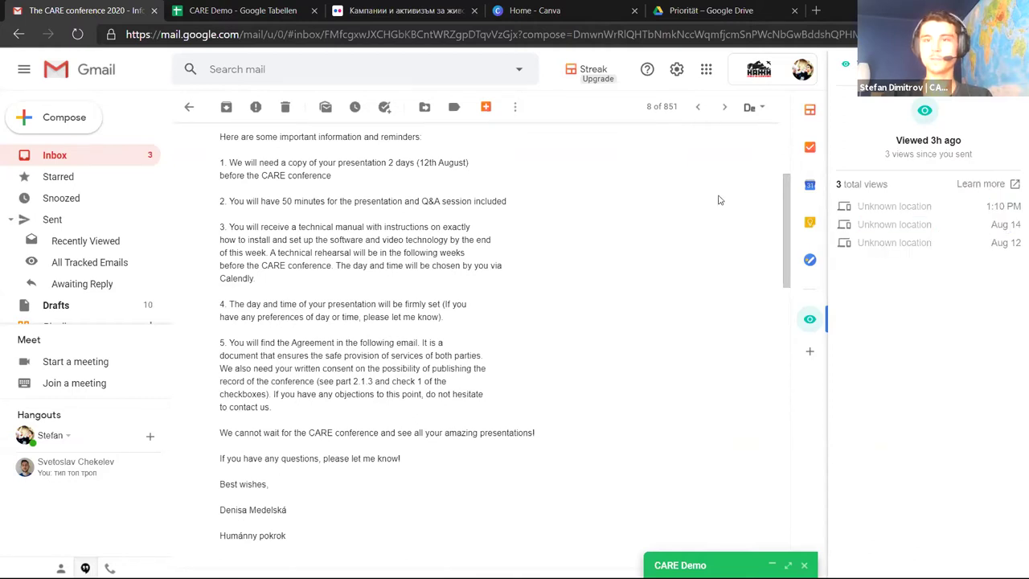
{"action": "scroll", "coordinate": [717, 196], "scroll_direction": "up", "scroll_amount": 5}
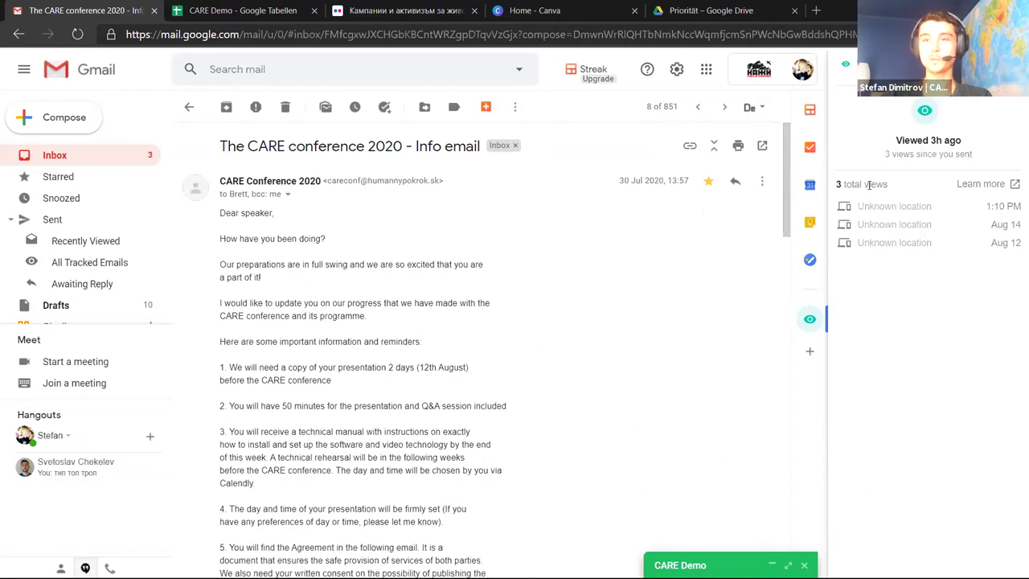
Compose a new email with mail merge, uploading CARE Demo - Tabellenblatt1.csv as recipients
{"action": "left_click", "coordinate": [83, 119]}
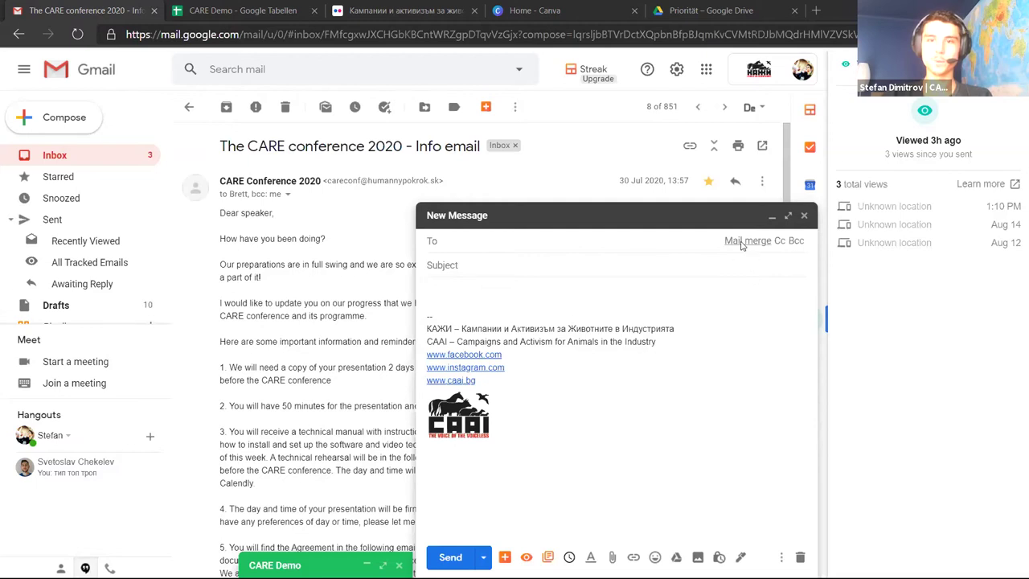
{"action": "left_click", "coordinate": [737, 242]}
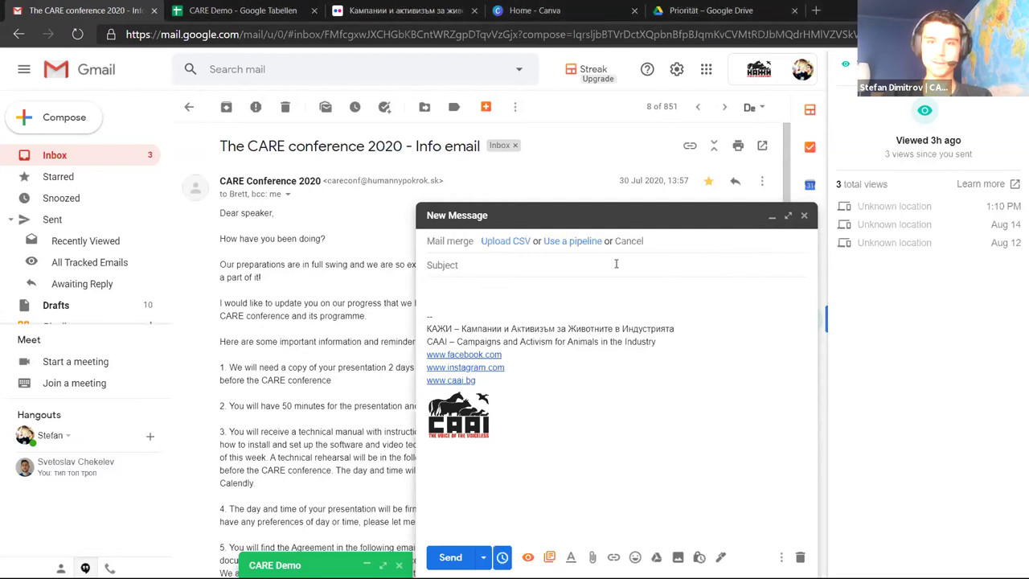
{"action": "left_click", "coordinate": [507, 246]}
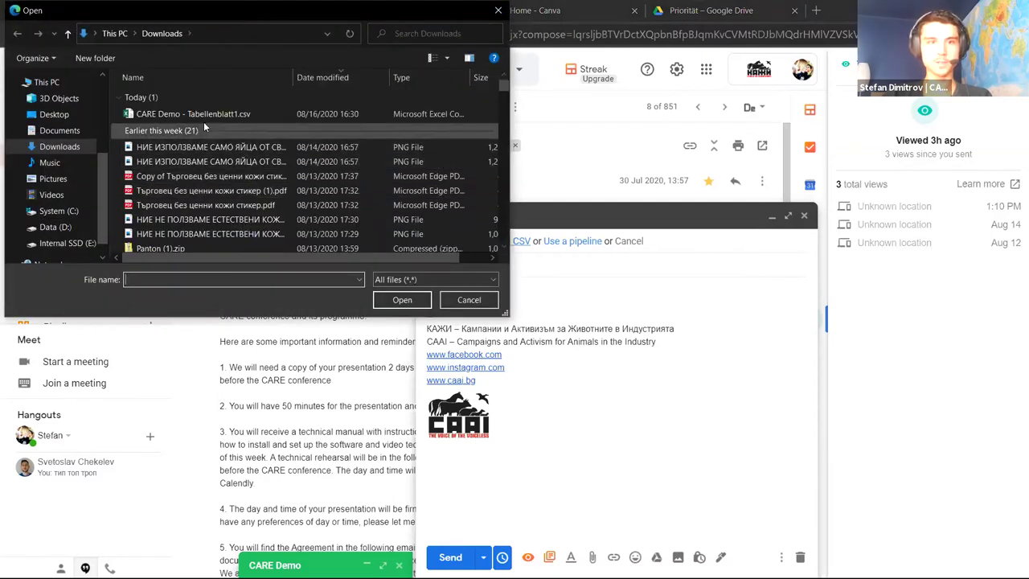
{"action": "left_click", "coordinate": [206, 115]}
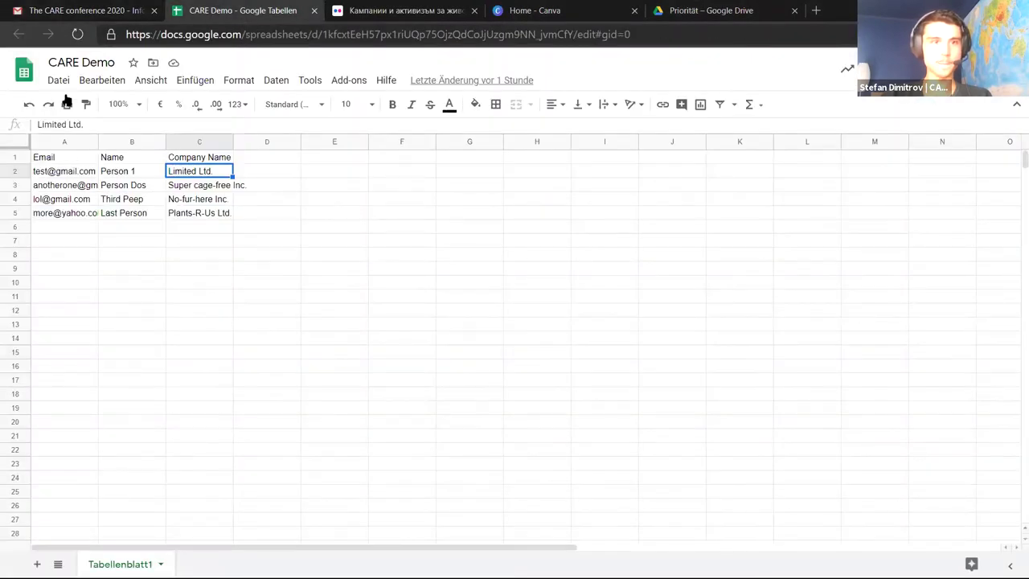
Highlight the CARE Demo sheet's Email, Name and Company Name columns, then return to cell A1
{"action": "left_click", "coordinate": [107, 281]}
{"action": "left_click_drag", "start_coordinate": [77, 160], "coordinate": [86, 260]}
{"action": "left_click_drag", "start_coordinate": [134, 159], "coordinate": [143, 231]}
{"action": "left_click_drag", "start_coordinate": [208, 161], "coordinate": [211, 232]}
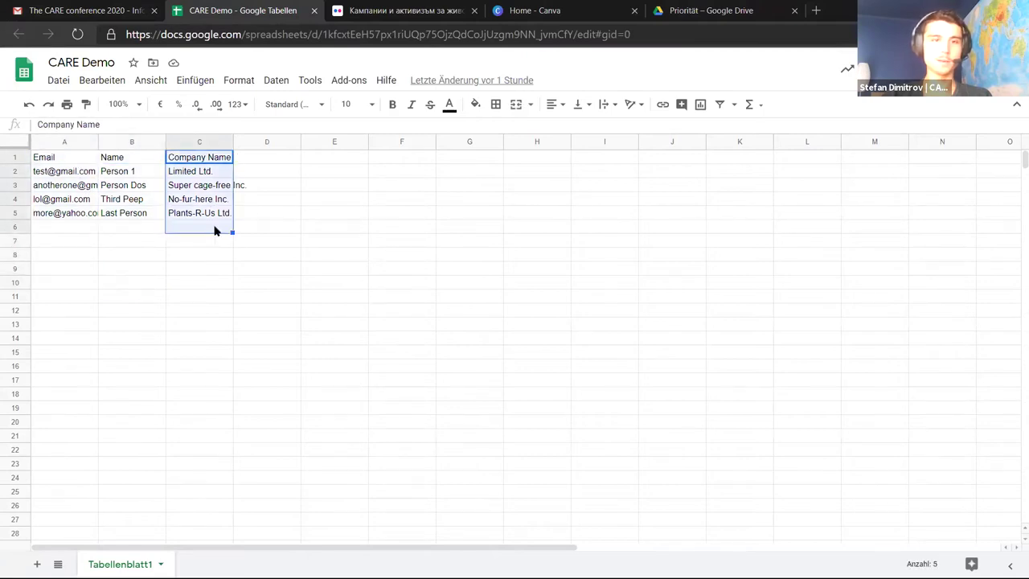
{"action": "left_click", "coordinate": [257, 230]}
{"action": "left_click_drag", "start_coordinate": [262, 161], "coordinate": [302, 199]}
{"action": "left_click_drag", "start_coordinate": [384, 185], "coordinate": [394, 248]}
{"action": "key", "text": "Left"}
{"action": "key", "text": "Down"}
{"action": "key", "text": "Down"}
{"action": "scroll", "coordinate": [174, 276], "scroll_direction": "down", "scroll_amount": 3}
{"action": "scroll", "coordinate": [177, 275], "scroll_direction": "up", "scroll_amount": 3}
{"action": "left_click", "coordinate": [76, 161]}
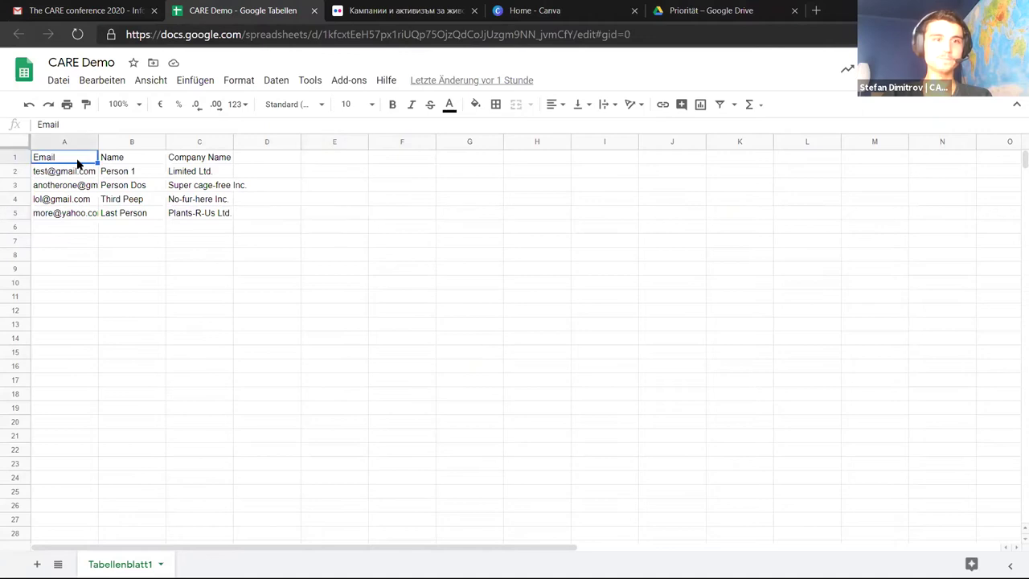
Give the Gmail draft the subject 'CARE Demo' and start the body with 'Hello'
{"action": "key", "text": "ctrl+1"}
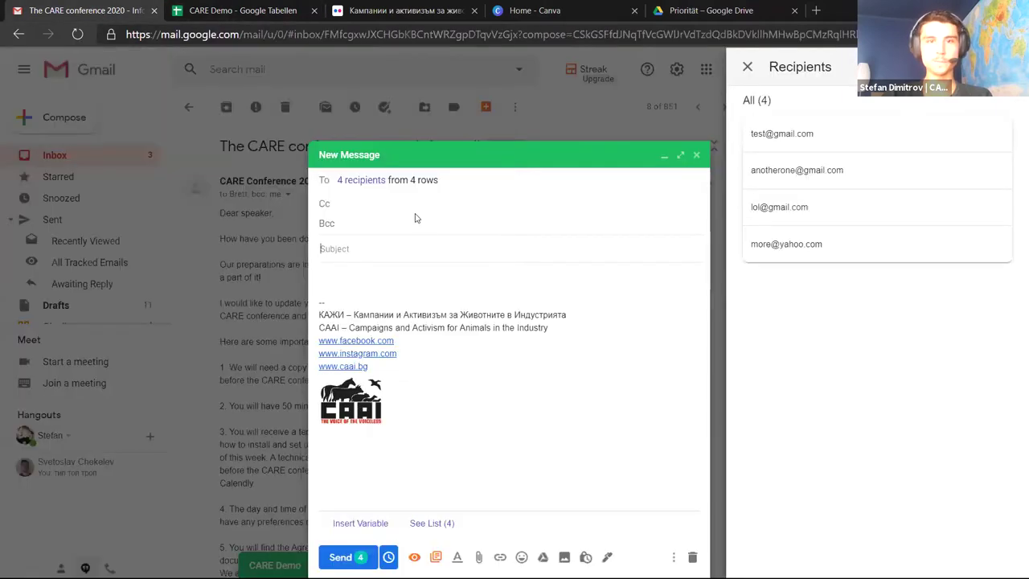
{"action": "left_click", "coordinate": [428, 240]}
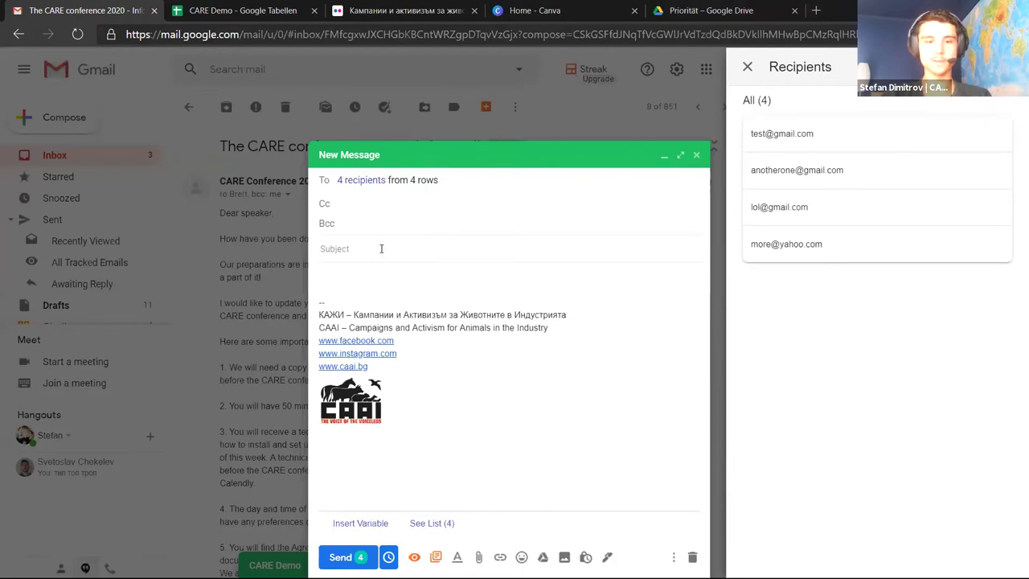
{"action": "type", "text": "CARE Demo"}
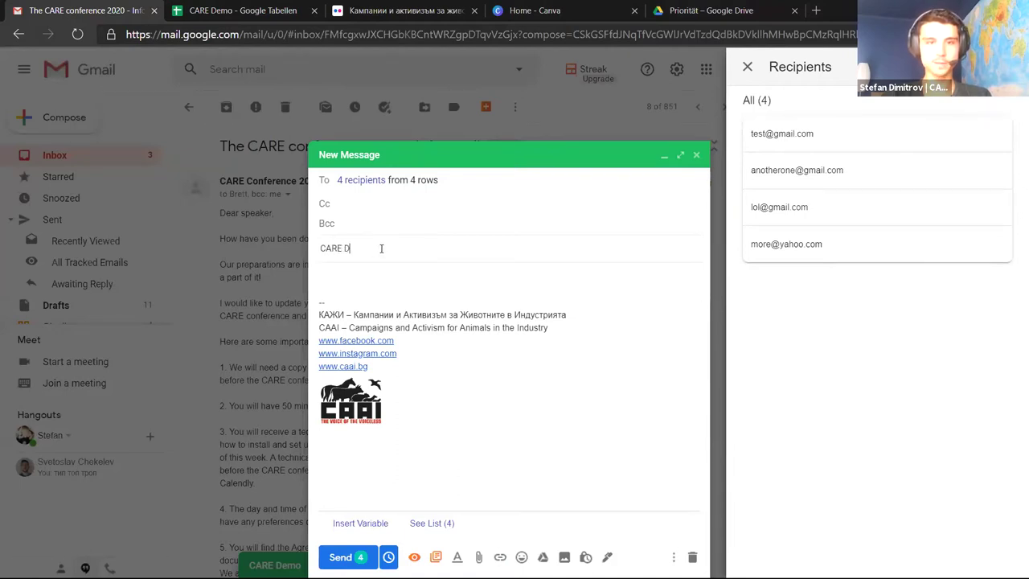
{"action": "key", "text": "Tab"}
{"action": "type", "text": "Hello"}
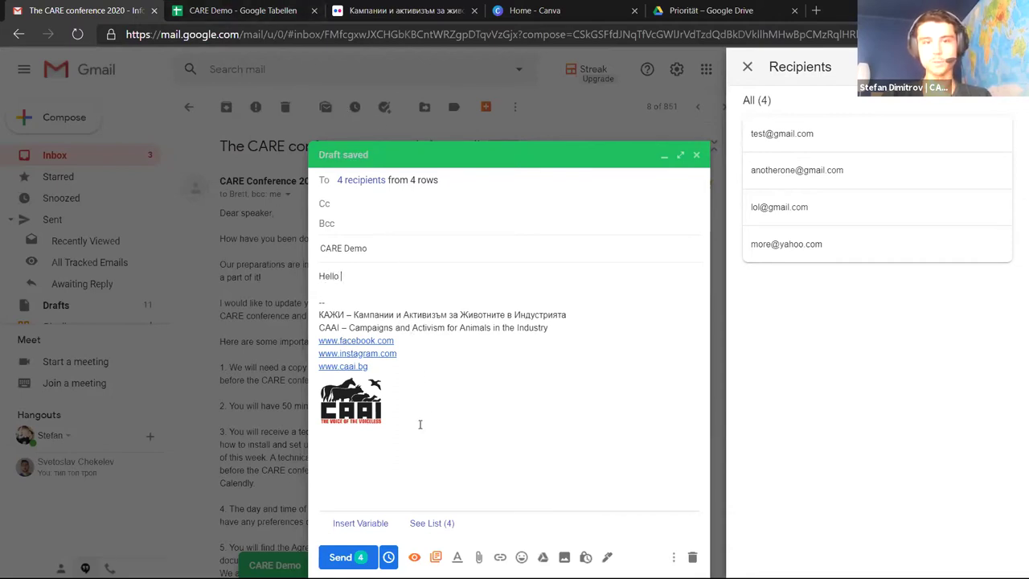
Check the Company Name and Name columns in the CARE Demo spreadsheet
{"action": "left_click", "coordinate": [235, 8]}
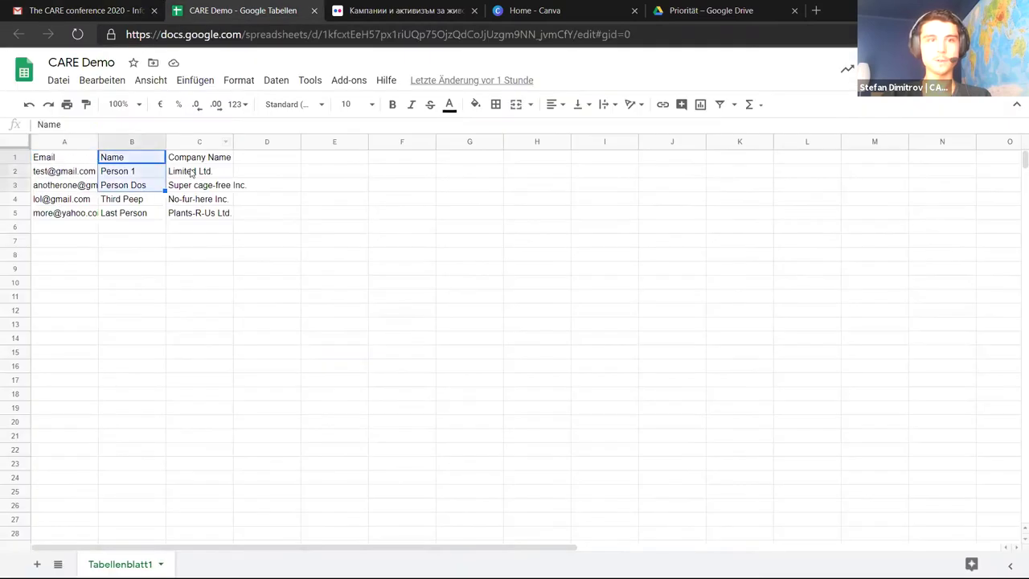
{"action": "left_click_drag", "start_coordinate": [200, 157], "coordinate": [211, 230]}
{"action": "left_click", "coordinate": [201, 229]}
{"action": "left_click", "coordinate": [134, 157]}
{"action": "left_click", "coordinate": [112, 10]}
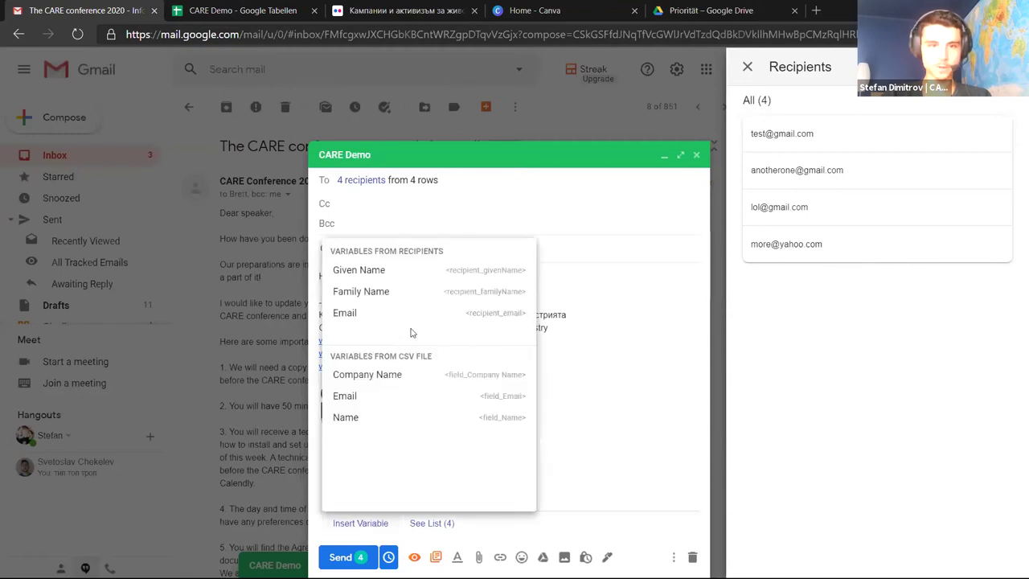
Add the Name field after Hello and a line 'I know you work at' with Company Name
{"action": "left_click", "coordinate": [371, 418]}
{"action": "type", "text": ","}
{"action": "key", "text": "Return"}
{"action": "key", "text": "Return"}
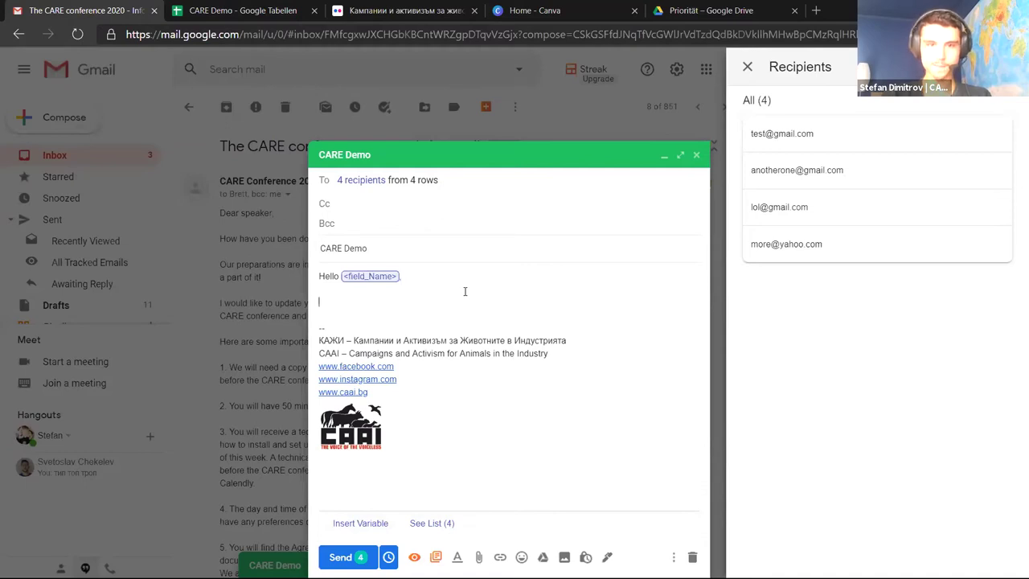
{"action": "type", "text": "I know you work at"}
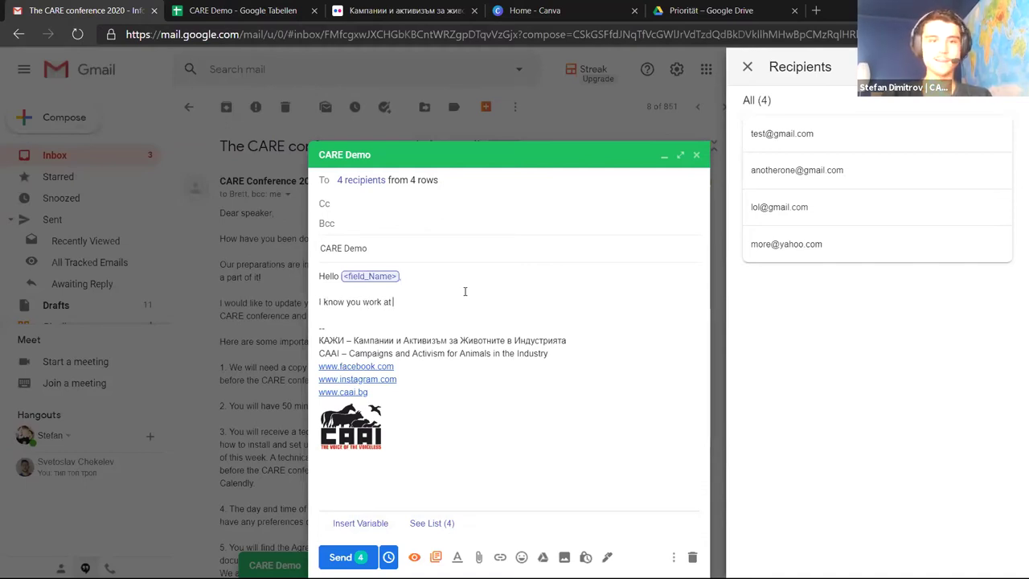
{"action": "left_click", "coordinate": [360, 522]}
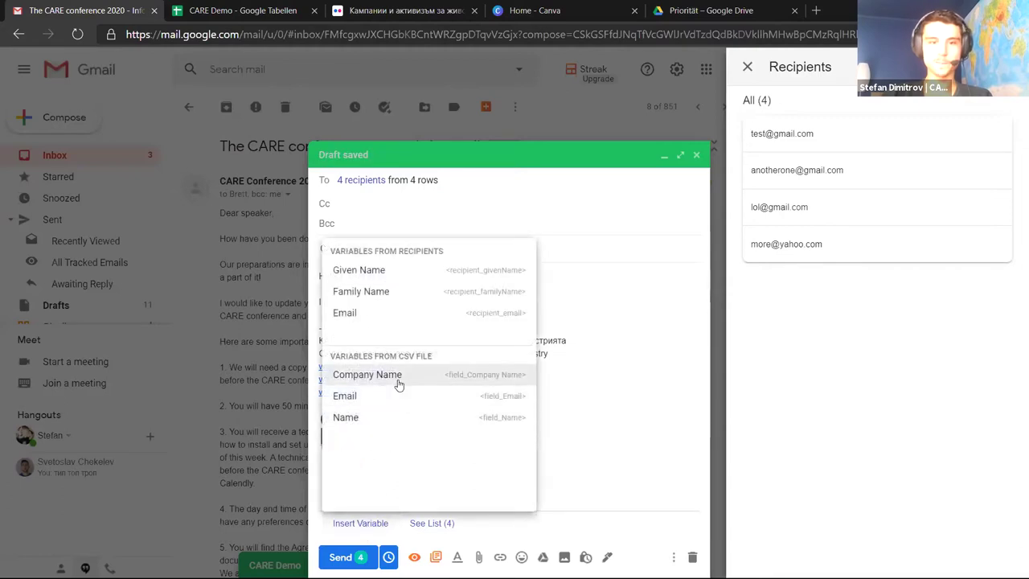
{"action": "left_click", "coordinate": [397, 379]}
End the message with 'Best wishes,' followed by the sender's name
{"action": "key", "text": "Return"}
{"action": "key", "text": "Return"}
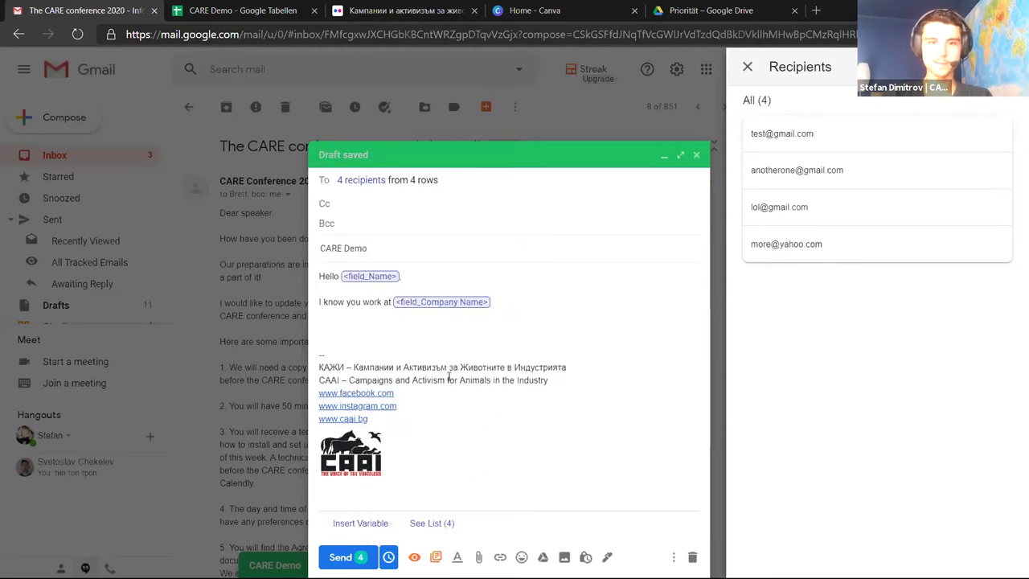
{"action": "key", "text": "BackSpace"}
{"action": "key", "text": "BackSpace"}
{"action": "key", "text": "Return"}
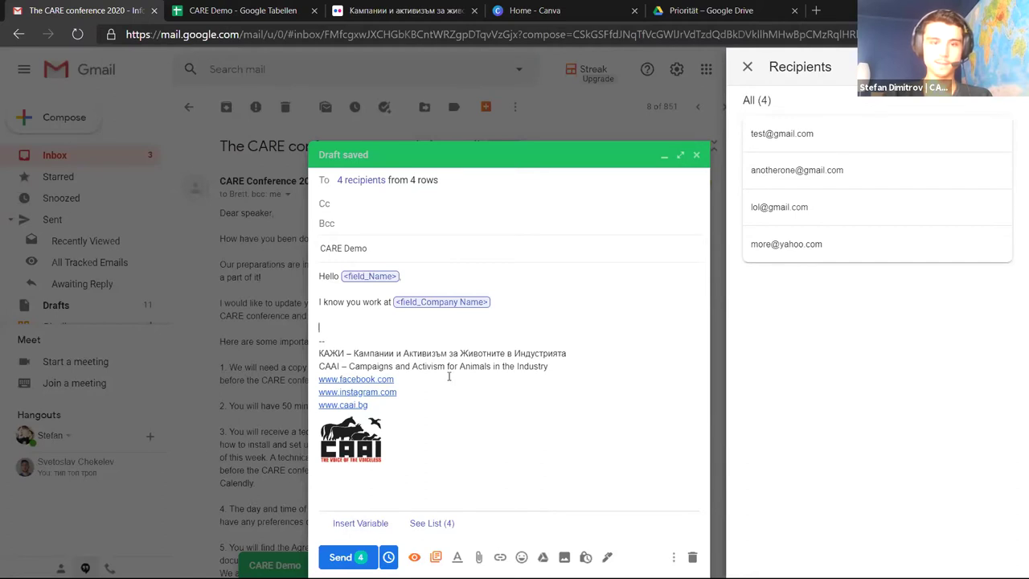
{"action": "type", "text": "bES"}
{"action": "type", "text": "Best wishes,"}
{"action": "key", "text": "Return"}
{"action": "type", "text": "Stefan"}
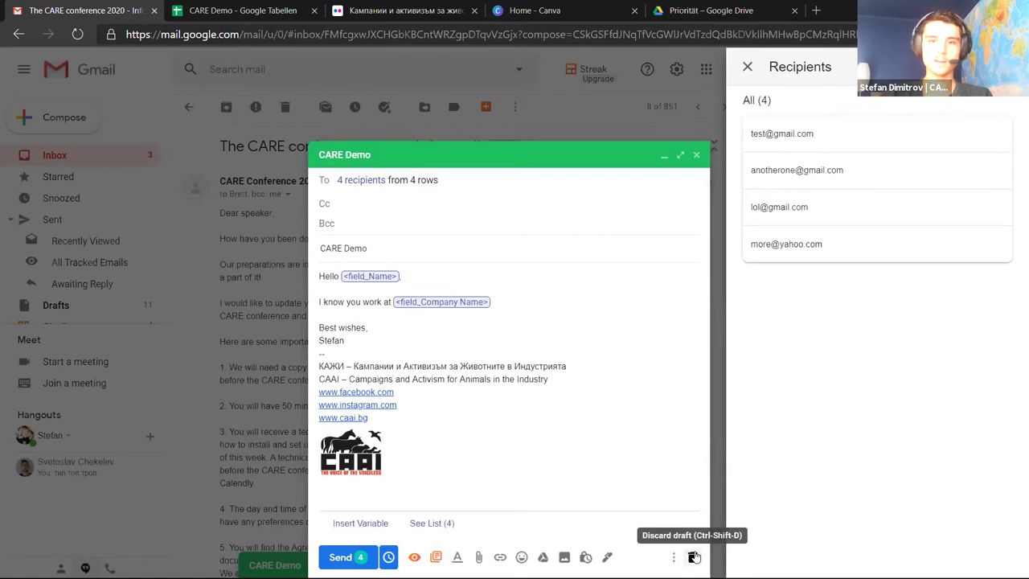
Discard the CARE Demo mail-merge draft
{"action": "left_click", "coordinate": [693, 556]}
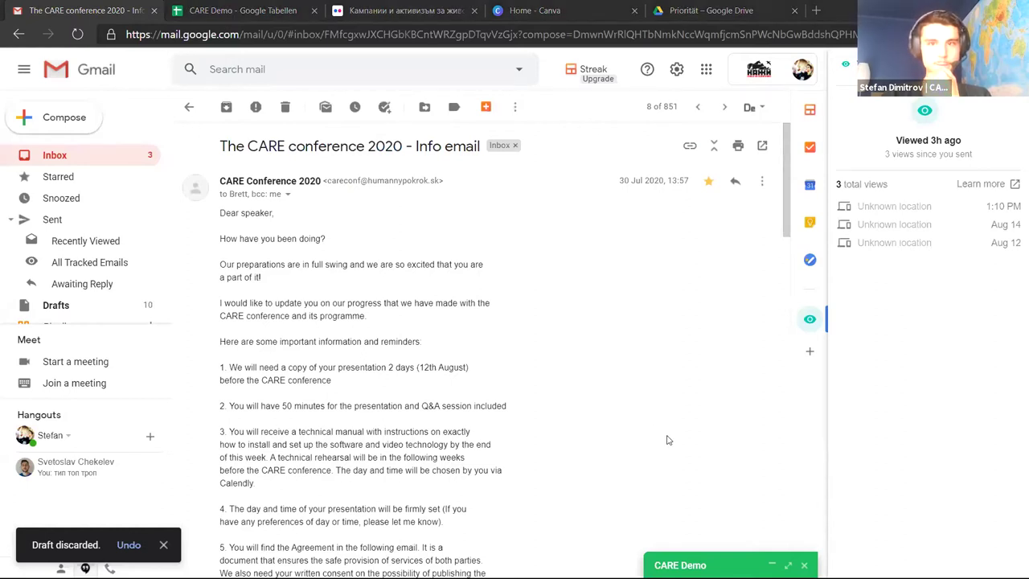
{"action": "scroll", "coordinate": [682, 361], "scroll_direction": "down", "scroll_amount": 3}
{"action": "scroll", "coordinate": [682, 361], "scroll_direction": "up", "scroll_amount": 3}
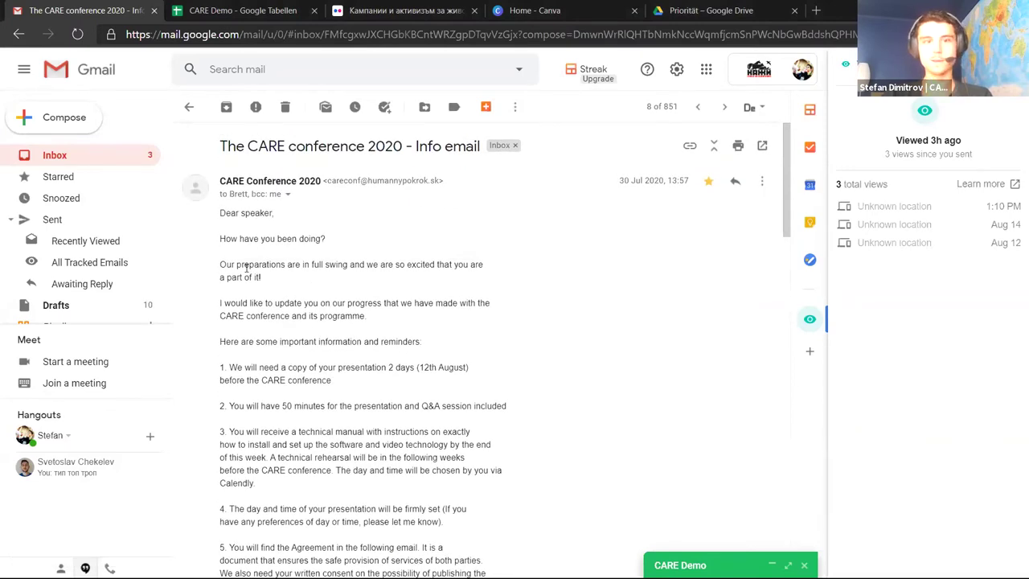
Highlight the info email's opening paragraphs down to 'reminders:', then switch to the slides window
{"action": "left_click_drag", "start_coordinate": [246, 267], "coordinate": [316, 325]}
{"action": "left_click", "coordinate": [340, 334]}
{"action": "left_click_drag", "start_coordinate": [238, 267], "coordinate": [422, 344]}
{"action": "left_click", "coordinate": [467, 367]}
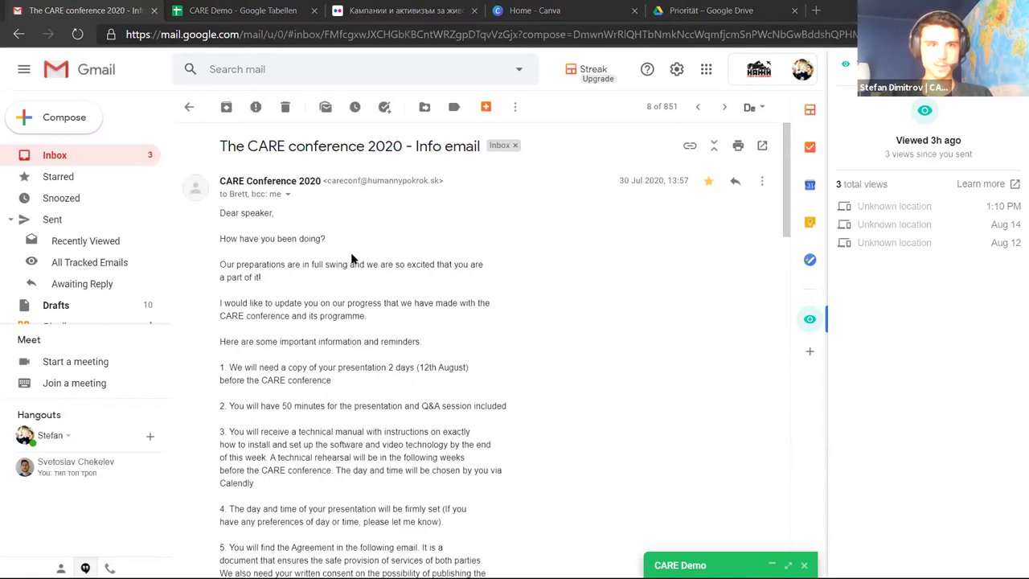
{"action": "key", "text": "alt+Tab"}
{"action": "key", "text": "alt+Tab"}
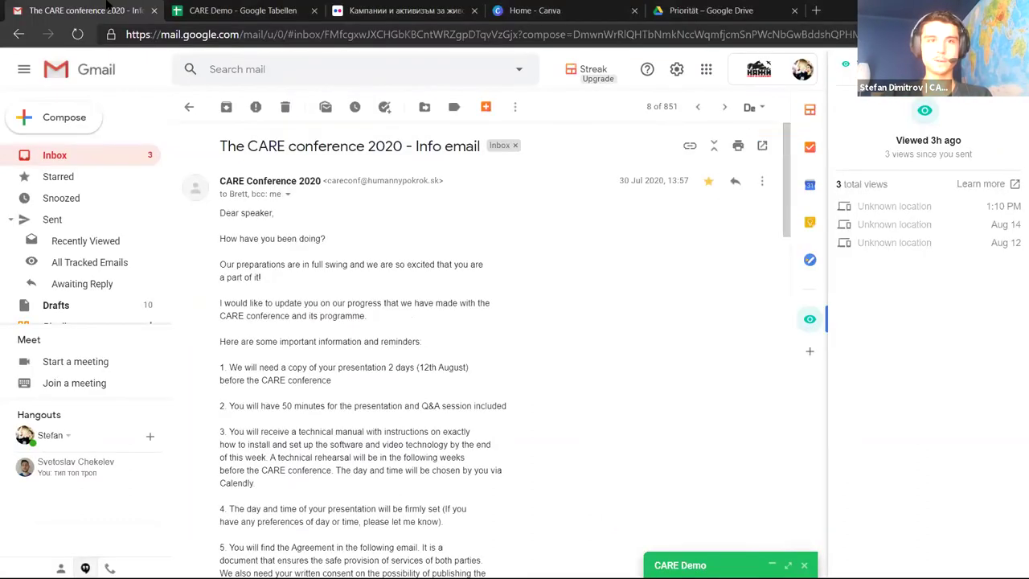
Close the Gmail and CARE Demo spreadsheet tabs and open the Flickr account menu
{"action": "key", "text": "ctrl+w"}
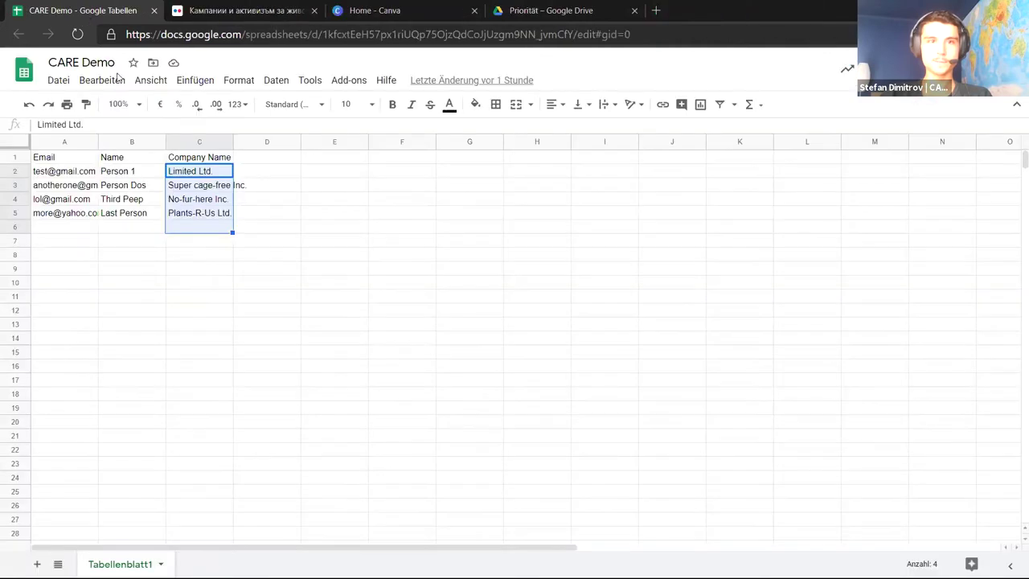
{"action": "key", "text": "ctrl+w"}
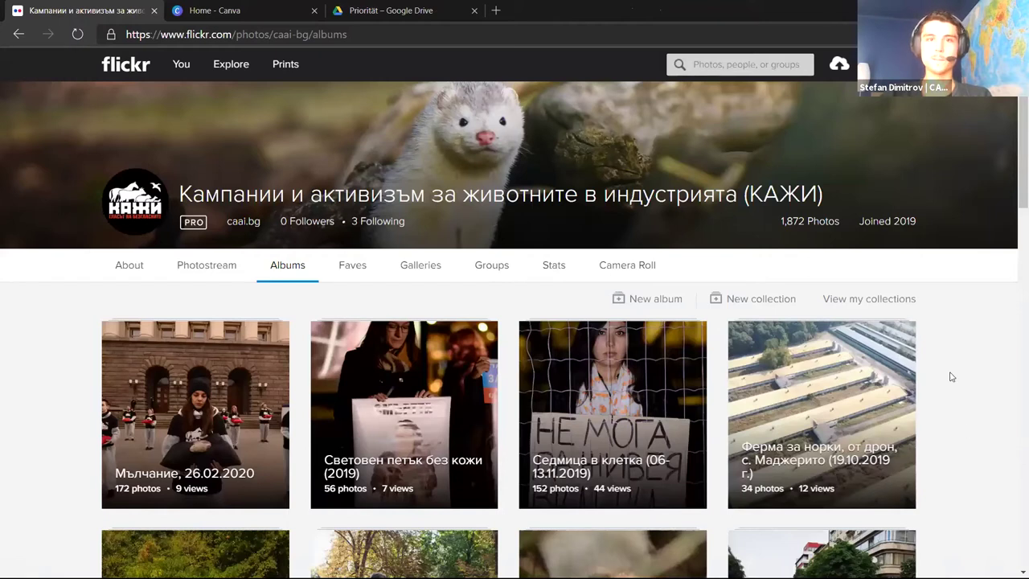
{"action": "scroll", "coordinate": [948, 375], "scroll_direction": "down", "scroll_amount": 3}
{"action": "scroll", "coordinate": [948, 375], "scroll_direction": "up", "scroll_amount": 3}
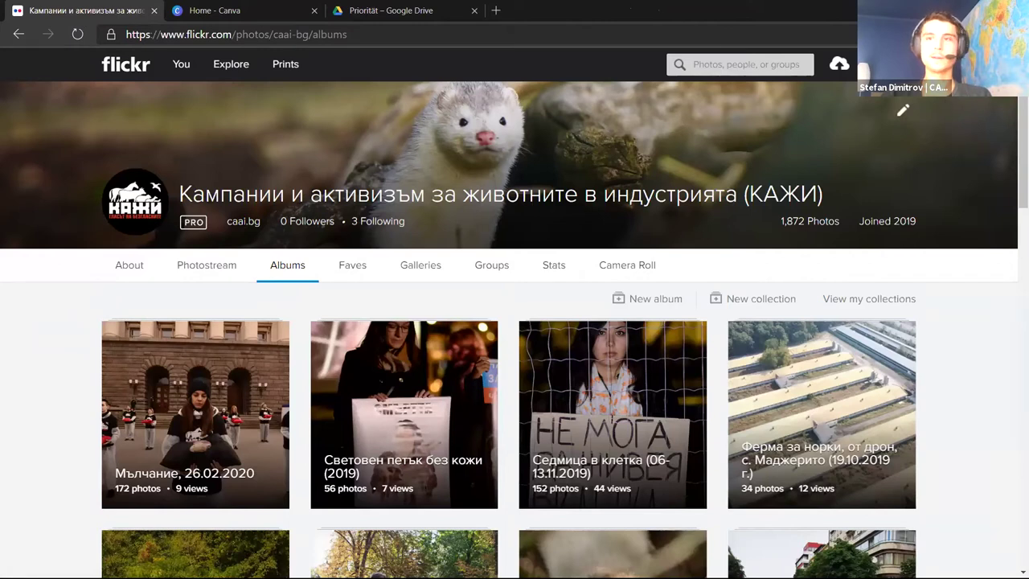
{"action": "left_click", "coordinate": [941, 64]}
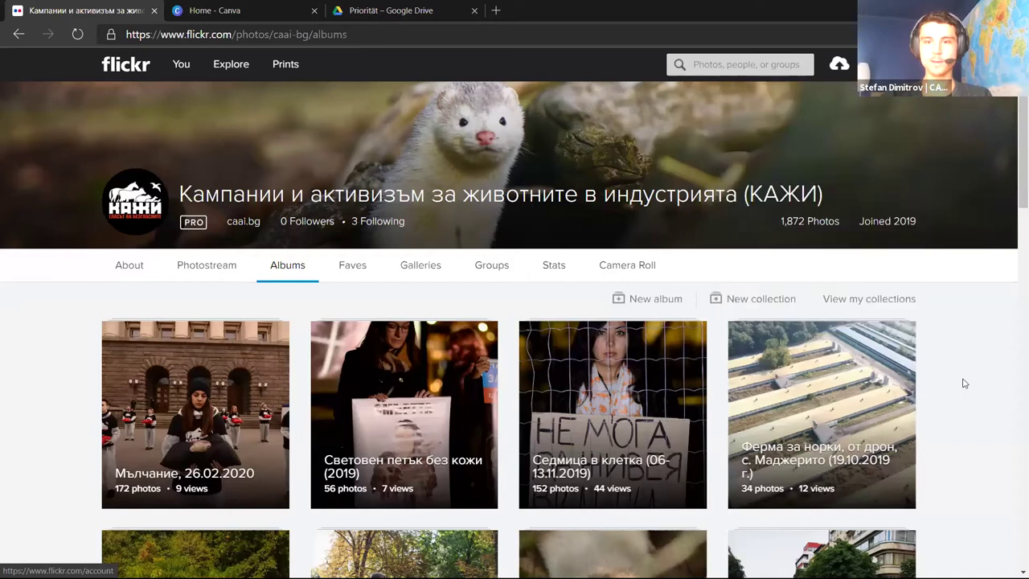
Scroll the Flickr Albums grid to the 'Шествие срещу фермите за кожи (09.07.2019)' album
{"action": "scroll", "coordinate": [965, 378], "scroll_direction": "down", "scroll_amount": 2}
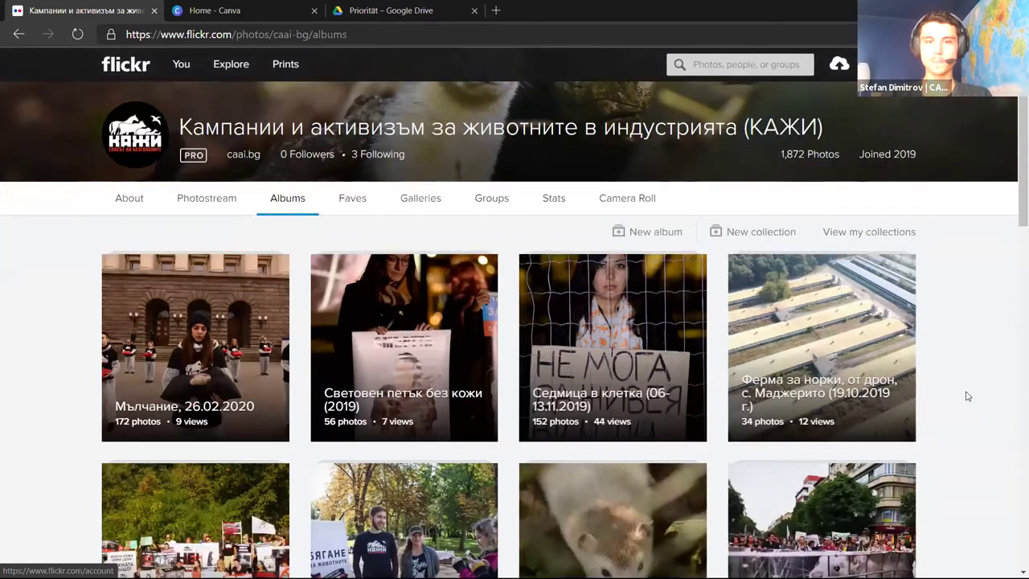
{"action": "scroll", "coordinate": [51, 524], "scroll_direction": "down", "scroll_amount": 4}
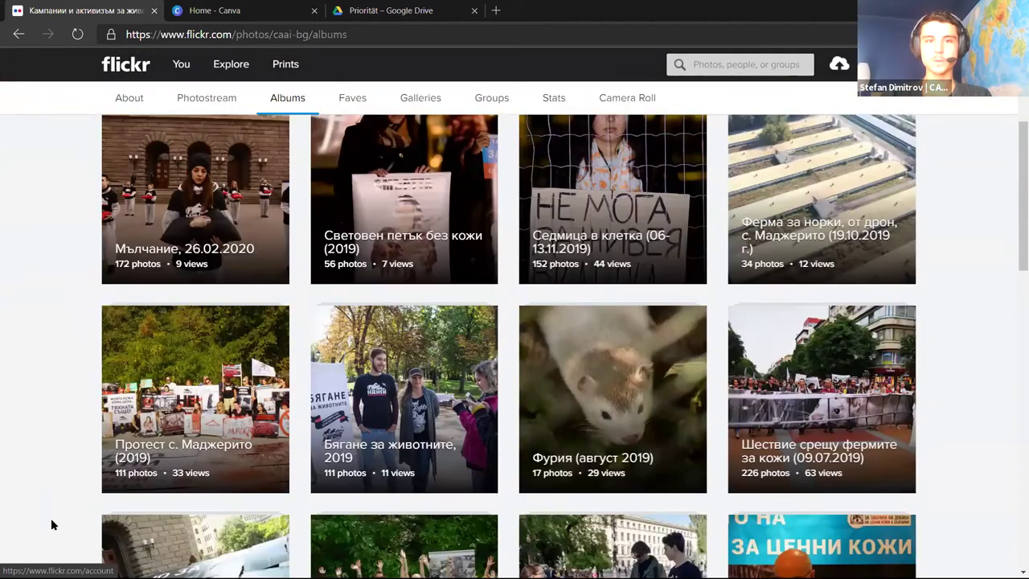
{"action": "scroll", "coordinate": [50, 523], "scroll_direction": "up", "scroll_amount": 6}
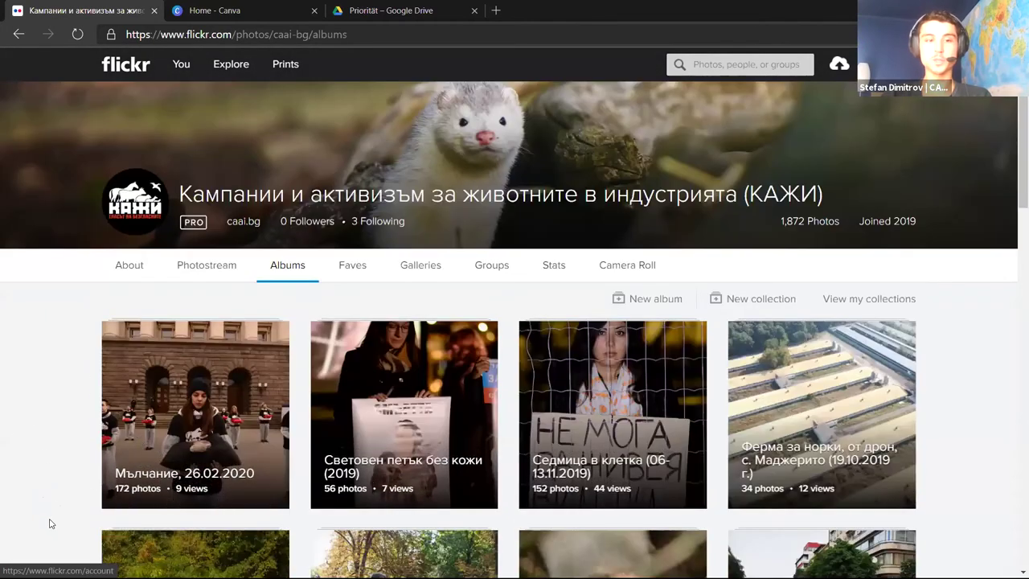
{"action": "scroll", "coordinate": [50, 523], "scroll_direction": "down", "scroll_amount": 3}
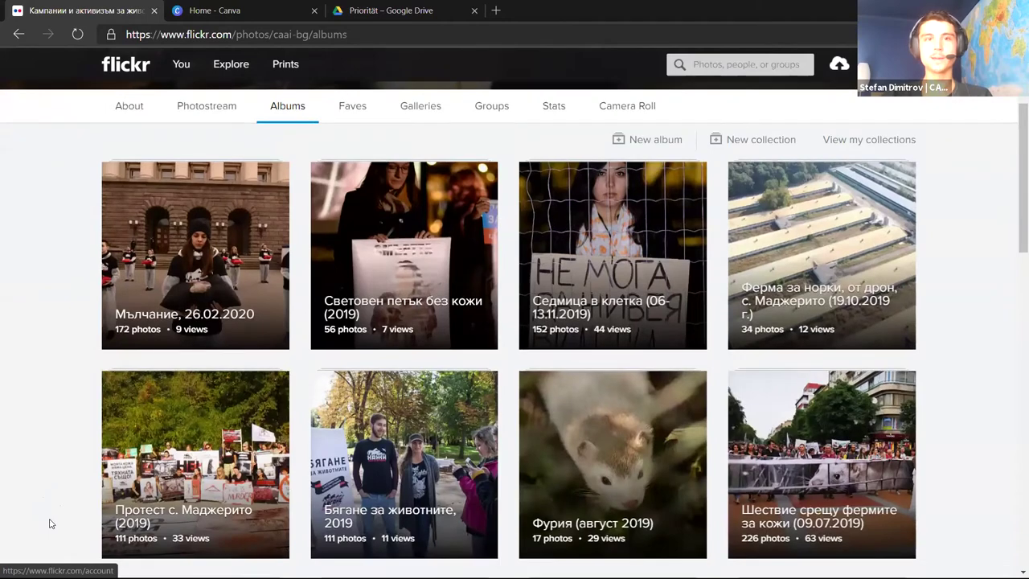
{"action": "scroll", "coordinate": [50, 523], "scroll_direction": "up", "scroll_amount": 1}
{"action": "scroll", "coordinate": [50, 523], "scroll_direction": "down", "scroll_amount": 1}
{"action": "scroll", "coordinate": [49, 523], "scroll_direction": "down", "scroll_amount": 5}
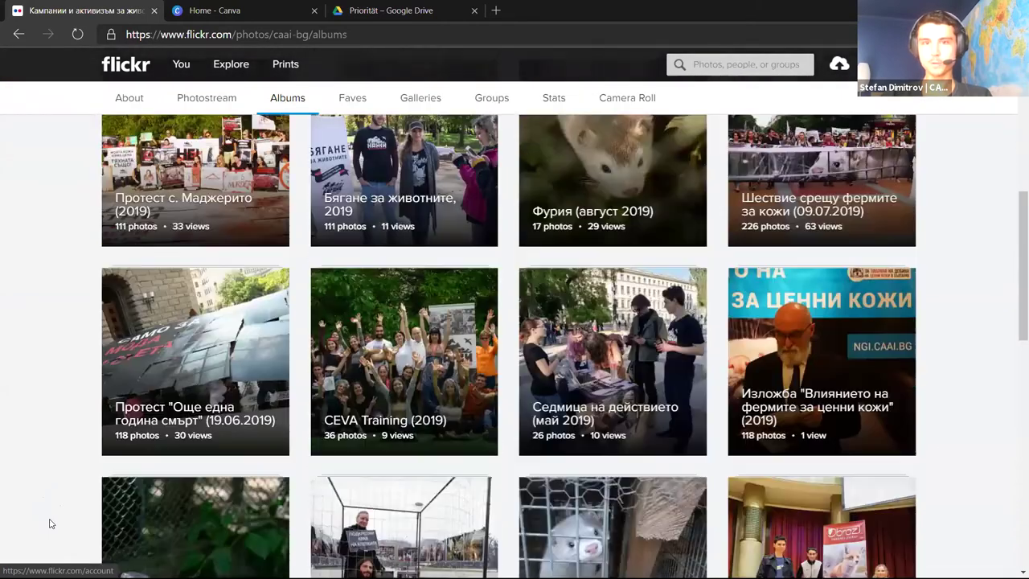
{"action": "scroll", "coordinate": [49, 524], "scroll_direction": "up", "scroll_amount": 8}
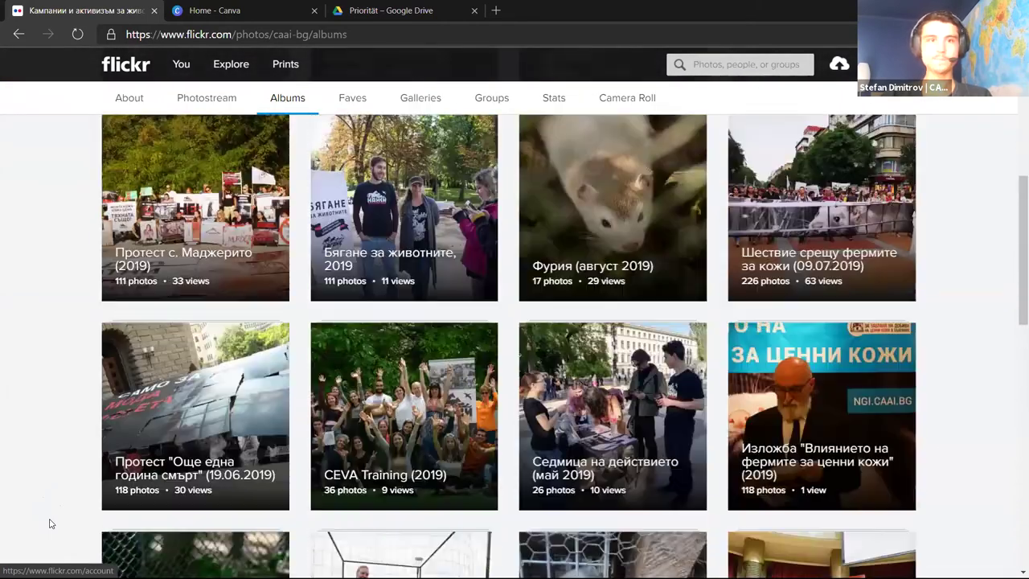
{"action": "scroll", "coordinate": [679, 296], "scroll_direction": "down", "scroll_amount": 3}
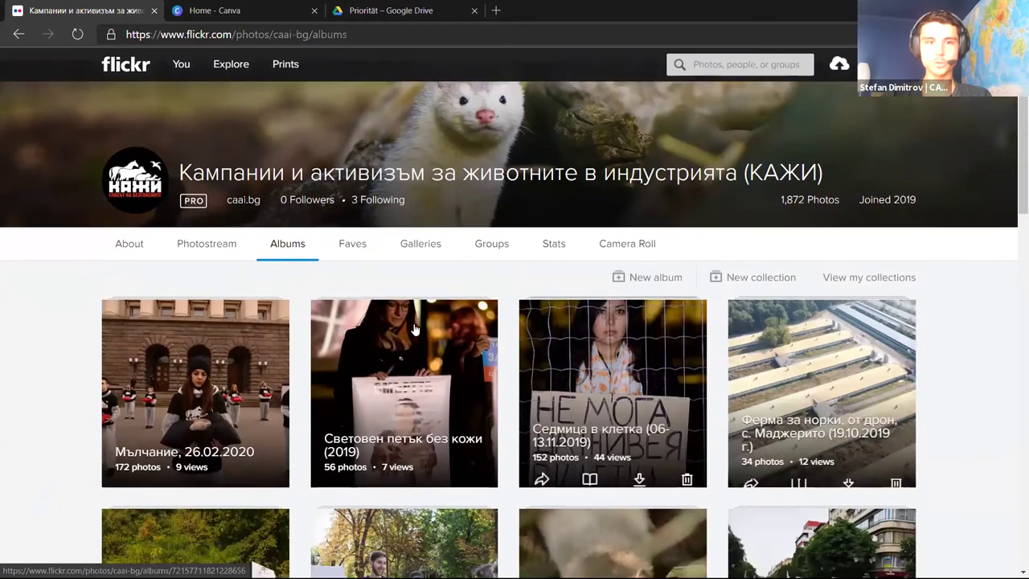
{"action": "scroll", "coordinate": [679, 295], "scroll_direction": "down", "scroll_amount": 3}
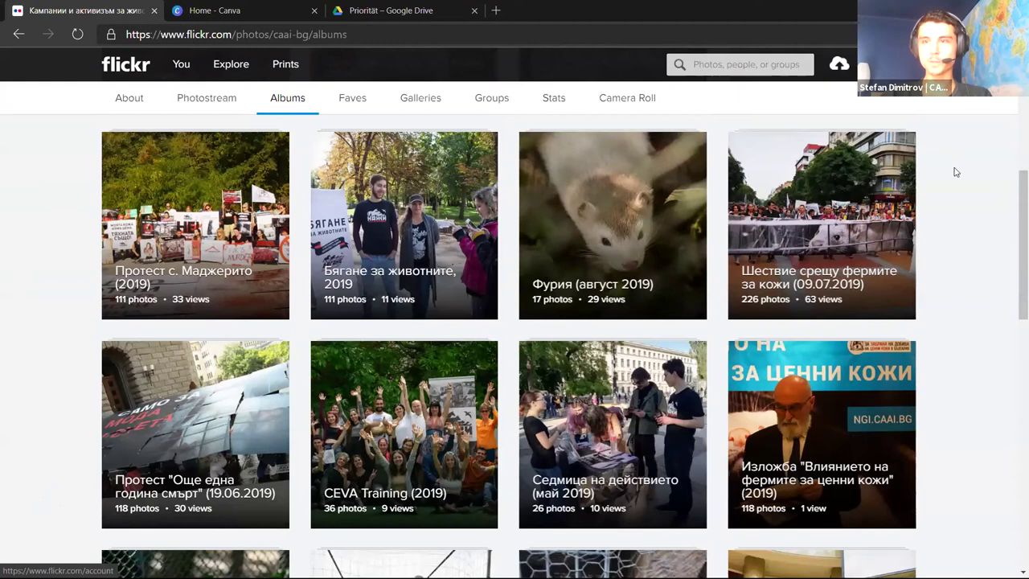
{"action": "scroll", "coordinate": [953, 201], "scroll_direction": "down", "scroll_amount": 2}
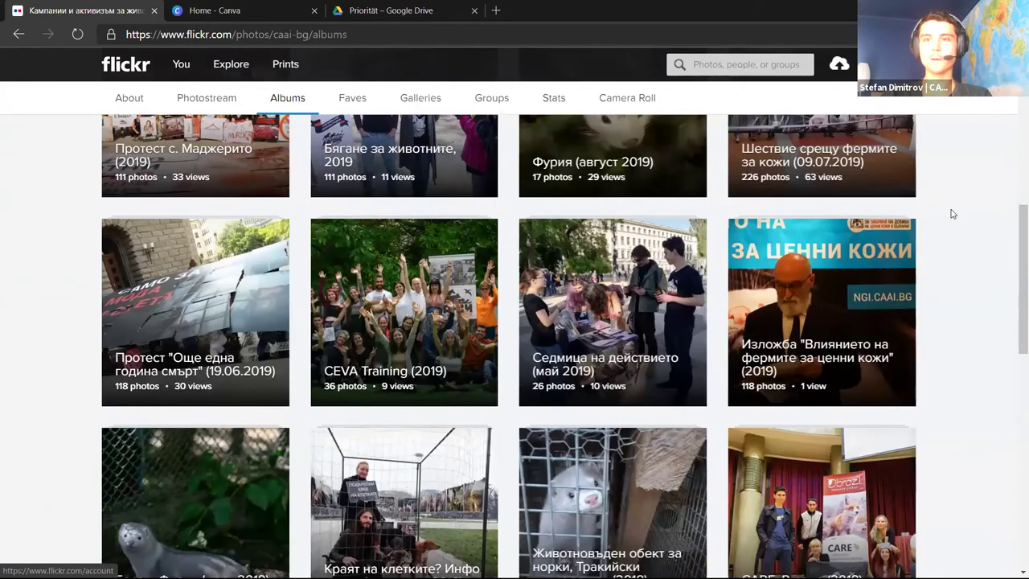
{"action": "scroll", "coordinate": [951, 214], "scroll_direction": "up", "scroll_amount": 3}
{"action": "scroll", "coordinate": [950, 215], "scroll_direction": "up", "scroll_amount": 1}
{"action": "scroll", "coordinate": [924, 211], "scroll_direction": "down", "scroll_amount": 2}
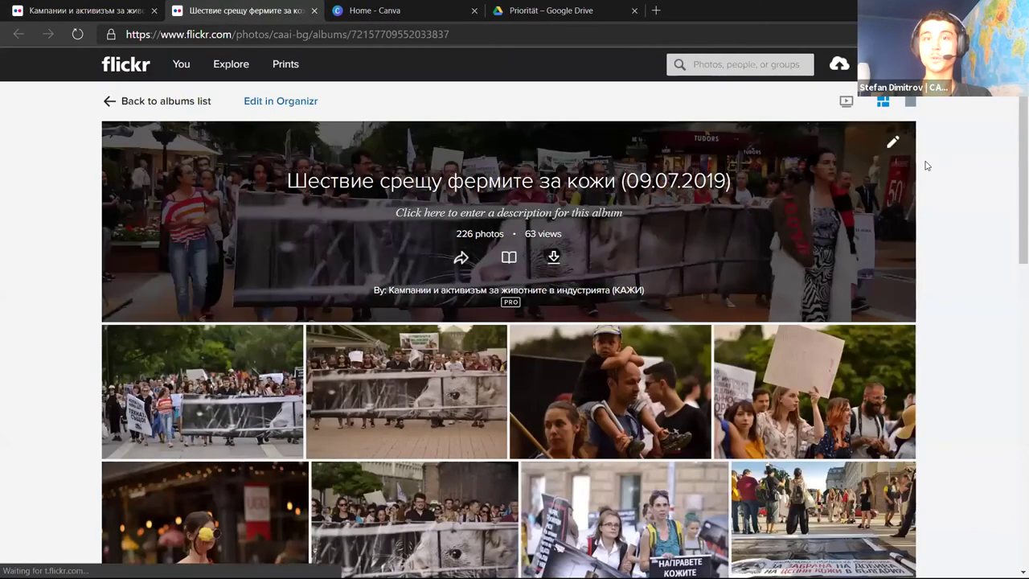
Select the album's full web address, then return to browsing the fur-farm march photos
{"action": "left_click", "coordinate": [536, 38]}
{"action": "key", "text": "ctrl+a"}
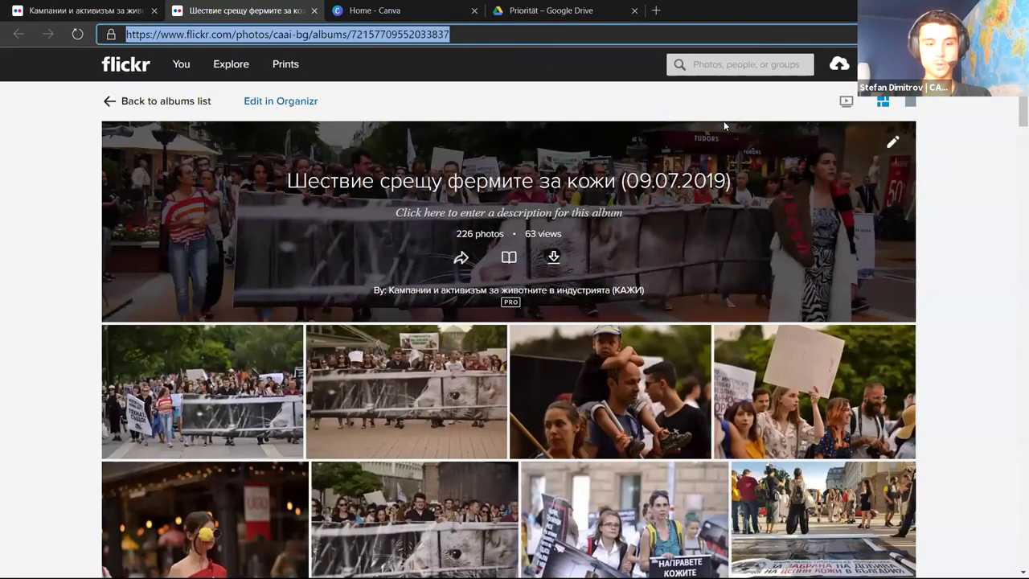
{"action": "left_click", "coordinate": [971, 147]}
{"action": "scroll", "coordinate": [964, 145], "scroll_direction": "down", "scroll_amount": 3}
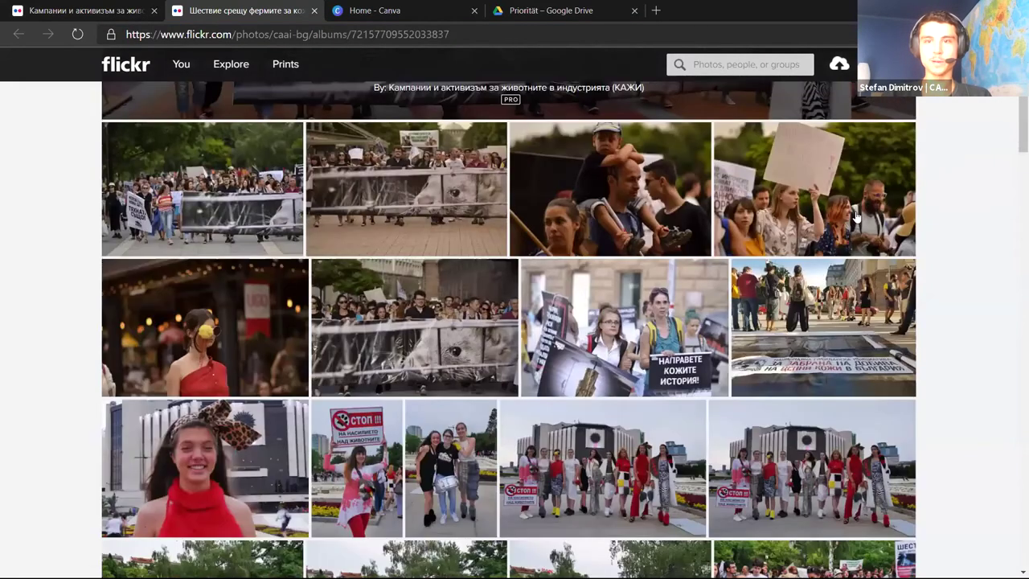
{"action": "scroll", "coordinate": [964, 140], "scroll_direction": "down", "scroll_amount": 2}
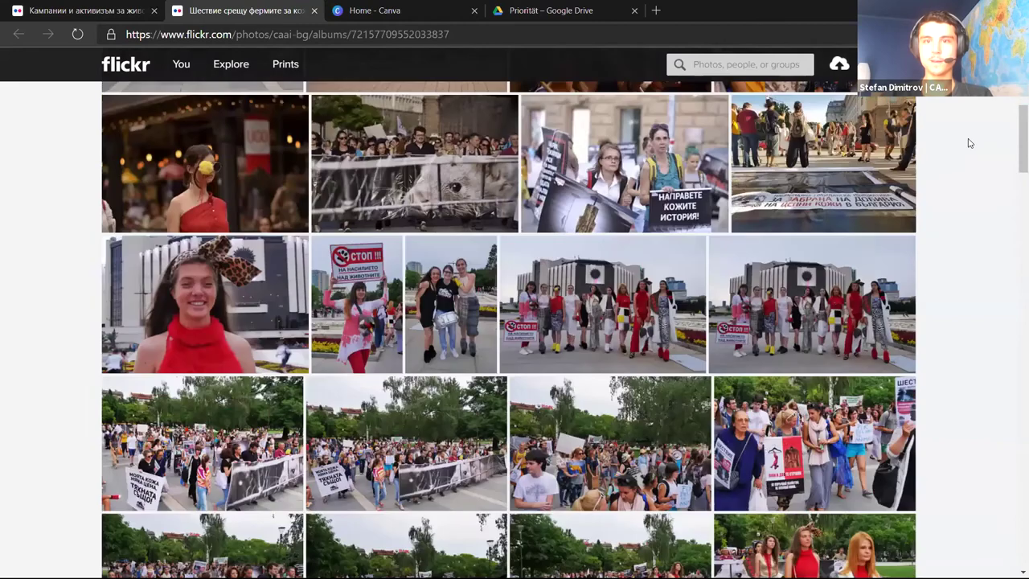
{"action": "scroll", "coordinate": [966, 141], "scroll_direction": "up", "scroll_amount": 5}
Open the photo of the young woman holding a handwritten placard
{"action": "scroll", "coordinate": [969, 143], "scroll_direction": "down", "scroll_amount": 6}
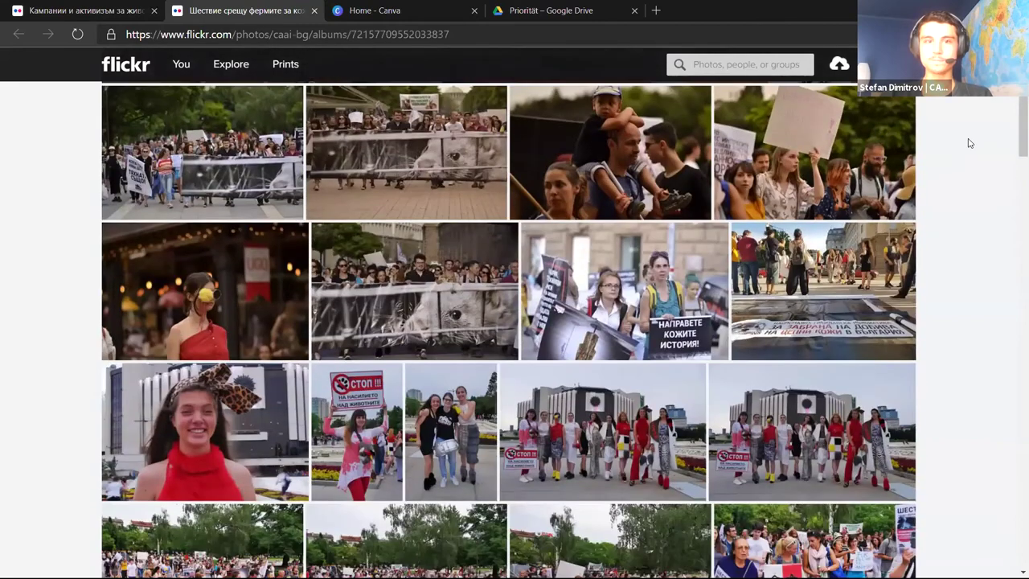
{"action": "scroll", "coordinate": [969, 143], "scroll_direction": "up", "scroll_amount": 4}
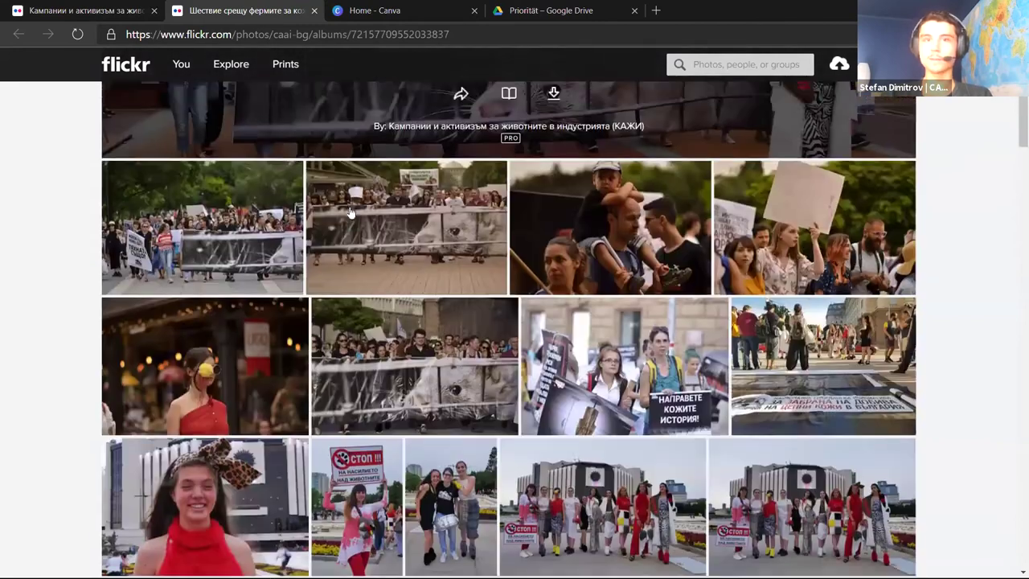
{"action": "scroll", "coordinate": [912, 166], "scroll_direction": "down", "scroll_amount": 4}
{"action": "scroll", "coordinate": [969, 211], "scroll_direction": "down", "scroll_amount": 5}
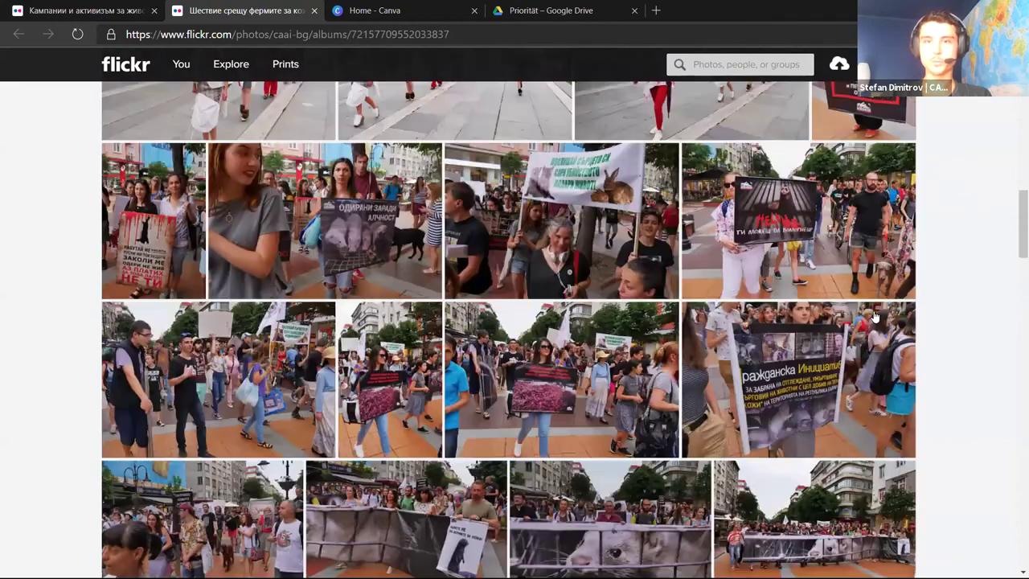
{"action": "scroll", "coordinate": [928, 278], "scroll_direction": "down", "scroll_amount": 5}
{"action": "scroll", "coordinate": [928, 278], "scroll_direction": "up", "scroll_amount": 15}
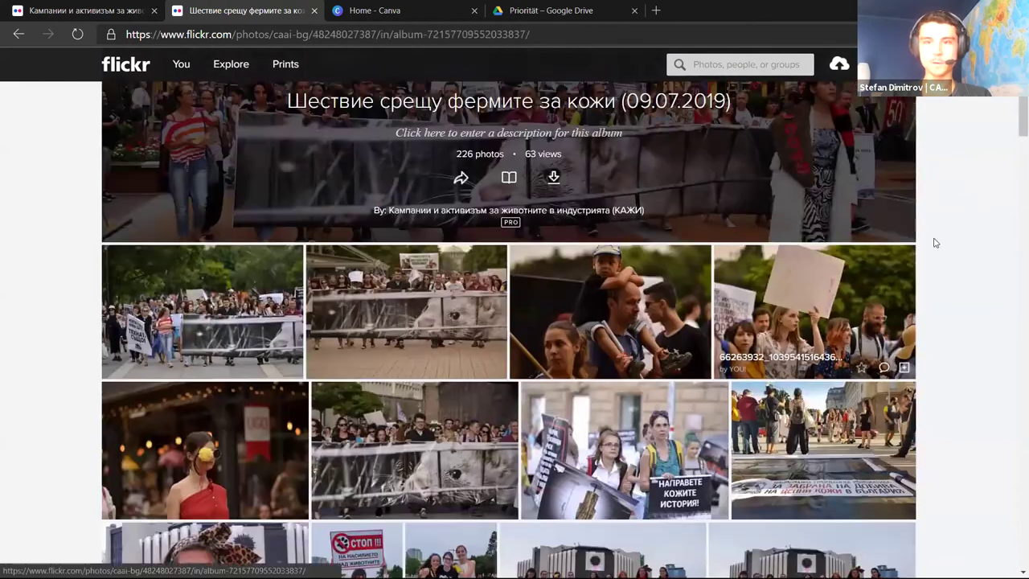
{"action": "left_click", "coordinate": [722, 287]}
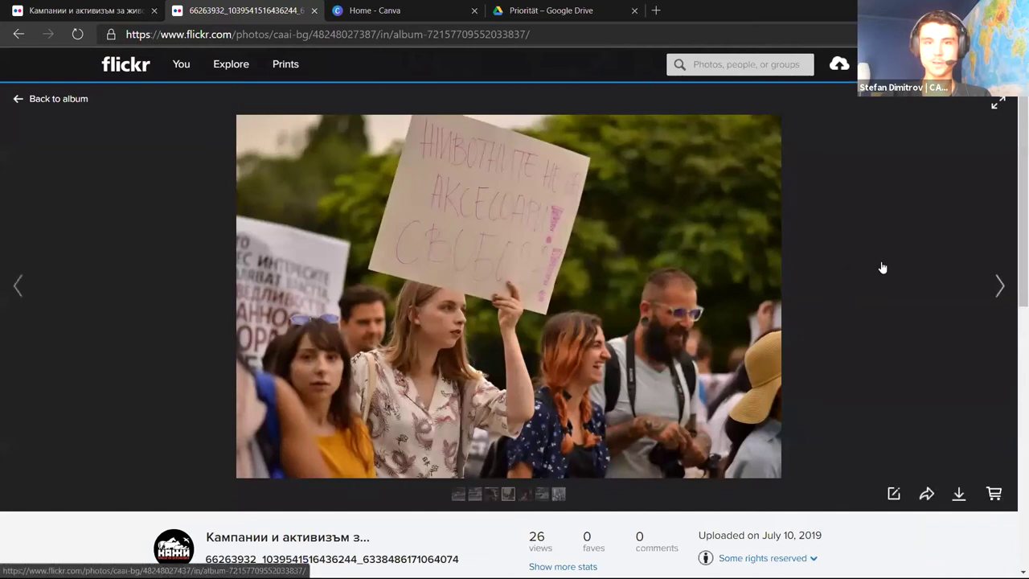
{"action": "scroll", "coordinate": [879, 268], "scroll_direction": "down", "scroll_amount": 3}
{"action": "scroll", "coordinate": [957, 318], "scroll_direction": "up", "scroll_amount": 1}
{"action": "left_click", "coordinate": [959, 334]}
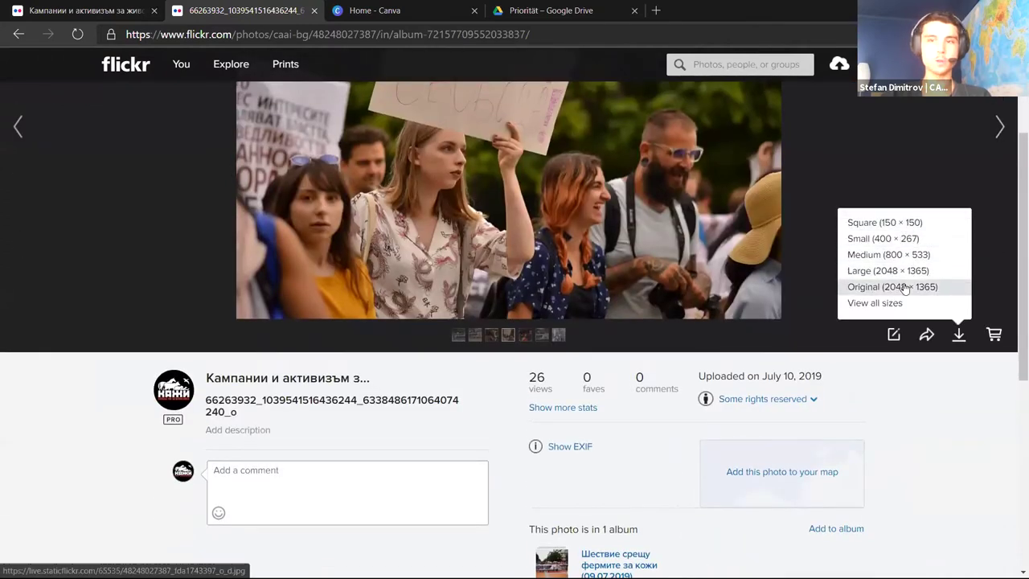
{"action": "left_click", "coordinate": [814, 261]}
{"action": "scroll", "coordinate": [814, 263], "scroll_direction": "down", "scroll_amount": 1}
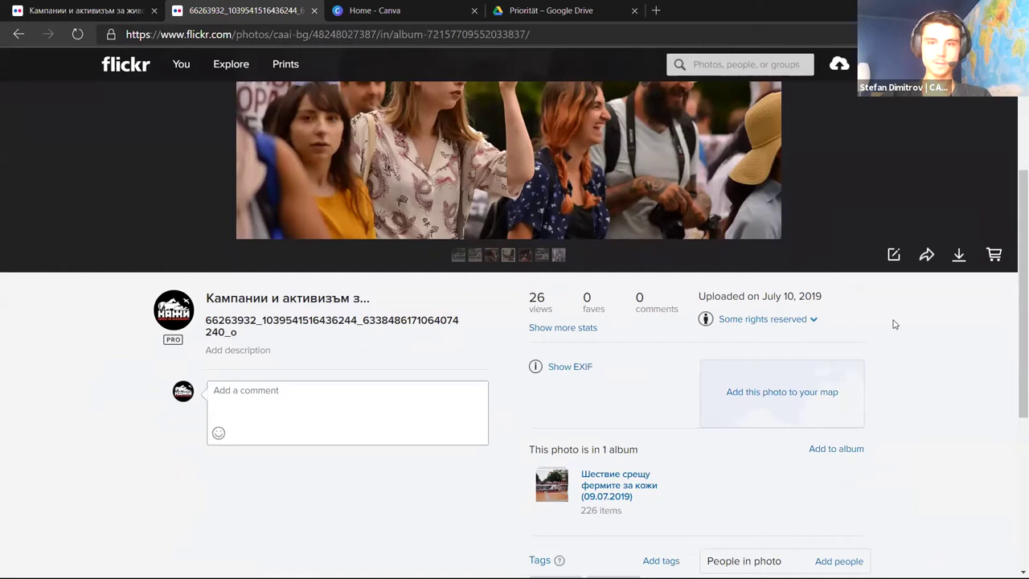
{"action": "scroll", "coordinate": [863, 329], "scroll_direction": "up", "scroll_amount": 3}
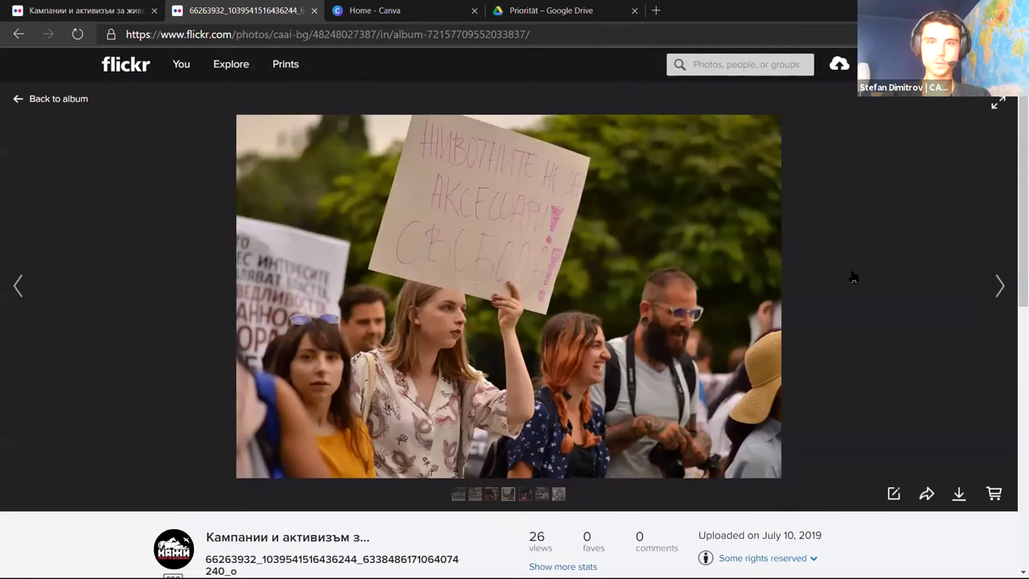
{"action": "scroll", "coordinate": [854, 274], "scroll_direction": "down", "scroll_amount": 3}
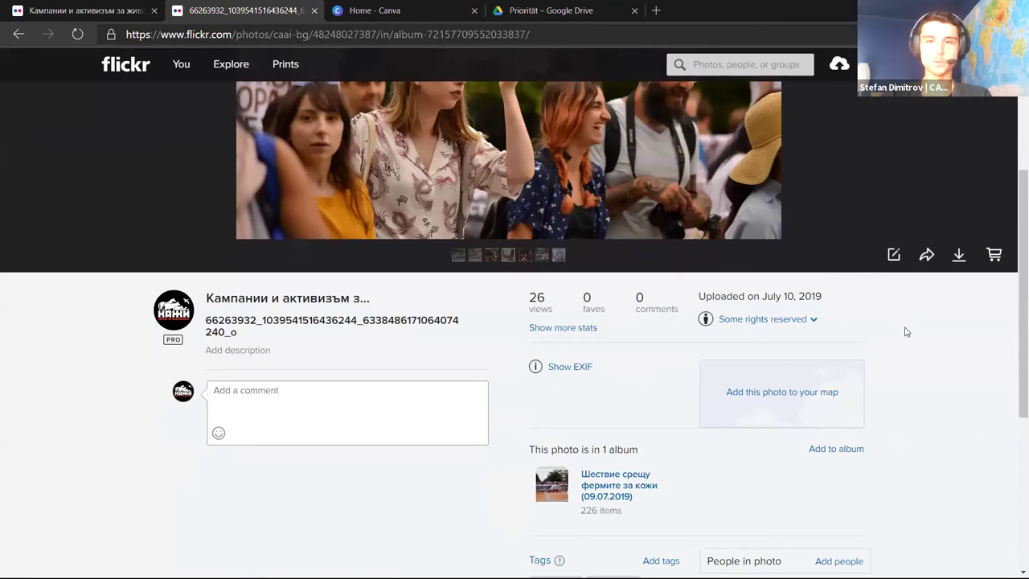
{"action": "left_click", "coordinate": [804, 321]}
{"action": "scroll", "coordinate": [916, 331], "scroll_direction": "down", "scroll_amount": 1}
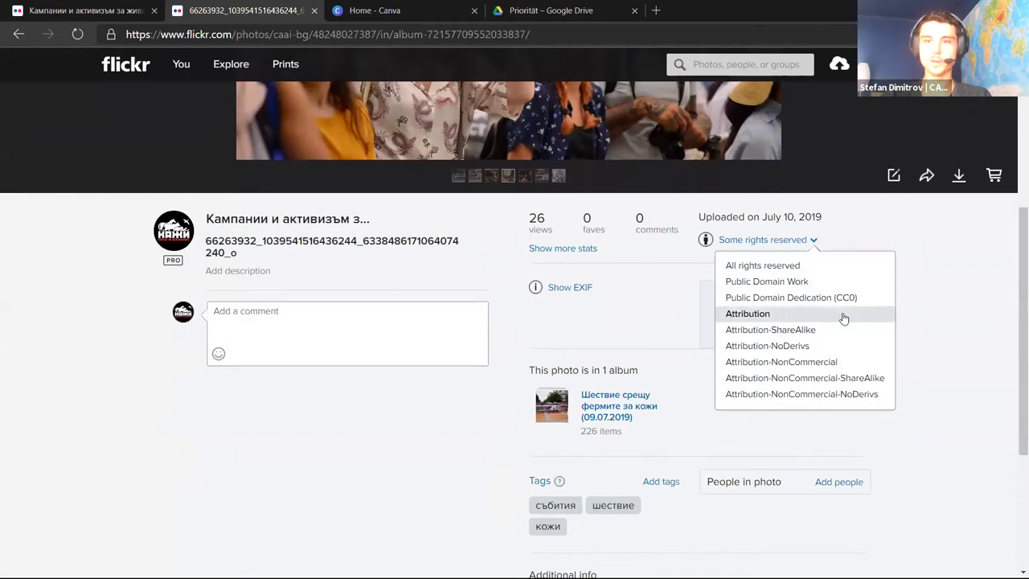
{"action": "scroll", "coordinate": [921, 305], "scroll_direction": "up", "scroll_amount": 1}
{"action": "left_click", "coordinate": [929, 323]}
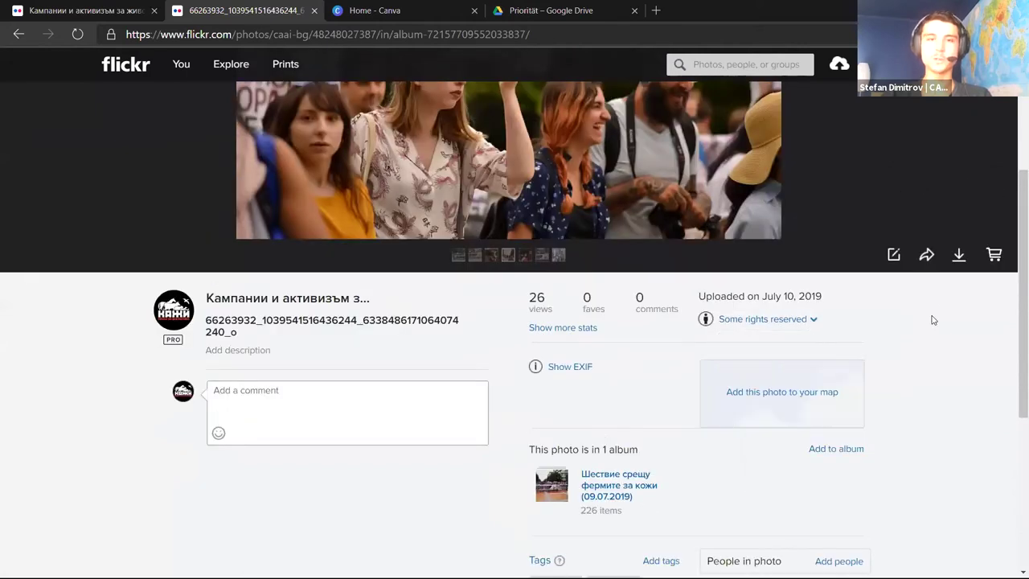
{"action": "scroll", "coordinate": [914, 147], "scroll_direction": "up", "scroll_amount": 3}
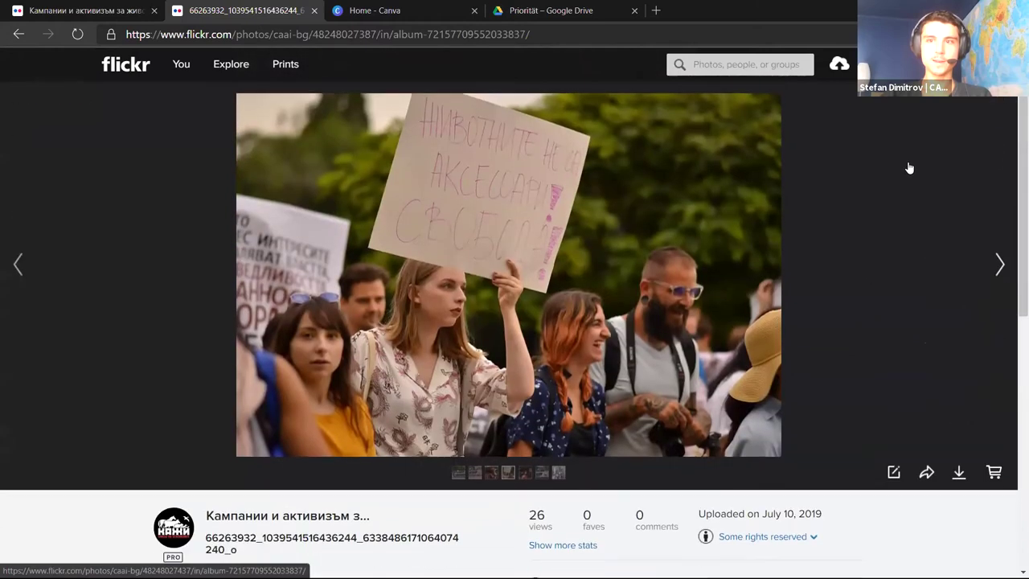
{"action": "scroll", "coordinate": [909, 168], "scroll_direction": "down", "scroll_amount": 4}
{"action": "left_click", "coordinate": [782, 245]}
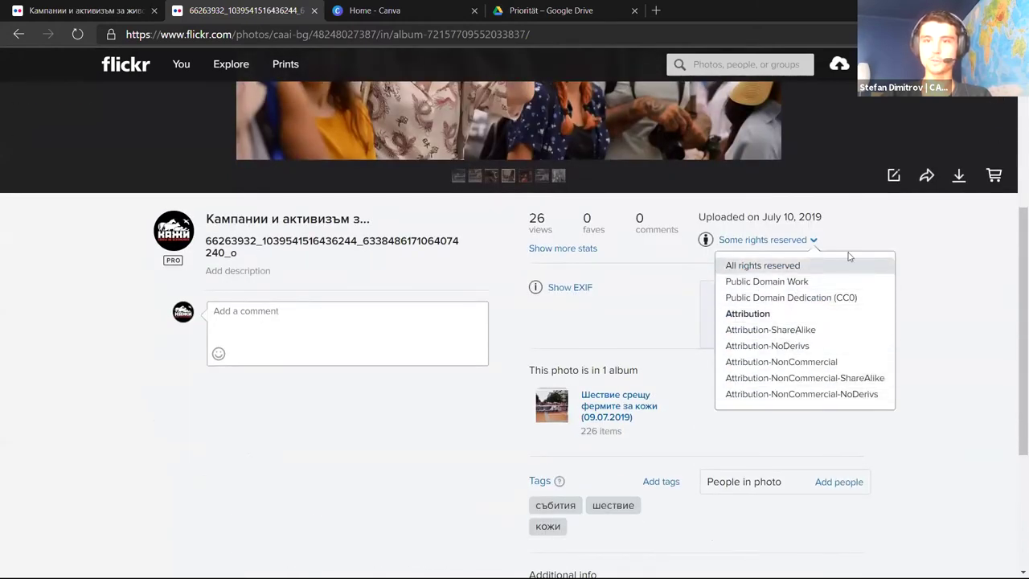
{"action": "left_click", "coordinate": [923, 241]}
{"action": "scroll", "coordinate": [892, 157], "scroll_direction": "up", "scroll_amount": 4}
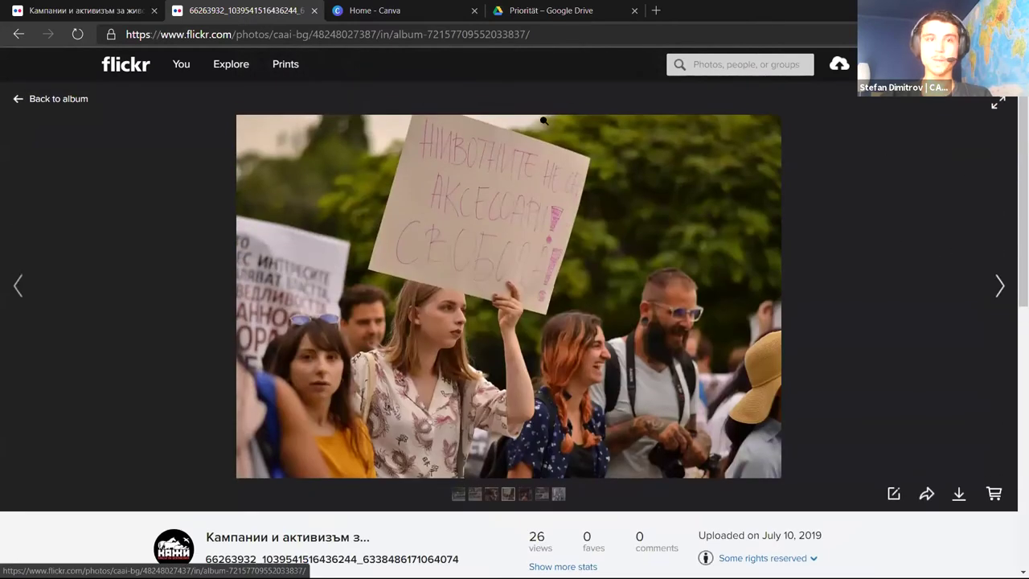
{"action": "scroll", "coordinate": [620, 268], "scroll_direction": "down", "scroll_amount": 3}
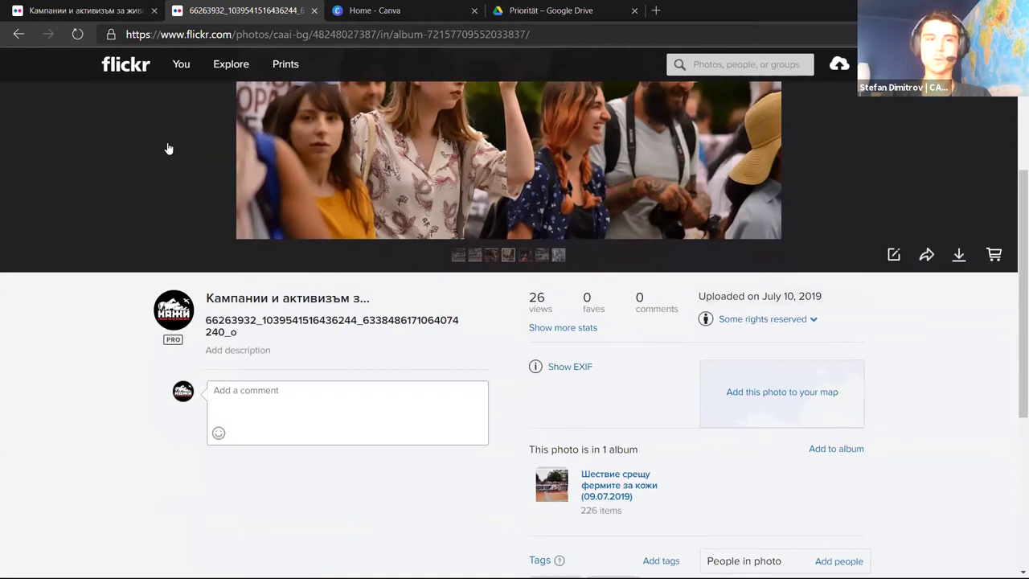
{"action": "scroll", "coordinate": [154, 146], "scroll_direction": "up", "scroll_amount": 3}
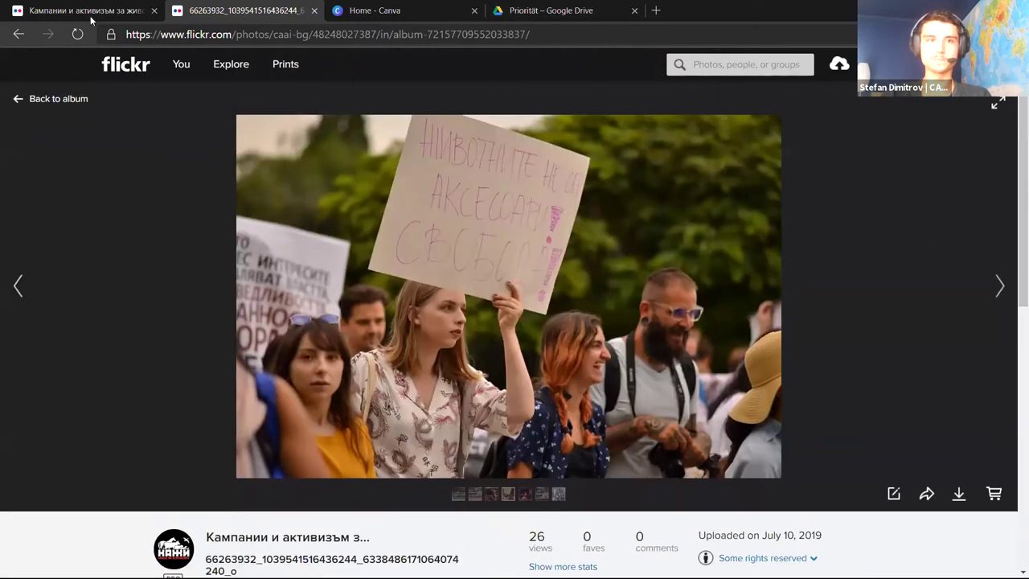
Close the photo tab and browse the organisation's albums, 1,872 photos in total
{"action": "key", "text": "ctrl+w"}
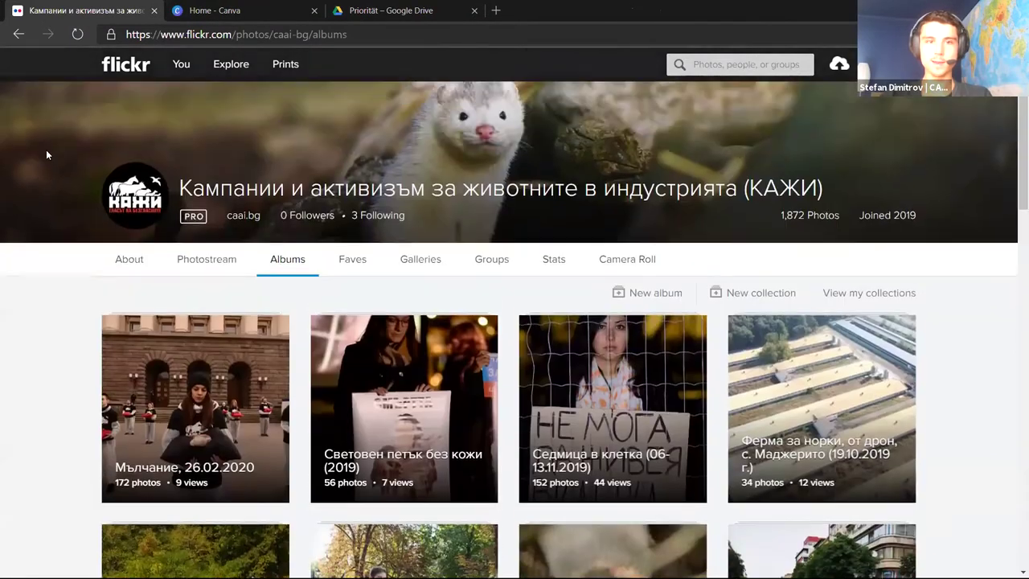
{"action": "scroll", "coordinate": [45, 154], "scroll_direction": "down", "scroll_amount": 10}
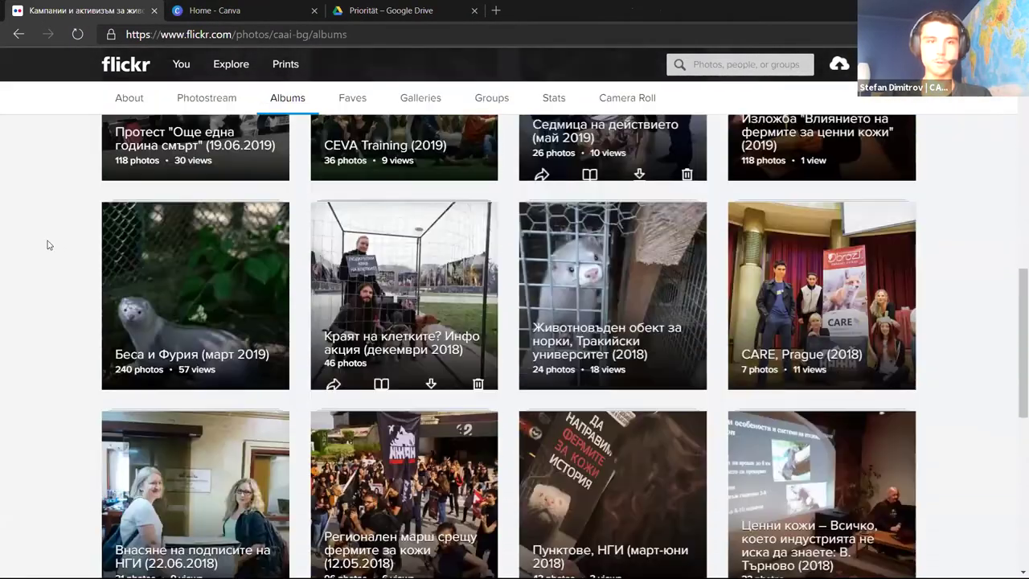
{"action": "scroll", "coordinate": [39, 245], "scroll_direction": "down", "scroll_amount": 3}
{"action": "scroll", "coordinate": [72, 321], "scroll_direction": "up", "scroll_amount": 13}
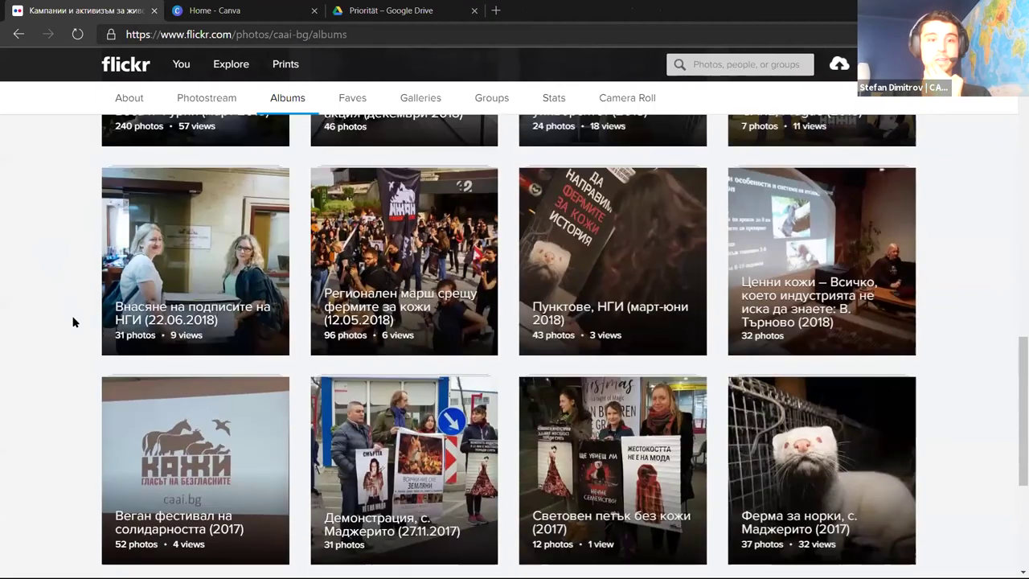
{"action": "scroll", "coordinate": [72, 321], "scroll_direction": "up", "scroll_amount": 1}
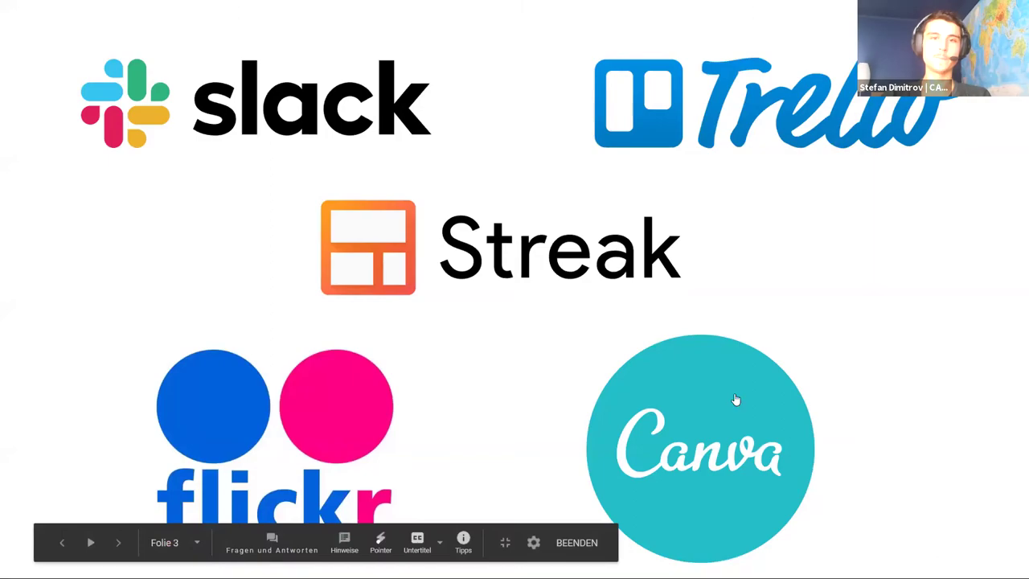
{"action": "key", "text": "alt+Tab"}
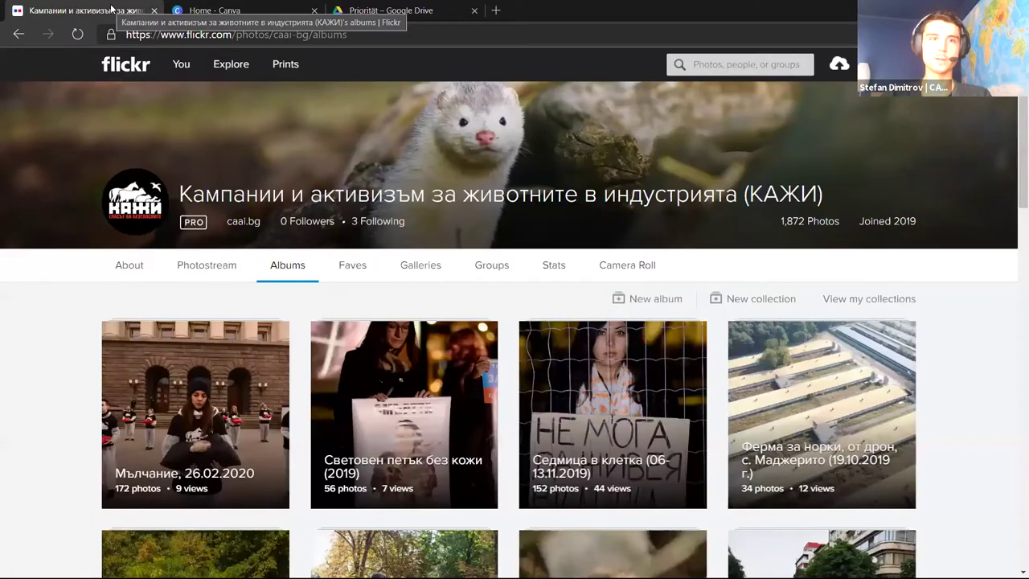
Switch to Canva and browse the Екип Социални Мрежи team's shared designs grid
{"action": "left_click", "coordinate": [154, 10]}
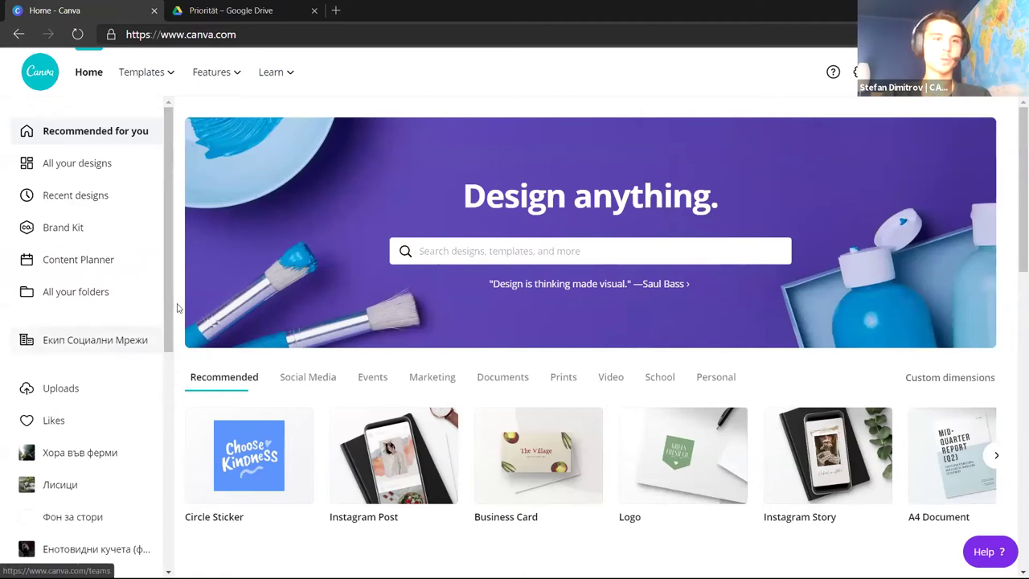
{"action": "left_click", "coordinate": [107, 341]}
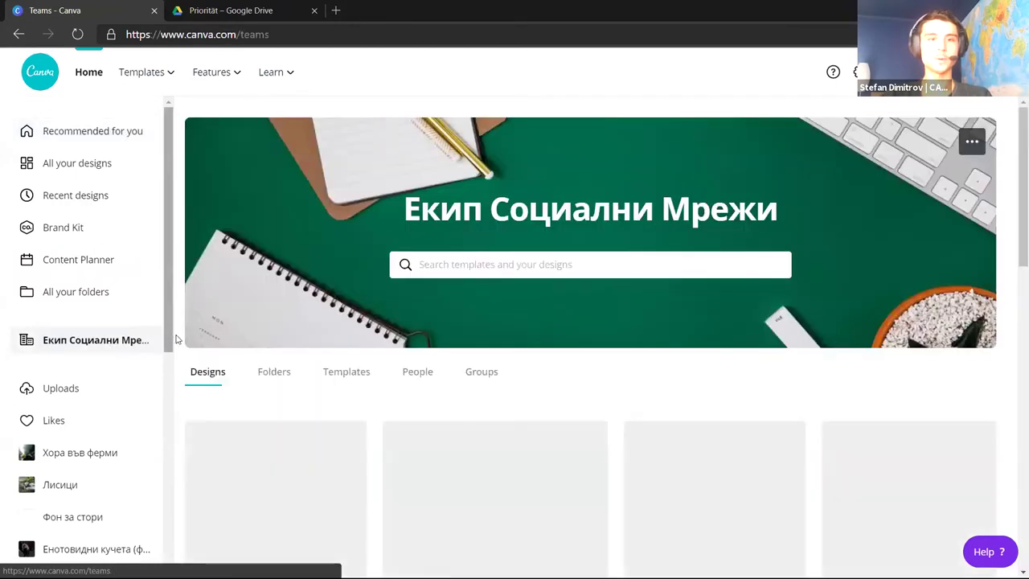
{"action": "scroll", "coordinate": [180, 340], "scroll_direction": "down", "scroll_amount": 5}
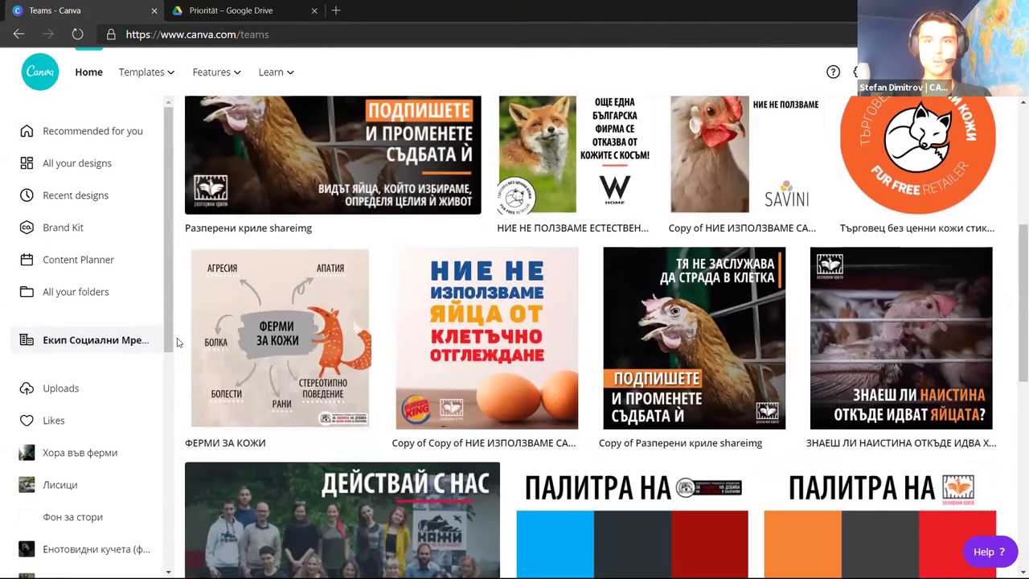
{"action": "scroll", "coordinate": [179, 342], "scroll_direction": "down", "scroll_amount": 2}
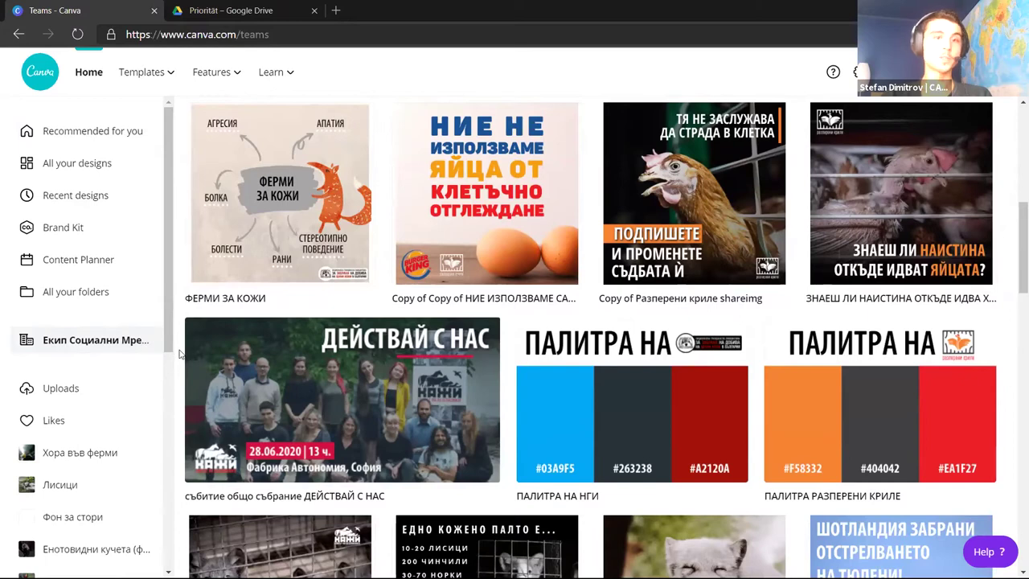
{"action": "scroll", "coordinate": [181, 353], "scroll_direction": "down", "scroll_amount": 8}
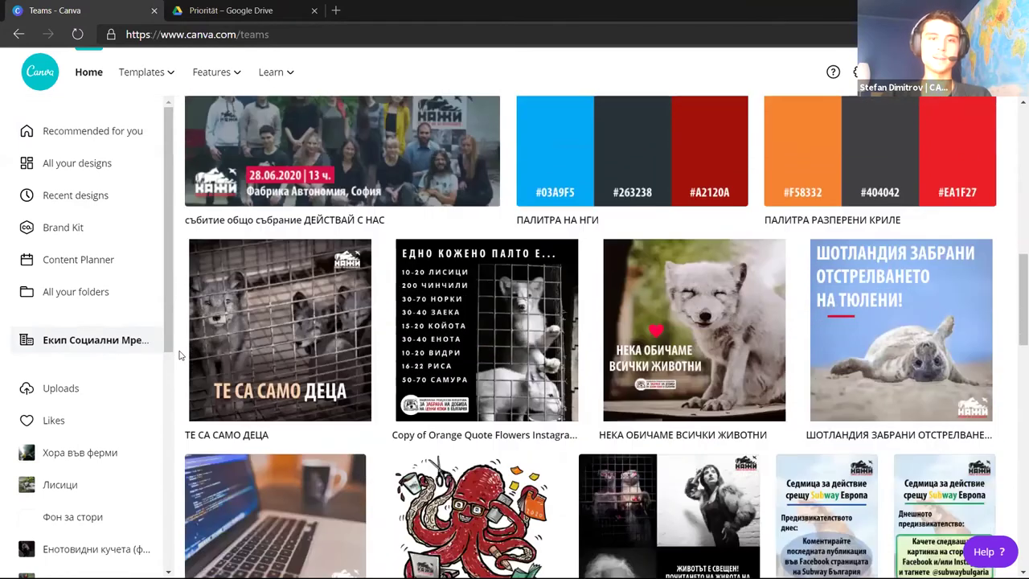
{"action": "scroll", "coordinate": [193, 337], "scroll_direction": "down", "scroll_amount": 4}
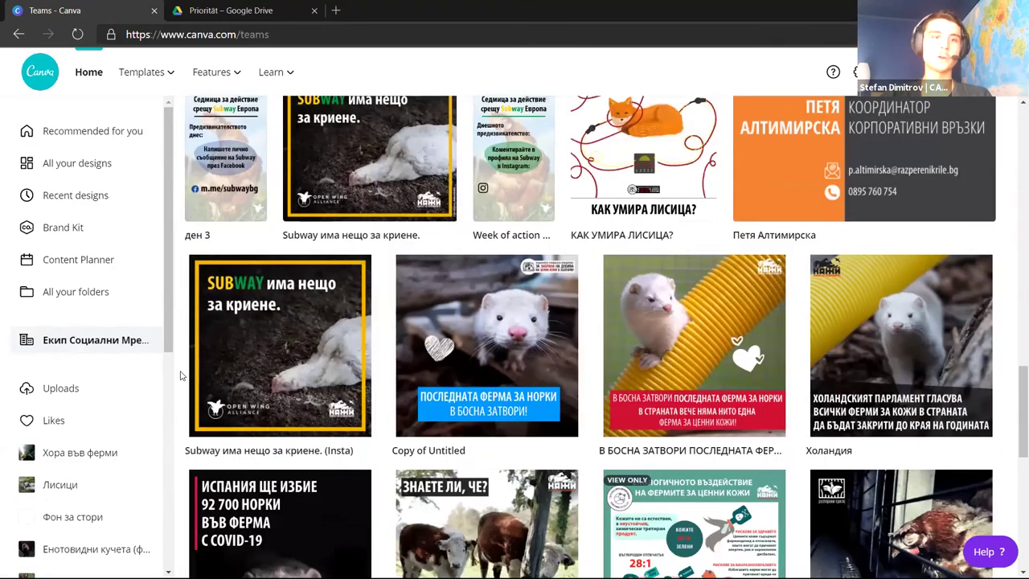
{"action": "scroll", "coordinate": [193, 362], "scroll_direction": "down", "scroll_amount": 3}
{"action": "scroll", "coordinate": [181, 375], "scroll_direction": "down", "scroll_amount": 5}
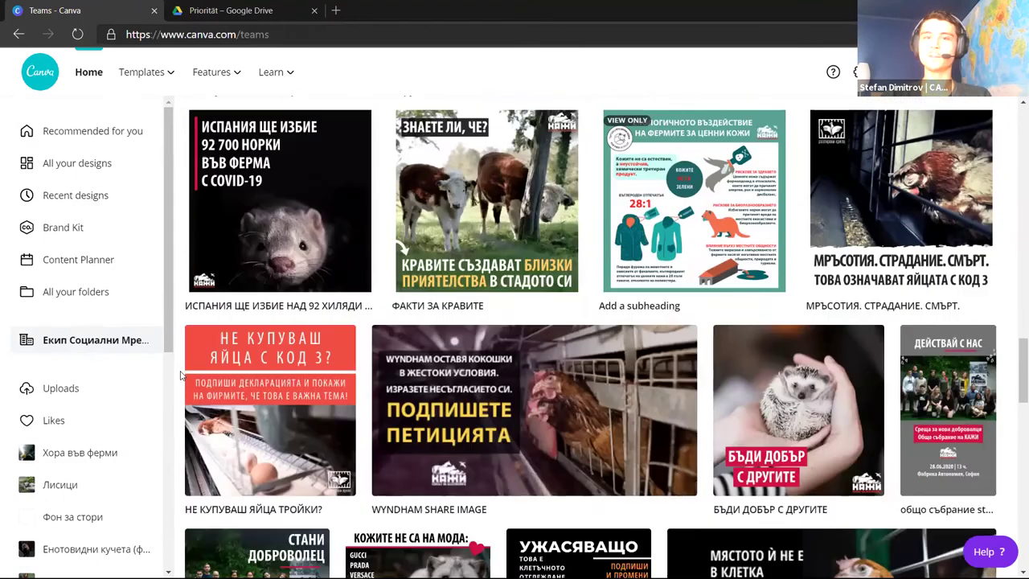
{"action": "scroll", "coordinate": [180, 375], "scroll_direction": "up", "scroll_amount": 4}
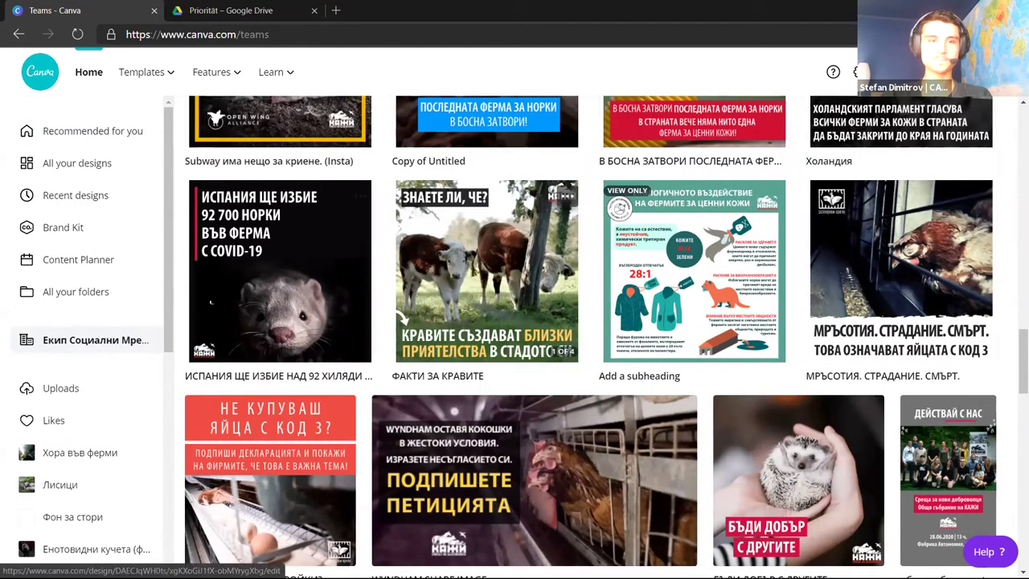
Open the ФАКТИ ЗА КРАВИТЕ cow design in the editor
{"action": "left_click", "coordinate": [483, 277]}
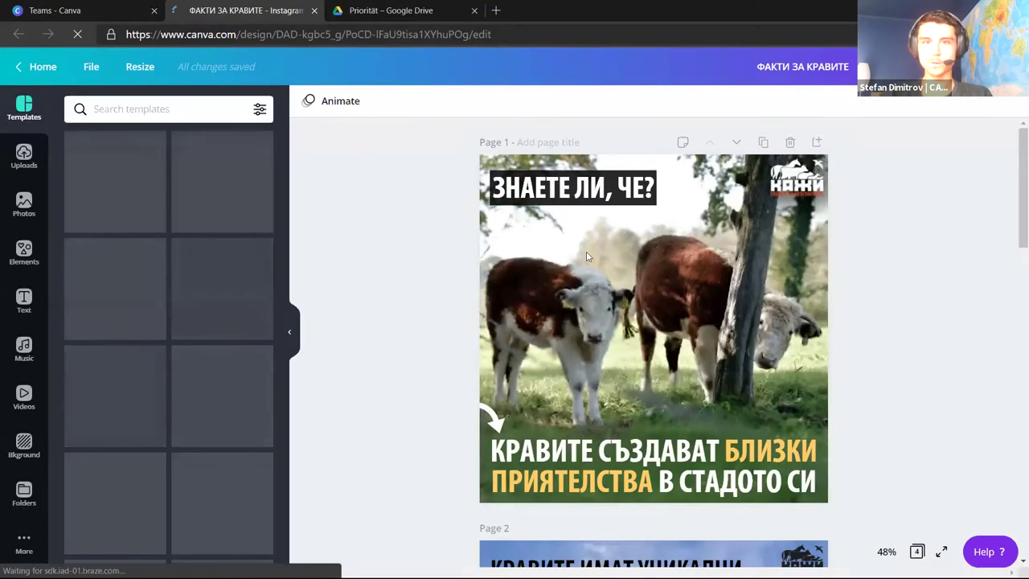
{"action": "scroll", "coordinate": [381, 209], "scroll_direction": "down", "scroll_amount": 1}
{"action": "scroll", "coordinate": [381, 209], "scroll_direction": "down", "scroll_amount": 10}
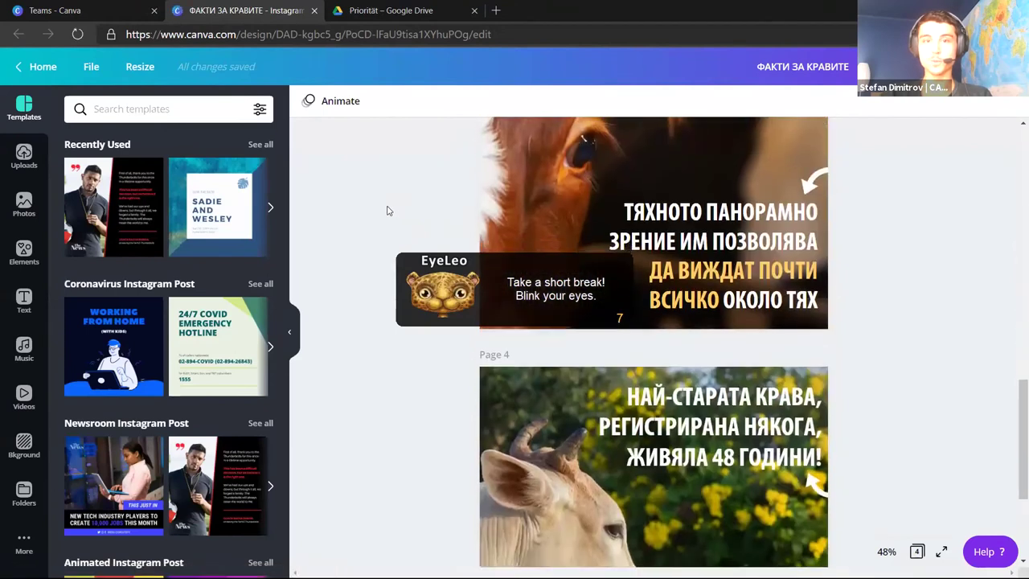
{"action": "scroll", "coordinate": [386, 211], "scroll_direction": "up", "scroll_amount": 5}
{"action": "scroll", "coordinate": [387, 210], "scroll_direction": "up", "scroll_amount": 6}
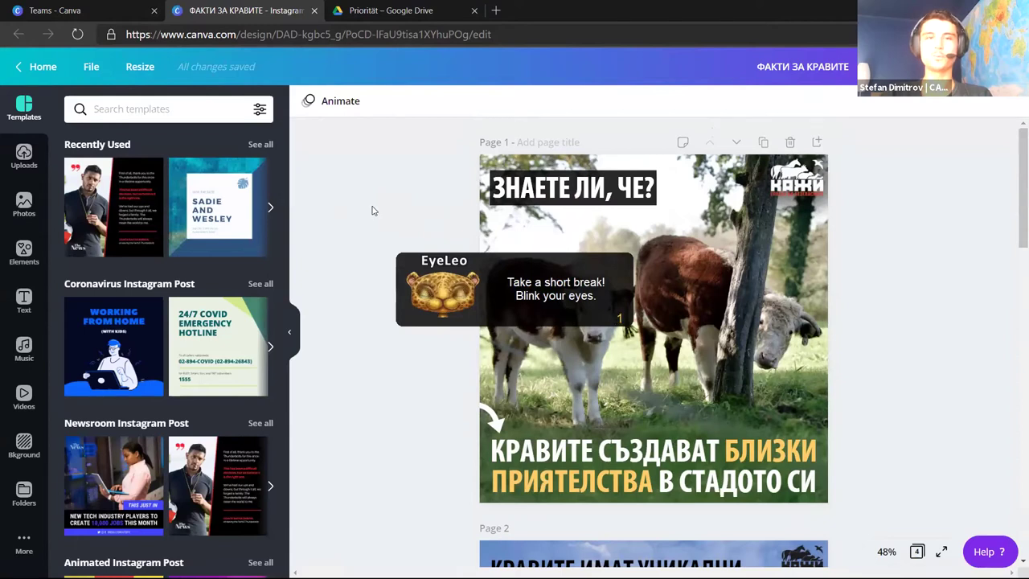
Search stock photos for 'mink', try the mink-on-logs photo on page 1, then delete it
{"action": "left_click", "coordinate": [26, 206]}
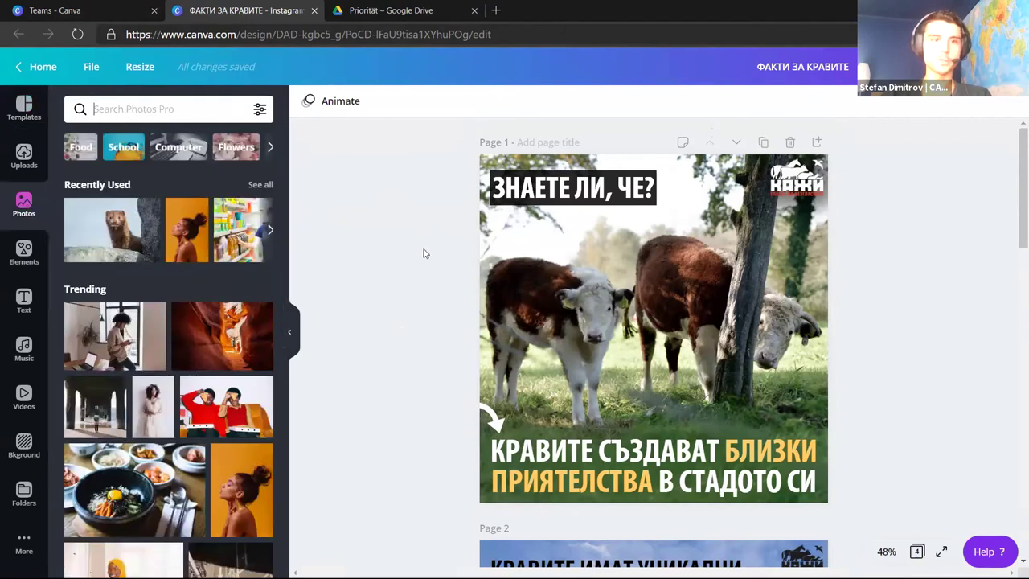
{"action": "type", "text": "mink"}
{"action": "key", "text": "Return"}
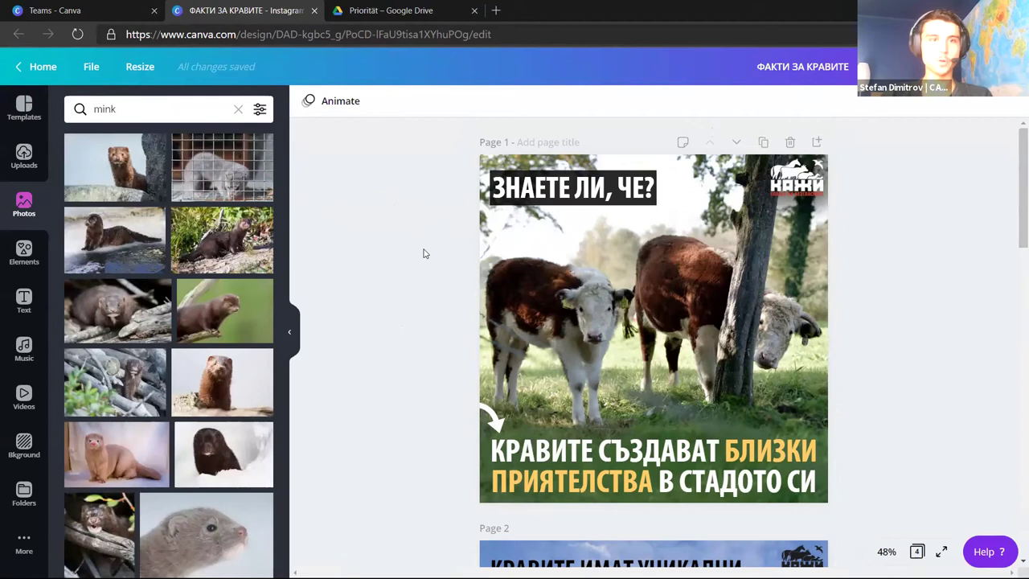
{"action": "scroll", "coordinate": [241, 265], "scroll_direction": "down", "scroll_amount": 2}
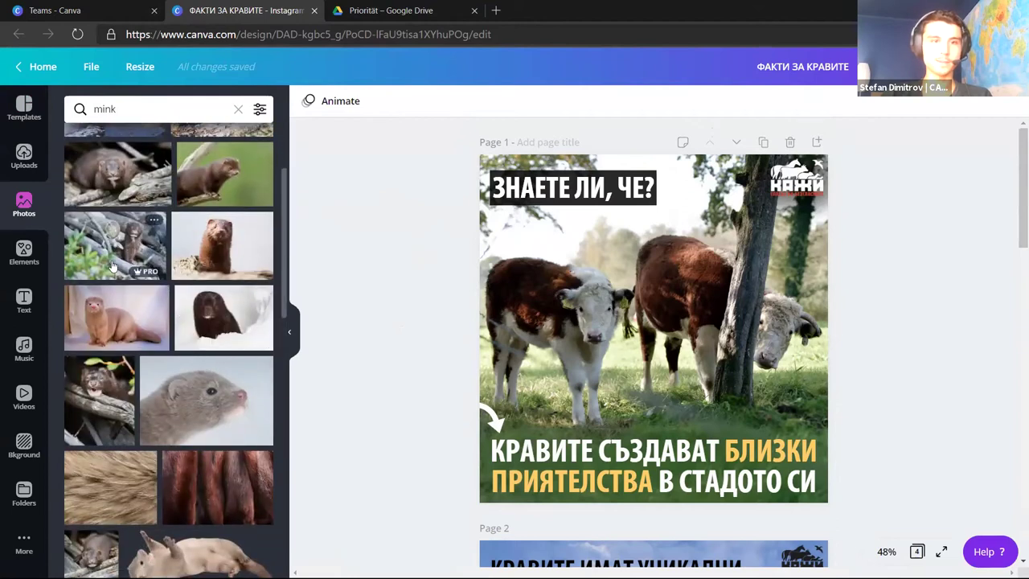
{"action": "left_click", "coordinate": [121, 241]}
{"action": "left_click_drag", "start_coordinate": [606, 322], "coordinate": [653, 321]}
{"action": "key", "text": "Delete"}
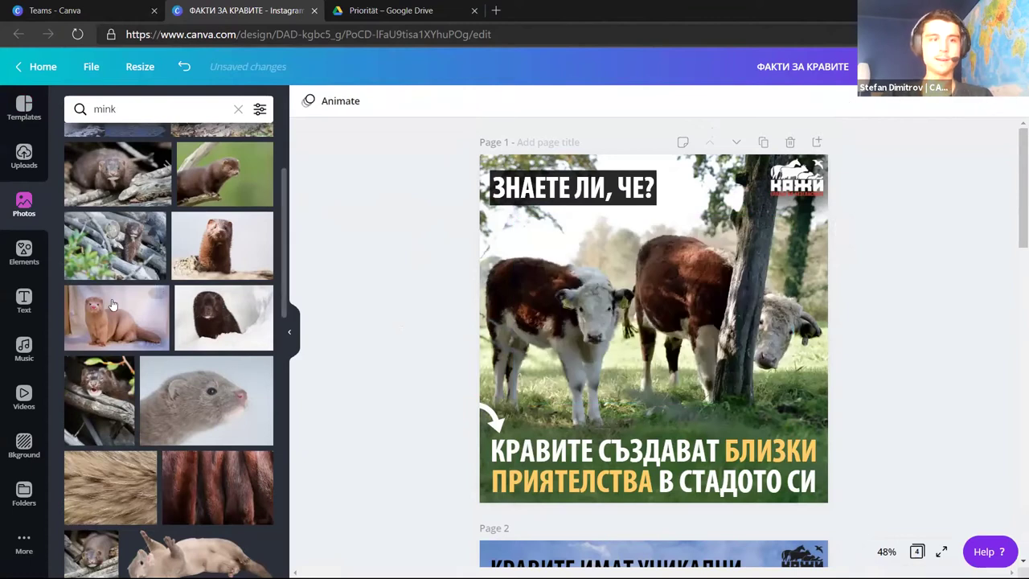
Browse the element categories, try the Bold Foliage graphic on page 1, then delete it
{"action": "left_click", "coordinate": [36, 264]}
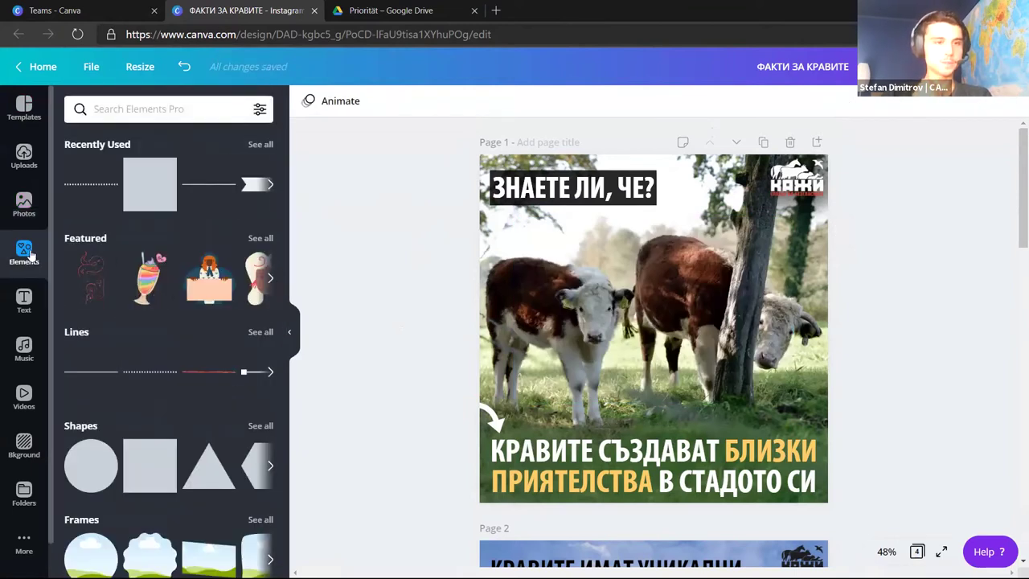
{"action": "scroll", "coordinate": [189, 353], "scroll_direction": "down", "scroll_amount": 6}
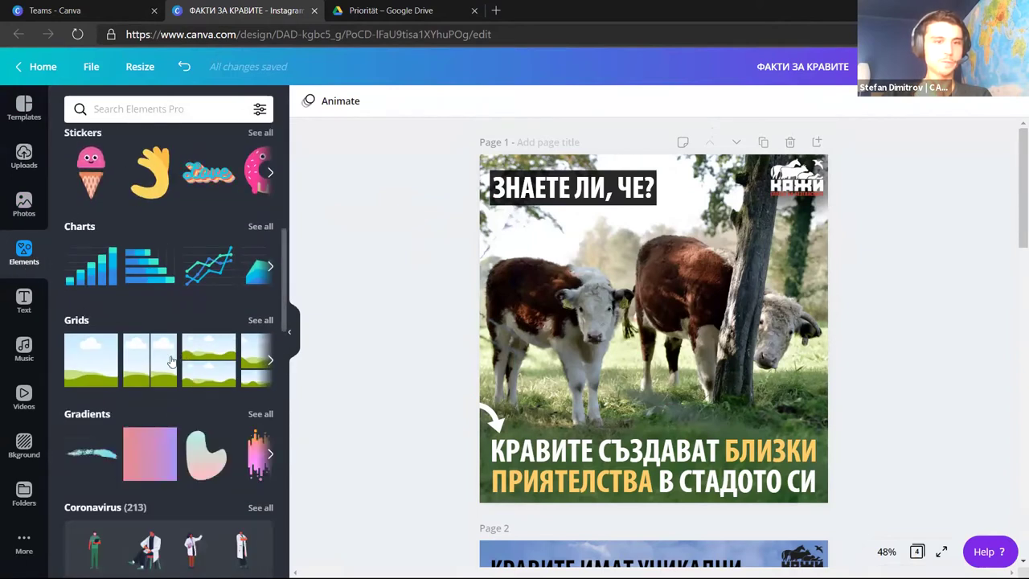
{"action": "scroll", "coordinate": [178, 364], "scroll_direction": "down", "scroll_amount": 3}
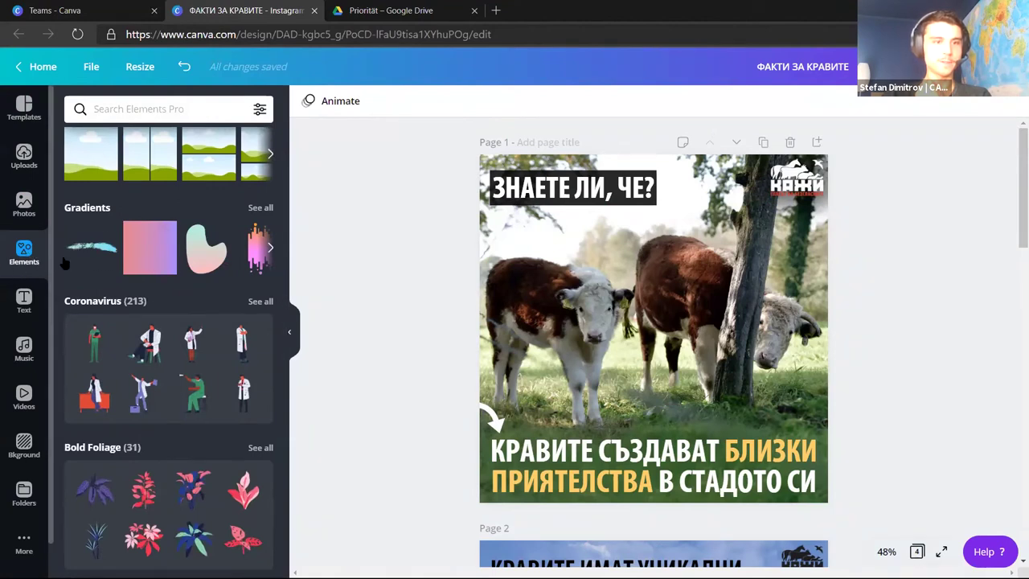
{"action": "scroll", "coordinate": [164, 314], "scroll_direction": "down", "scroll_amount": 3}
{"action": "scroll", "coordinate": [145, 293], "scroll_direction": "down", "scroll_amount": 3}
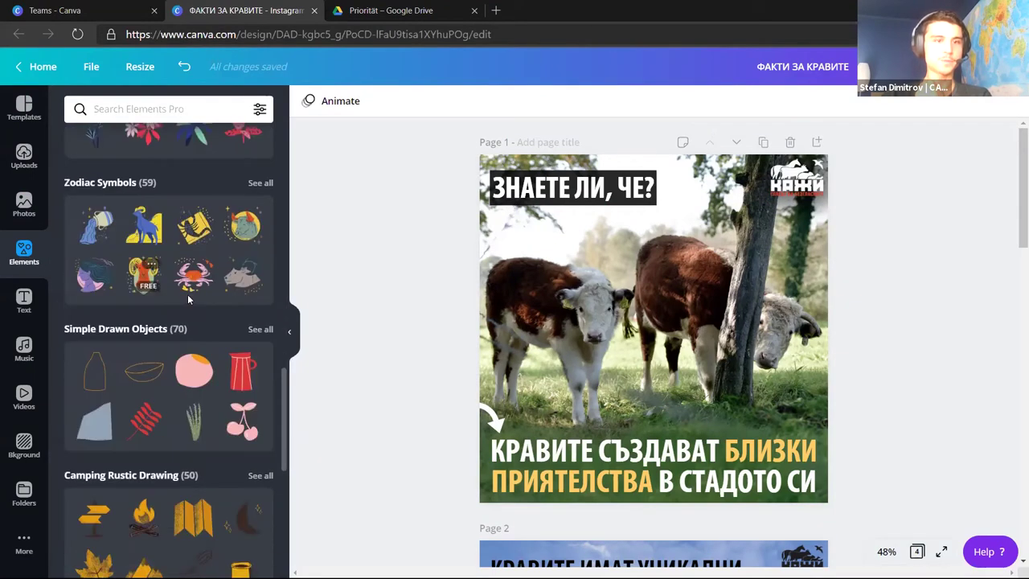
{"action": "scroll", "coordinate": [187, 294], "scroll_direction": "up", "scroll_amount": 2}
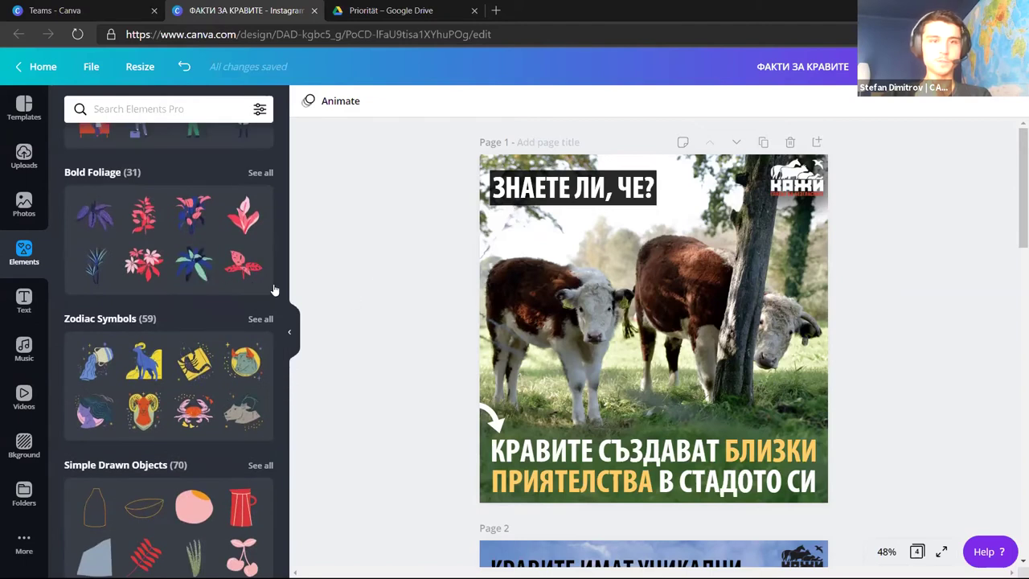
{"action": "left_click", "coordinate": [193, 262]}
{"action": "left_click_drag", "start_coordinate": [641, 345], "coordinate": [636, 337]}
{"action": "key", "text": "Delete"}
{"action": "scroll", "coordinate": [191, 330], "scroll_direction": "down", "scroll_amount": 1}
{"action": "scroll", "coordinate": [192, 329], "scroll_direction": "down", "scroll_amount": 3}
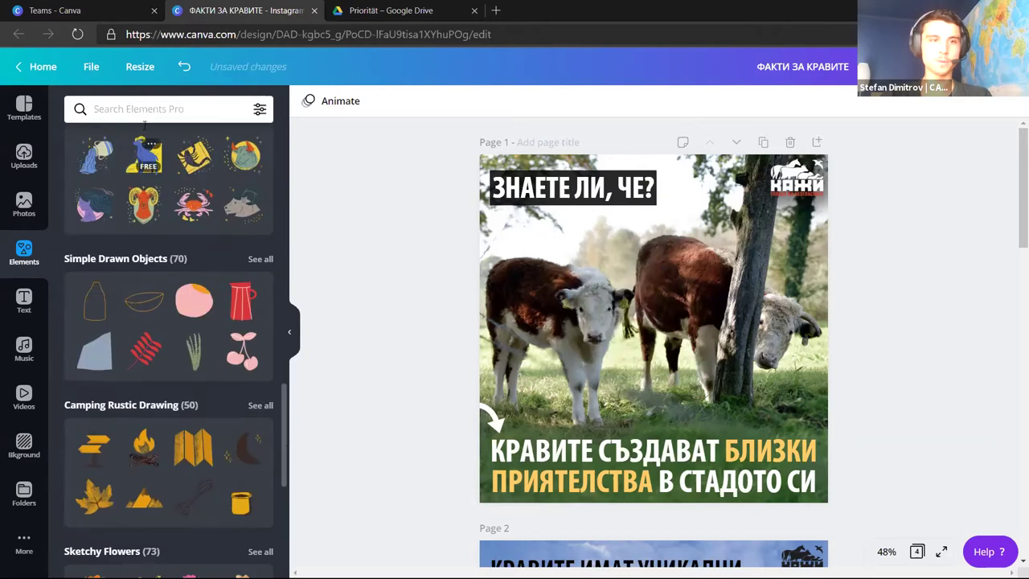
Search the design elements for 'arrow' and browse the results
{"action": "left_click", "coordinate": [144, 108]}
{"action": "type", "text": "arrow"}
{"action": "key", "text": "Return"}
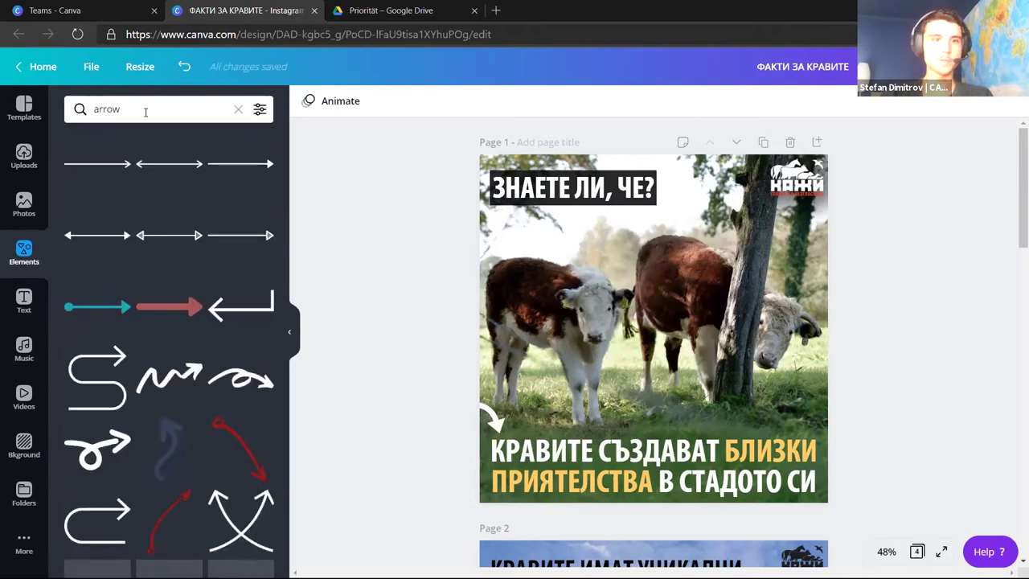
{"action": "scroll", "coordinate": [178, 339], "scroll_direction": "down", "scroll_amount": 3}
{"action": "scroll", "coordinate": [192, 333], "scroll_direction": "down", "scroll_amount": 10}
{"action": "scroll", "coordinate": [220, 327], "scroll_direction": "up", "scroll_amount": 15}
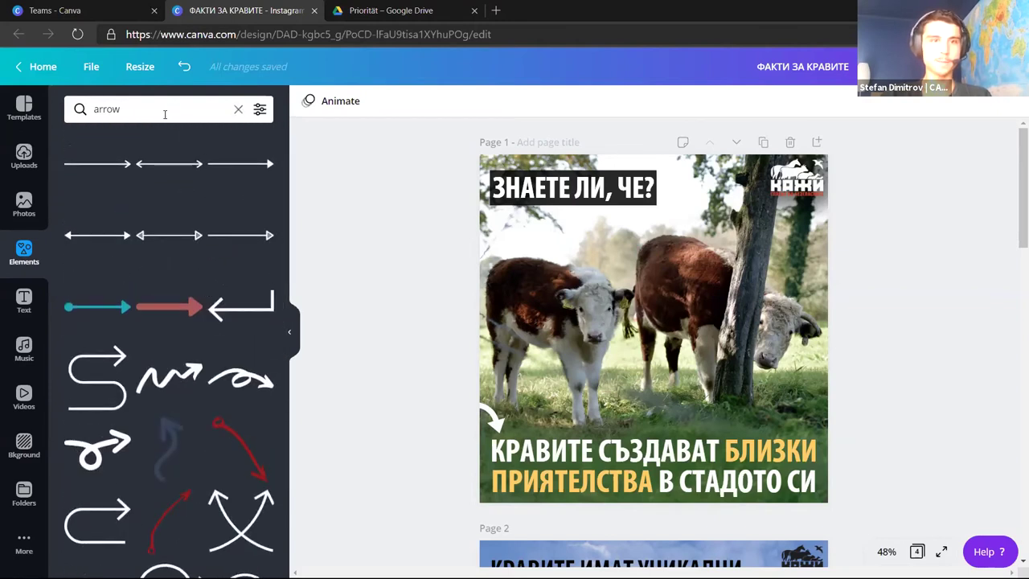
Replace the arrow search with a 'pig' search for cartoon pig graphics
{"action": "left_click", "coordinate": [238, 110]}
{"action": "type", "text": "pig"}
{"action": "key", "text": "Return"}
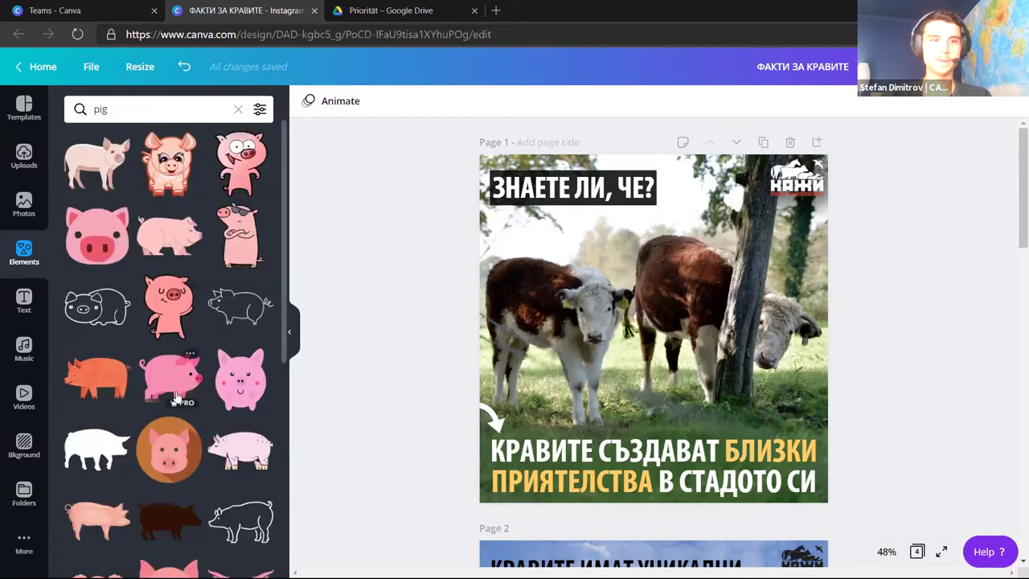
{"action": "scroll", "coordinate": [174, 388], "scroll_direction": "down", "scroll_amount": 1}
{"action": "scroll", "coordinate": [160, 381], "scroll_direction": "up", "scroll_amount": 1}
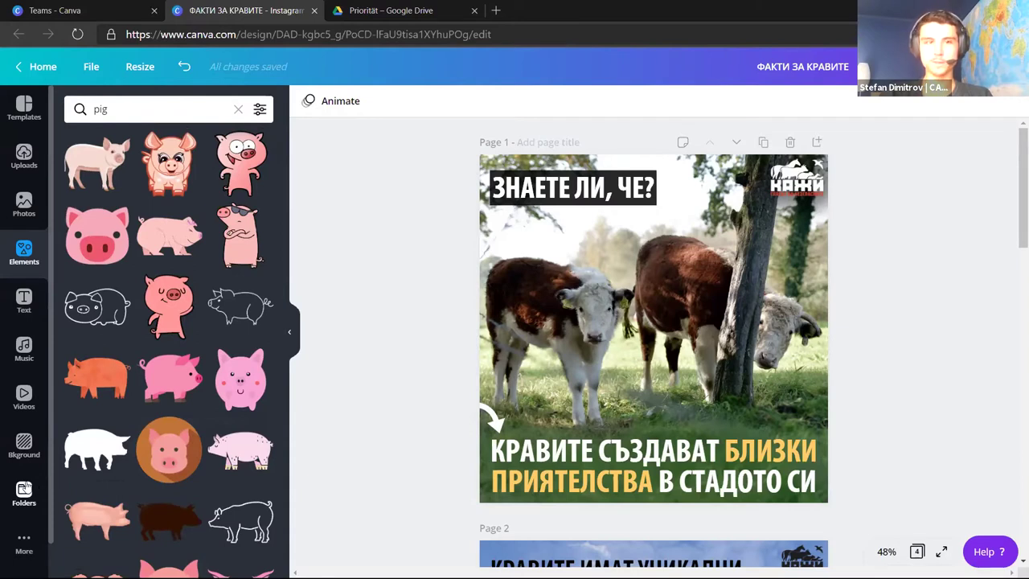
Clear the mink photo search and open the folders shared with you
{"action": "left_click", "coordinate": [29, 201]}
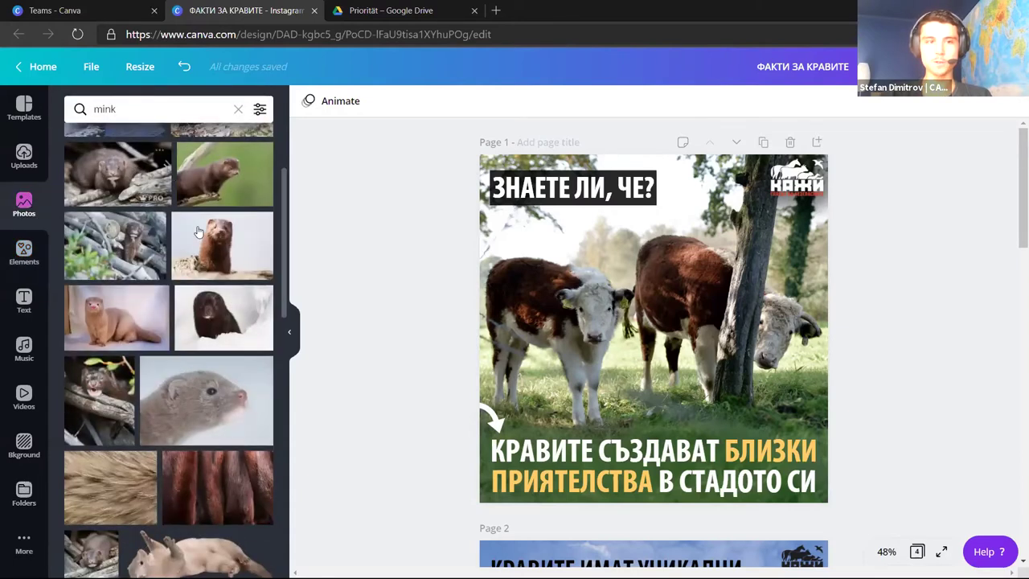
{"action": "scroll", "coordinate": [190, 234], "scroll_direction": "down", "scroll_amount": 1}
{"action": "scroll", "coordinate": [190, 234], "scroll_direction": "up", "scroll_amount": 1}
{"action": "left_click", "coordinate": [238, 109]}
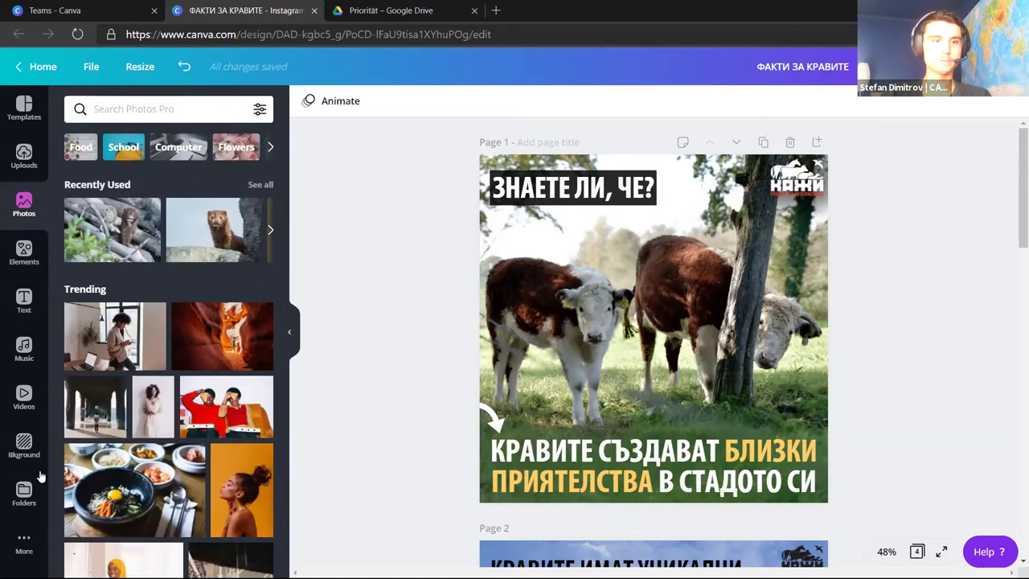
{"action": "left_click", "coordinate": [24, 492]}
{"action": "left_click", "coordinate": [209, 143]}
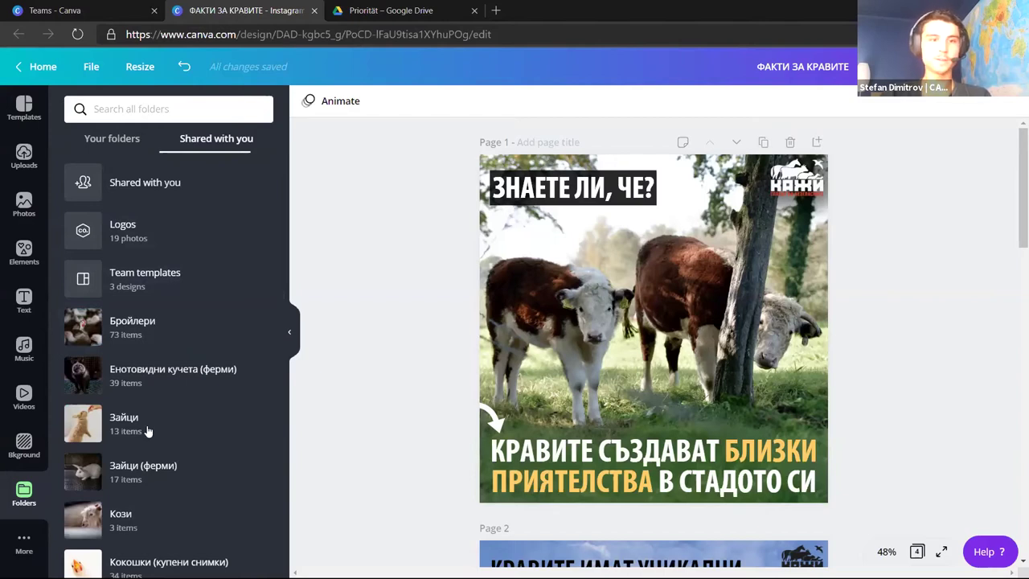
Place a caged fox photo from Лисици (ферми) on page 1, delete it, then show Templates
{"action": "scroll", "coordinate": [198, 478], "scroll_direction": "down", "scroll_amount": 5}
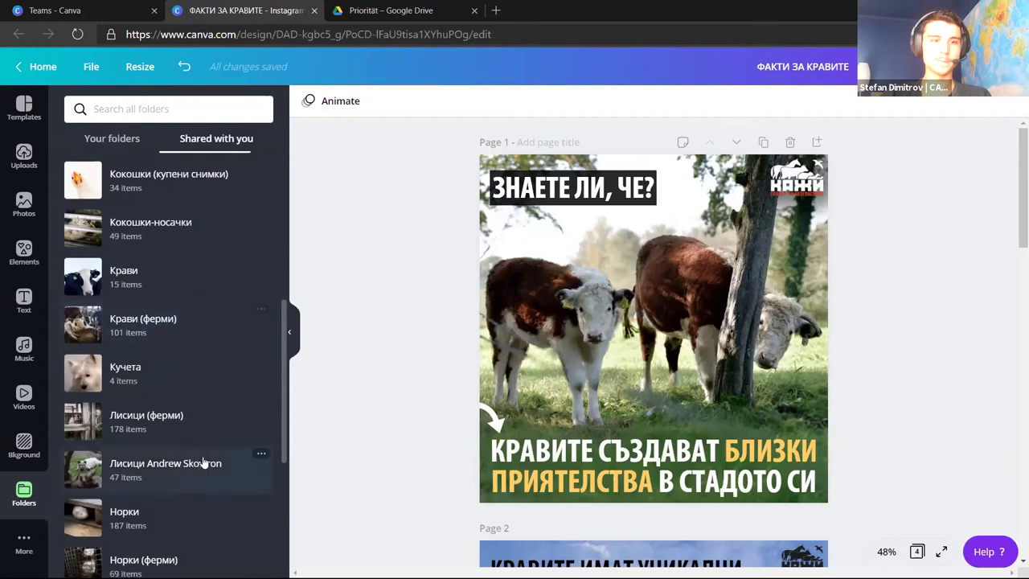
{"action": "scroll", "coordinate": [201, 337], "scroll_direction": "down", "scroll_amount": 3}
{"action": "left_click", "coordinate": [183, 230]}
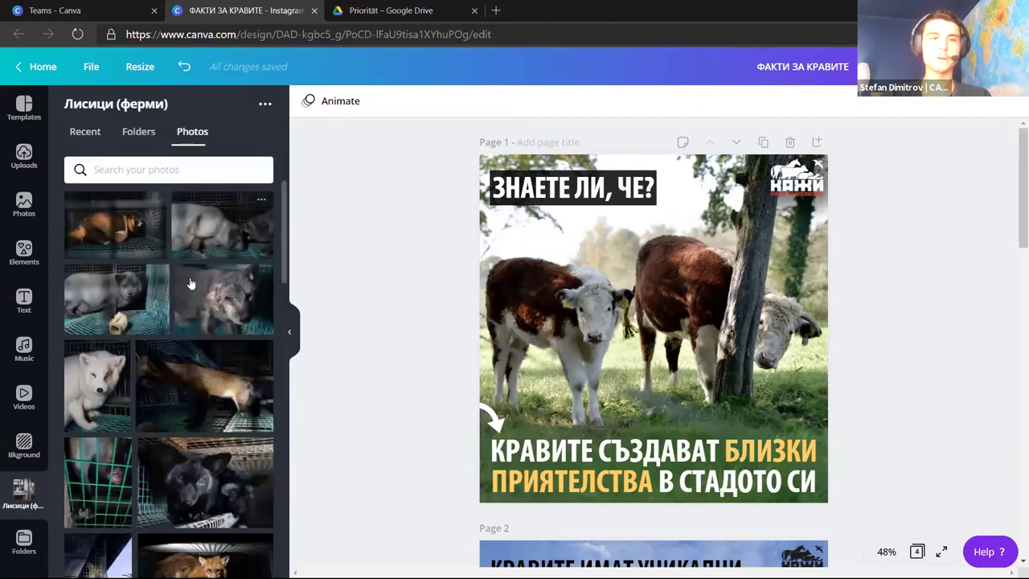
{"action": "scroll", "coordinate": [161, 353], "scroll_direction": "down", "scroll_amount": 5}
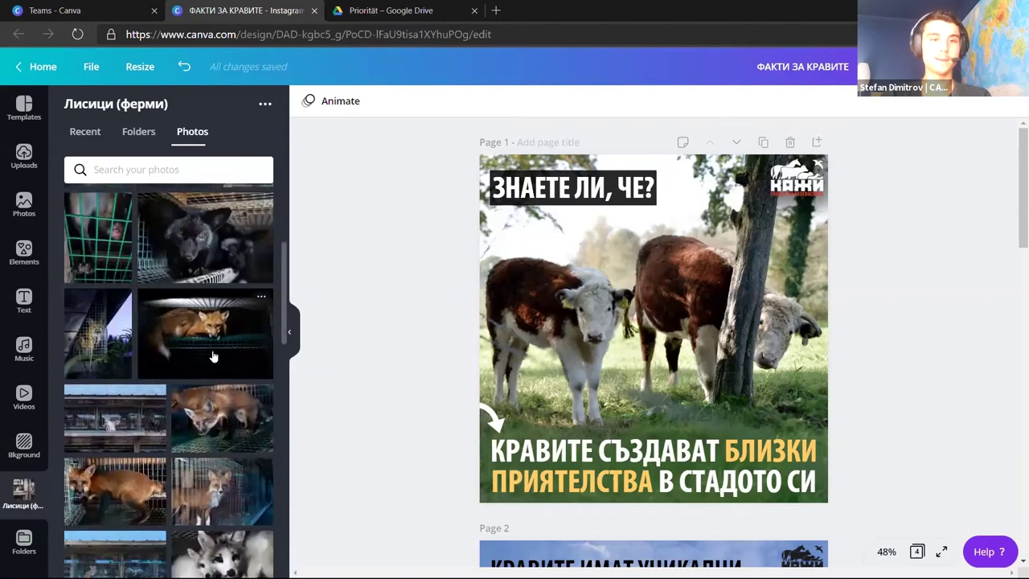
{"action": "scroll", "coordinate": [169, 330], "scroll_direction": "up", "scroll_amount": 1}
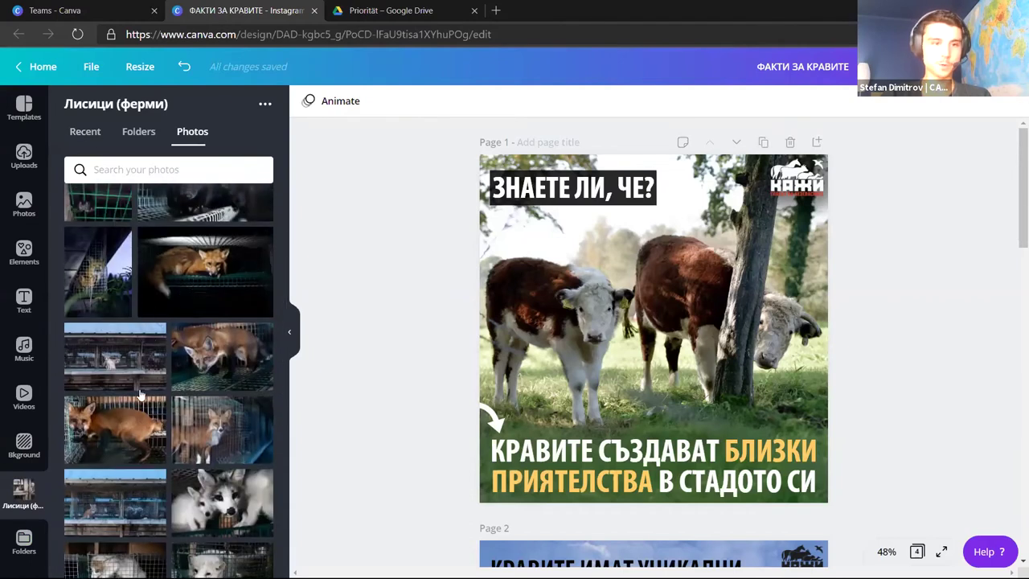
{"action": "left_click_drag", "start_coordinate": [167, 289], "coordinate": [641, 295]}
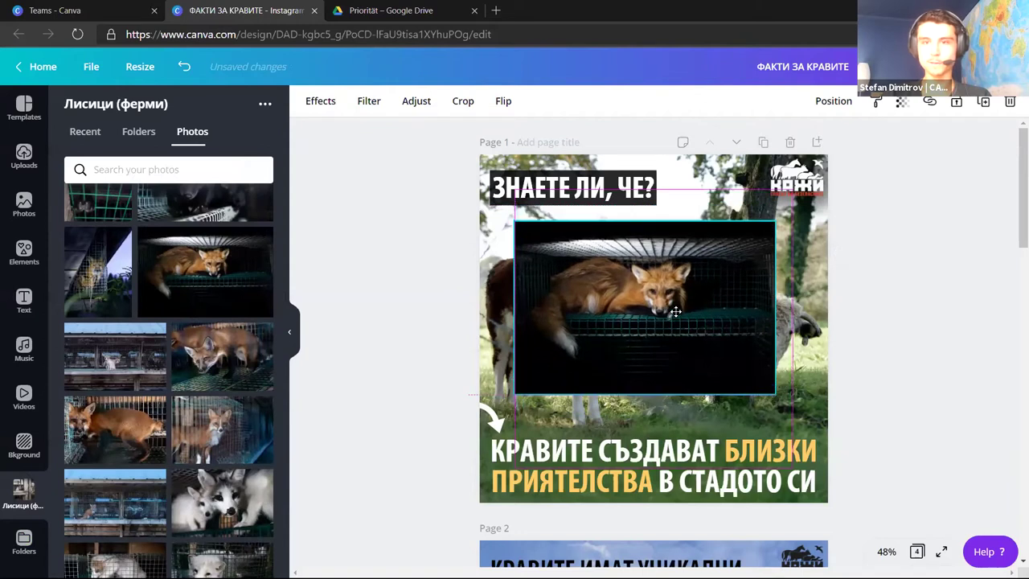
{"action": "key", "text": "Delete"}
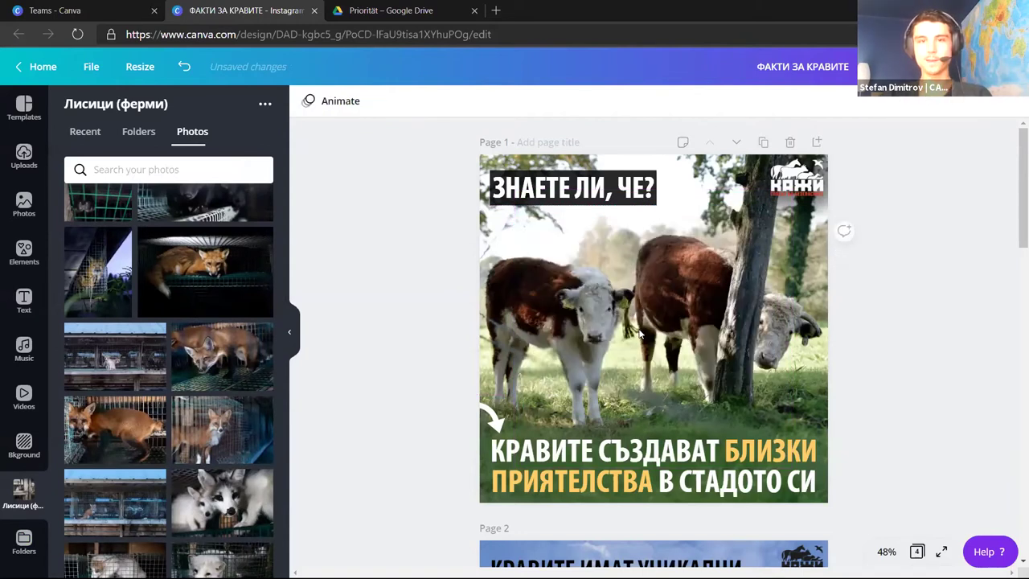
{"action": "scroll", "coordinate": [167, 299], "scroll_direction": "down", "scroll_amount": 5}
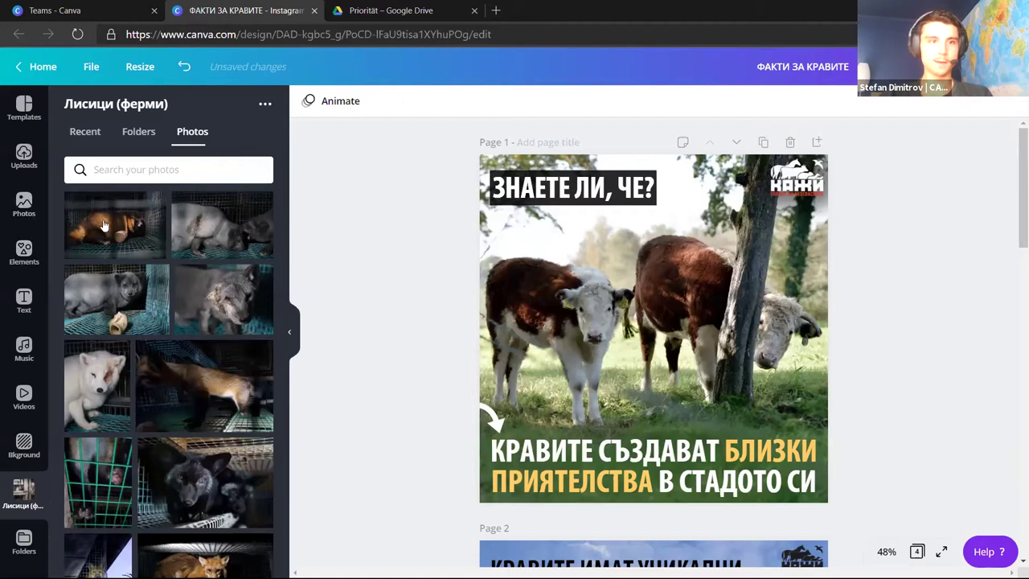
{"action": "left_click", "coordinate": [23, 109]}
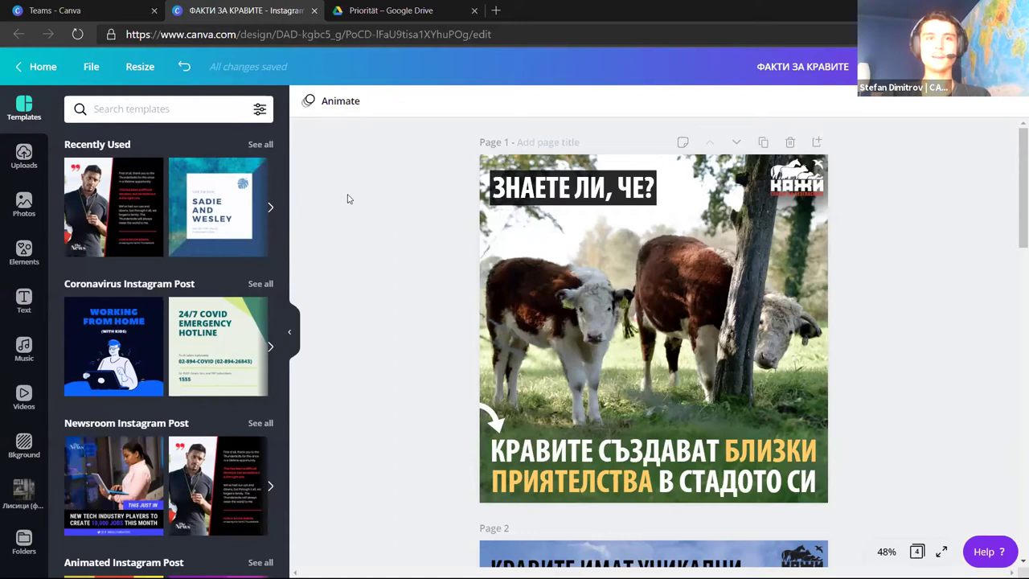
Close the cow facts design and preview, scrolling up to the Екип Социални Мрежи banner
{"action": "key", "text": "ctrl+w"}
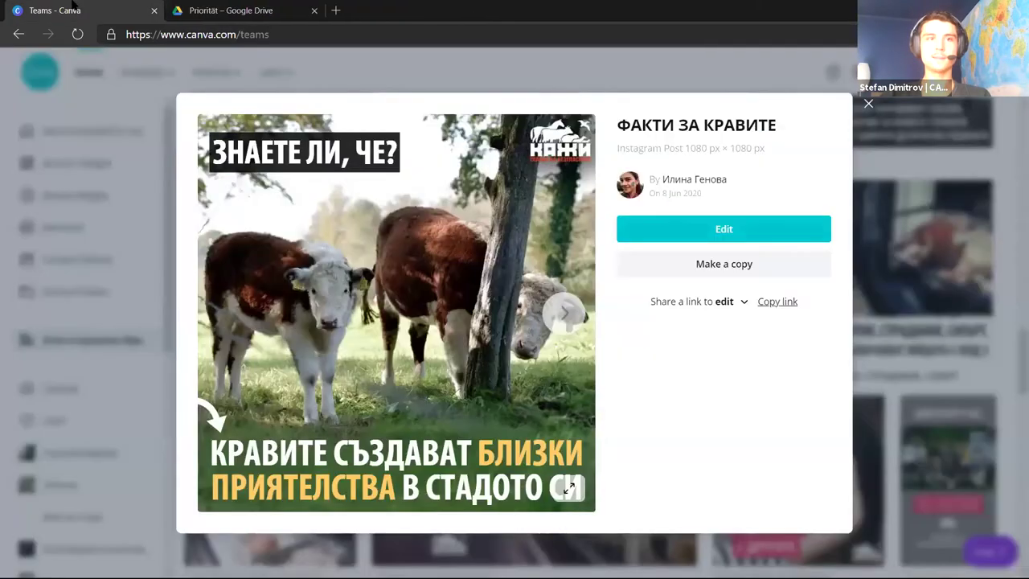
{"action": "left_click", "coordinate": [175, 158]}
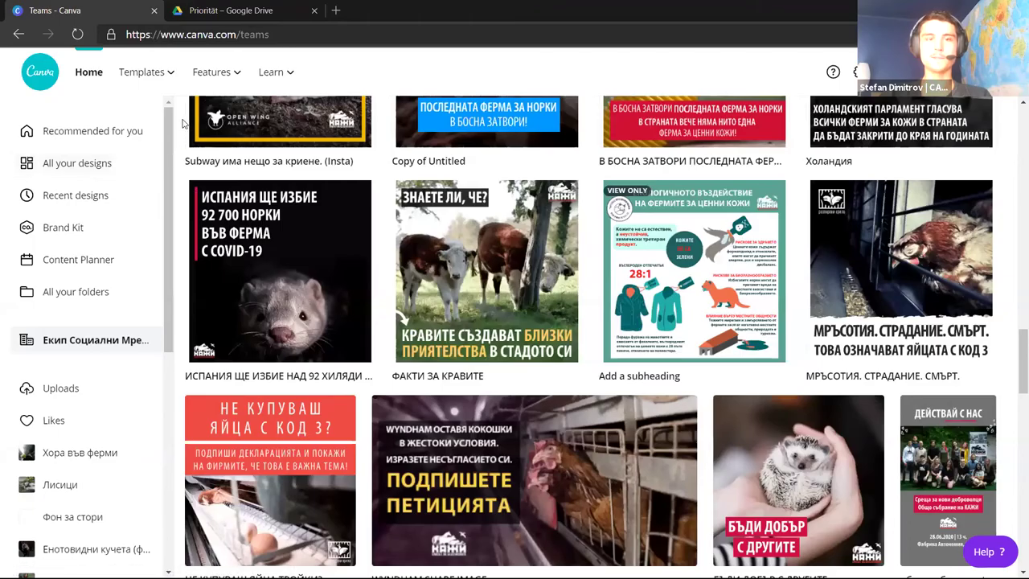
{"action": "scroll", "coordinate": [183, 123], "scroll_direction": "up", "scroll_amount": 1}
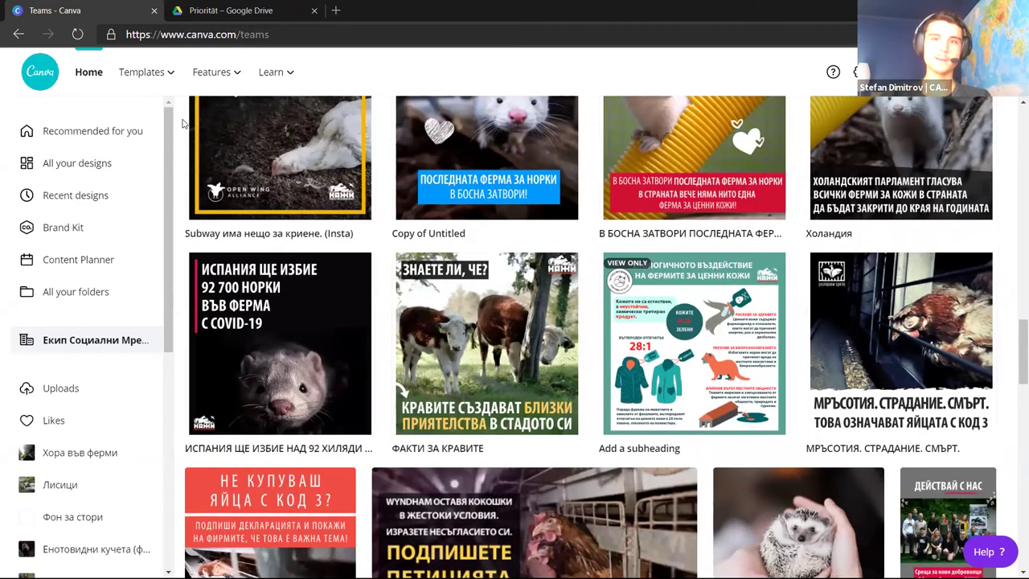
{"action": "scroll", "coordinate": [182, 123], "scroll_direction": "up", "scroll_amount": 20}
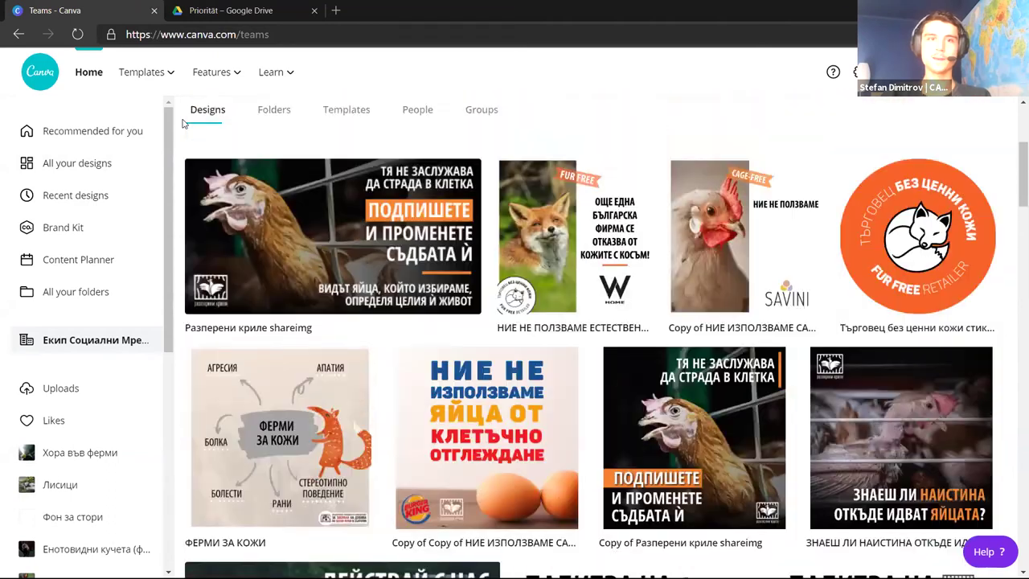
{"action": "scroll", "coordinate": [161, 116], "scroll_direction": "up", "scroll_amount": 3}
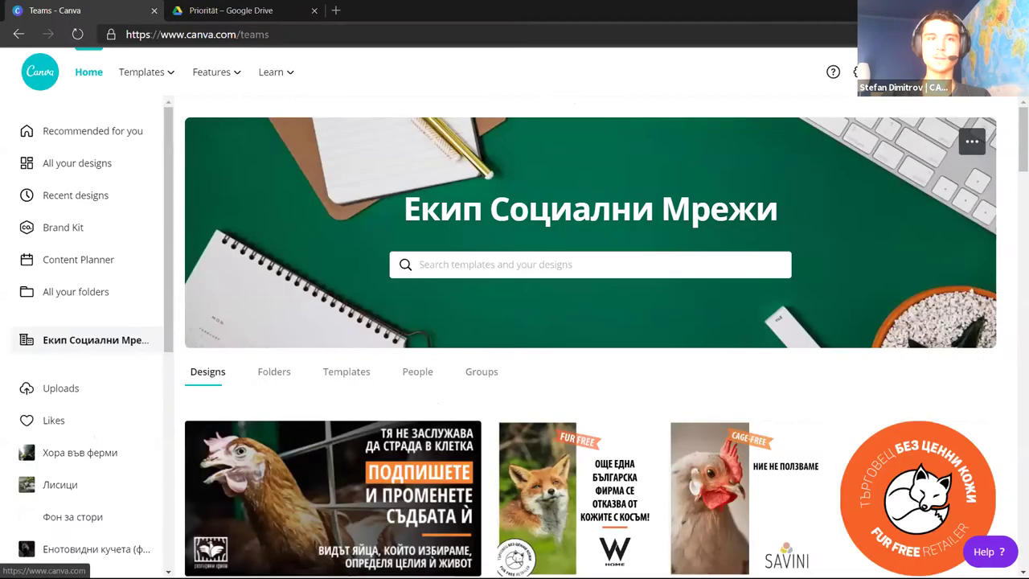
{"action": "key", "text": "alt+Tab"}
{"action": "key", "text": "alt+Tab"}
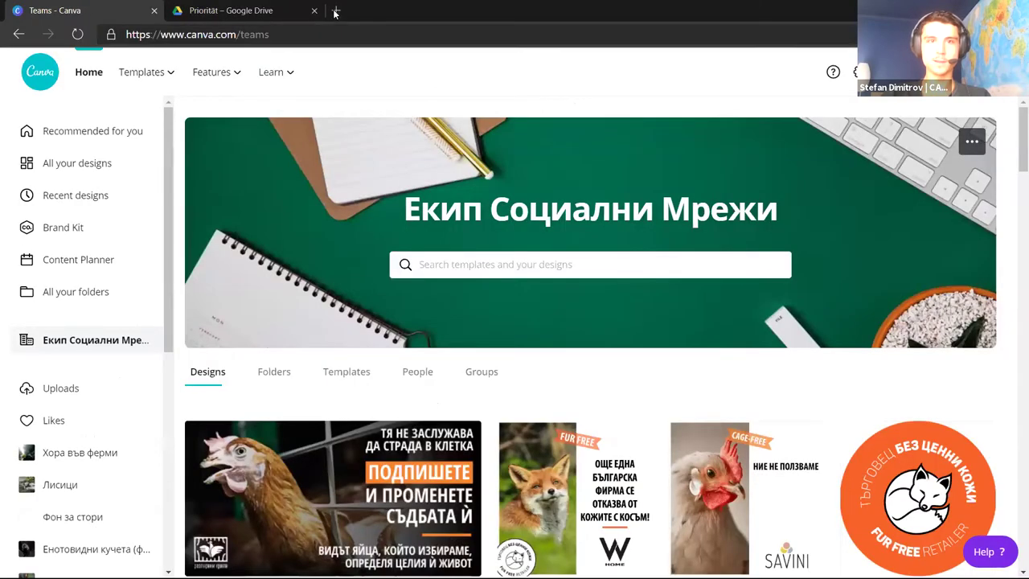
Load the suggested mail site in a new tab, close it, and return to Drive's Priorität page
{"action": "left_click", "coordinate": [335, 11]}
{"action": "type", "text": "mai"}
{"action": "key", "text": "Return"}
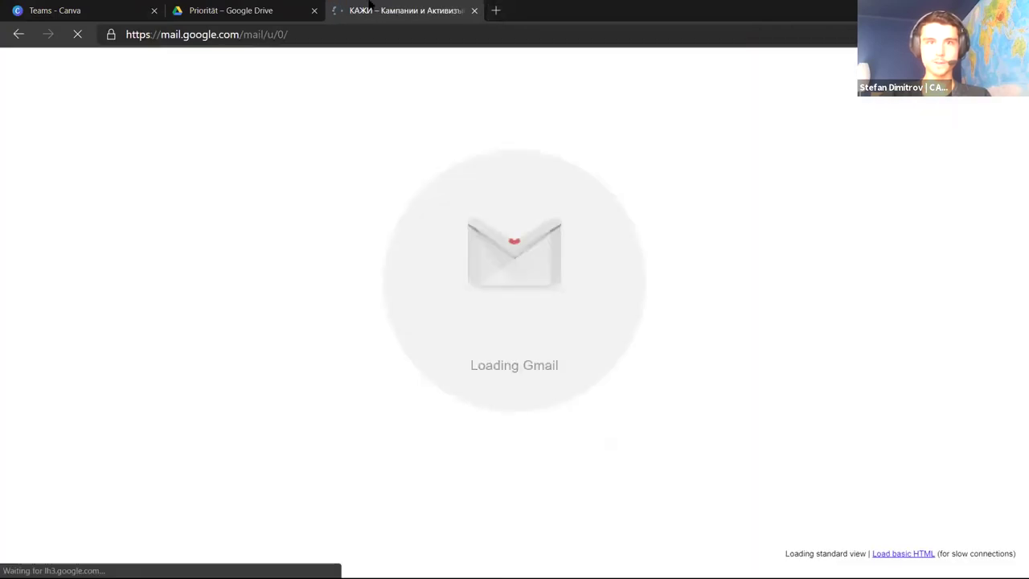
{"action": "left_click", "coordinate": [474, 10]}
{"action": "left_click", "coordinate": [274, 10]}
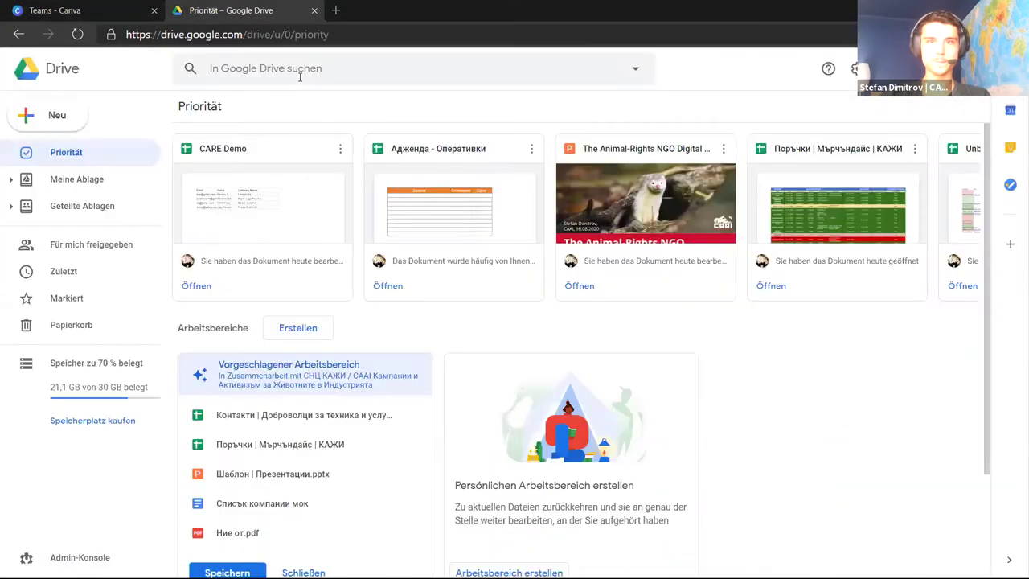
Open the Google account panel, highlight the caai.bg domain, and close the panel
{"action": "left_click", "coordinate": [1004, 68]}
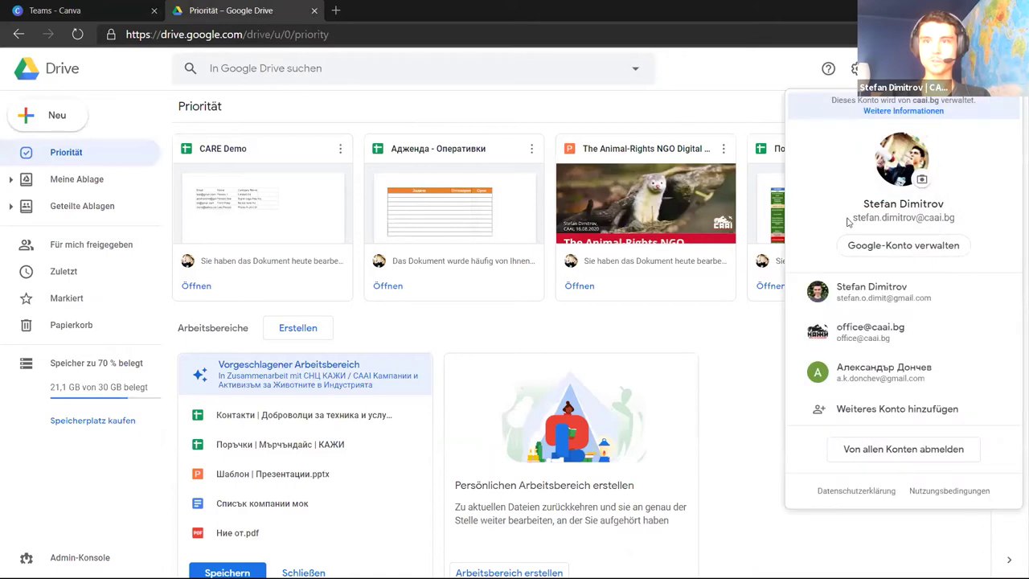
{"action": "left_click_drag", "start_coordinate": [968, 222], "coordinate": [910, 218]}
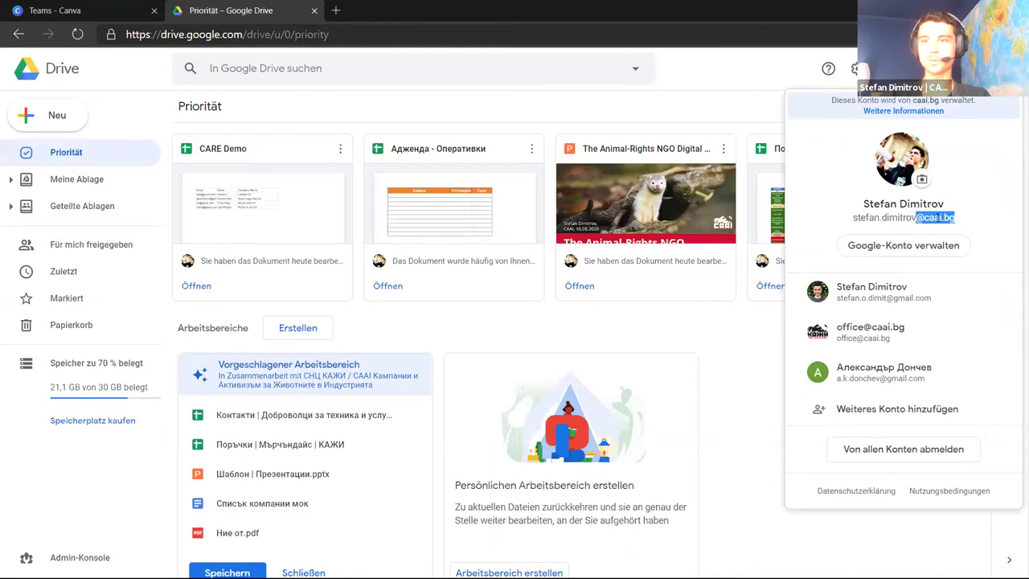
{"action": "left_click", "coordinate": [890, 220]}
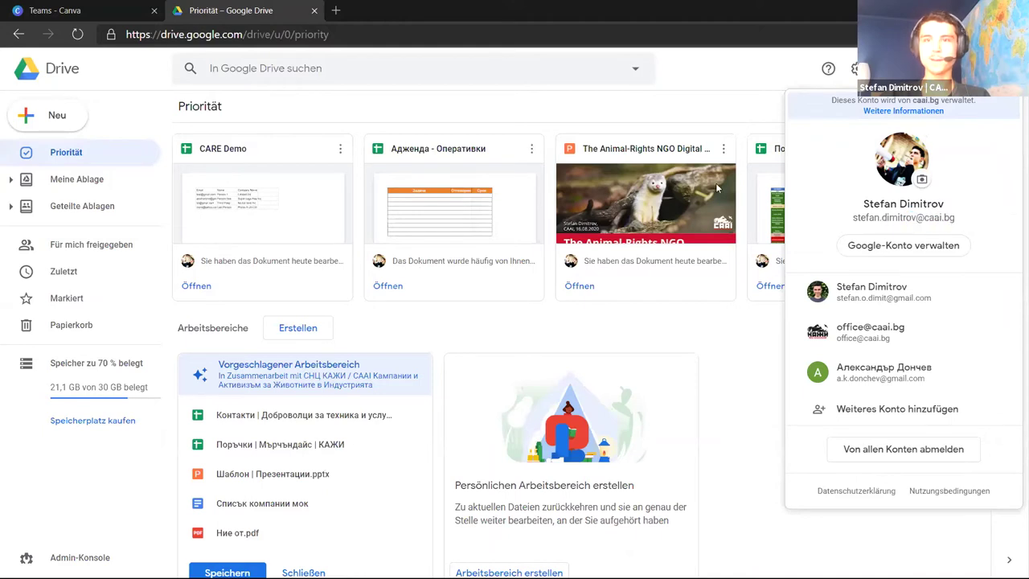
{"action": "left_click", "coordinate": [759, 85]}
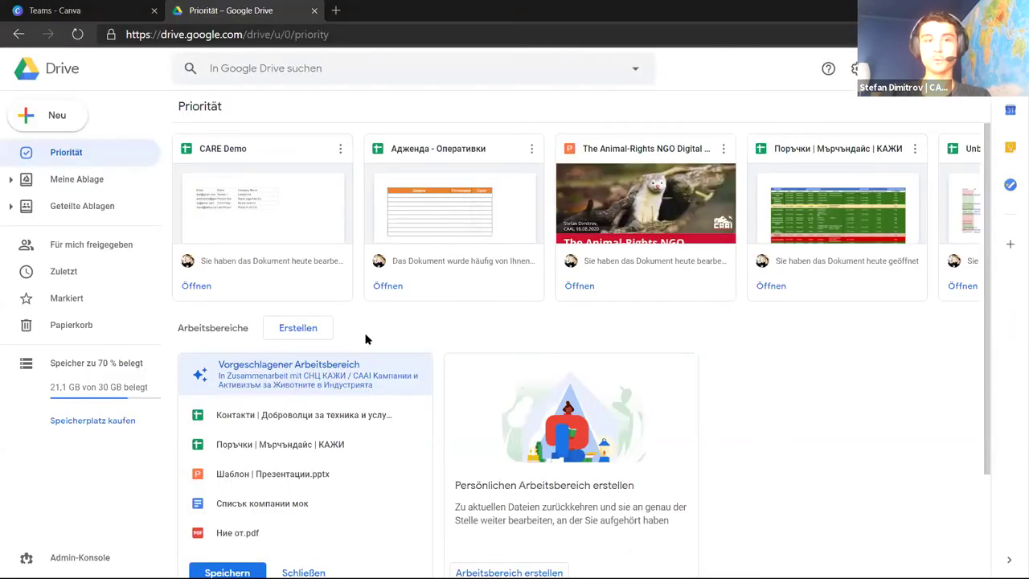
{"action": "left_click", "coordinate": [1004, 69]}
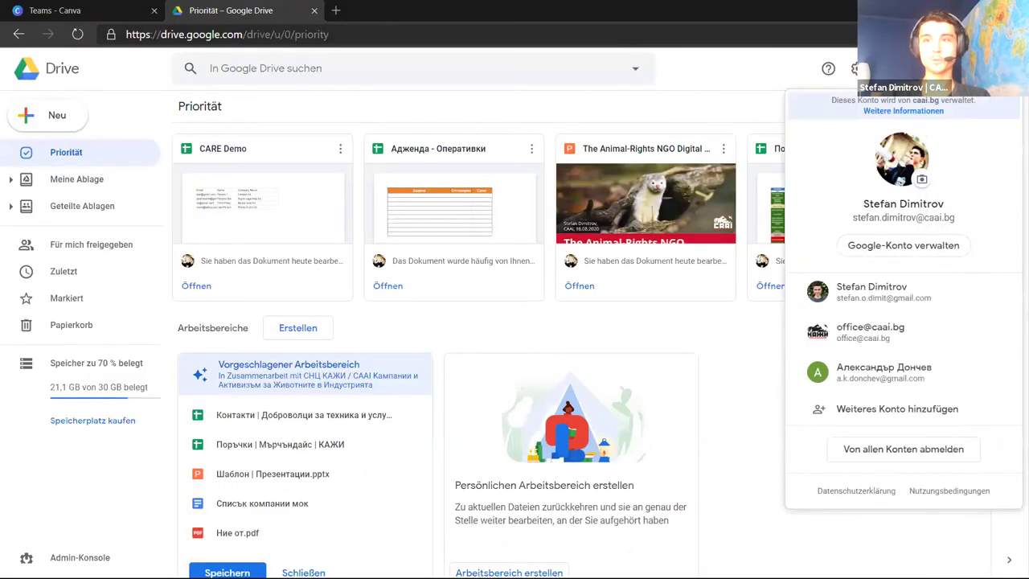
{"action": "left_click_drag", "start_coordinate": [955, 218], "coordinate": [916, 219]}
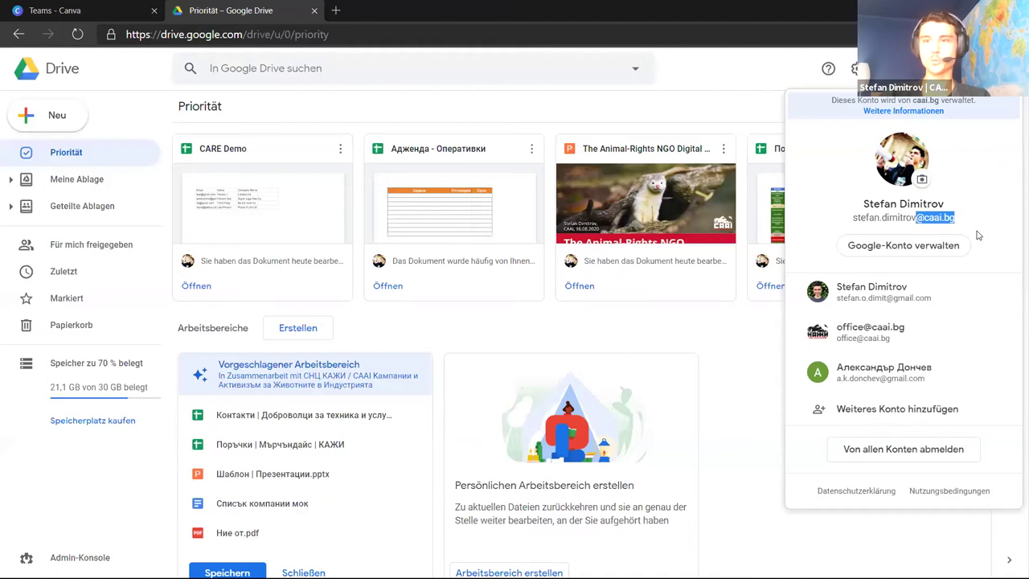
{"action": "left_click", "coordinate": [752, 70]}
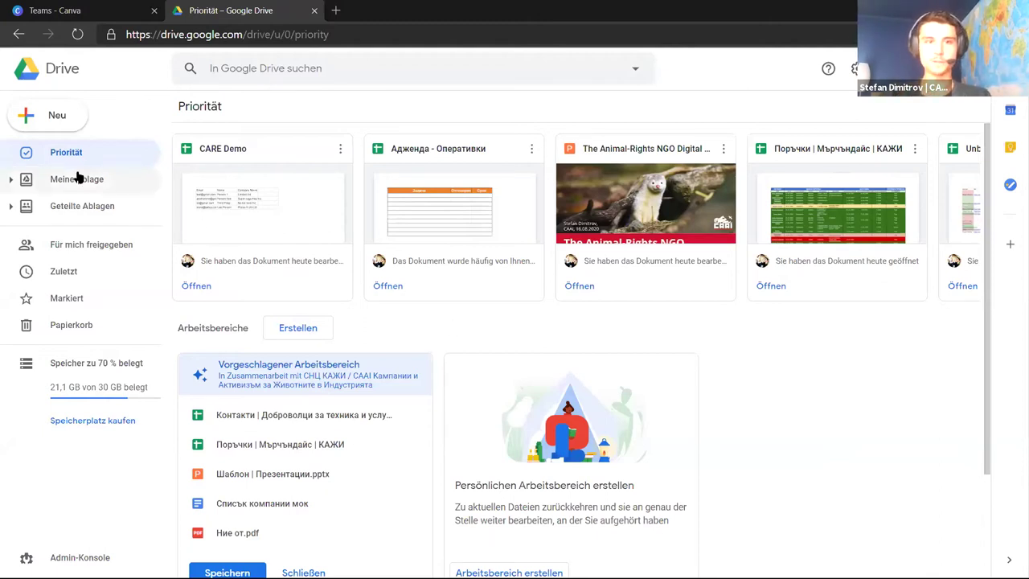
Browse Meine Ablage and open the Docs folder with its Articles, Letters and SoMe subfolders
{"action": "left_click", "coordinate": [135, 186]}
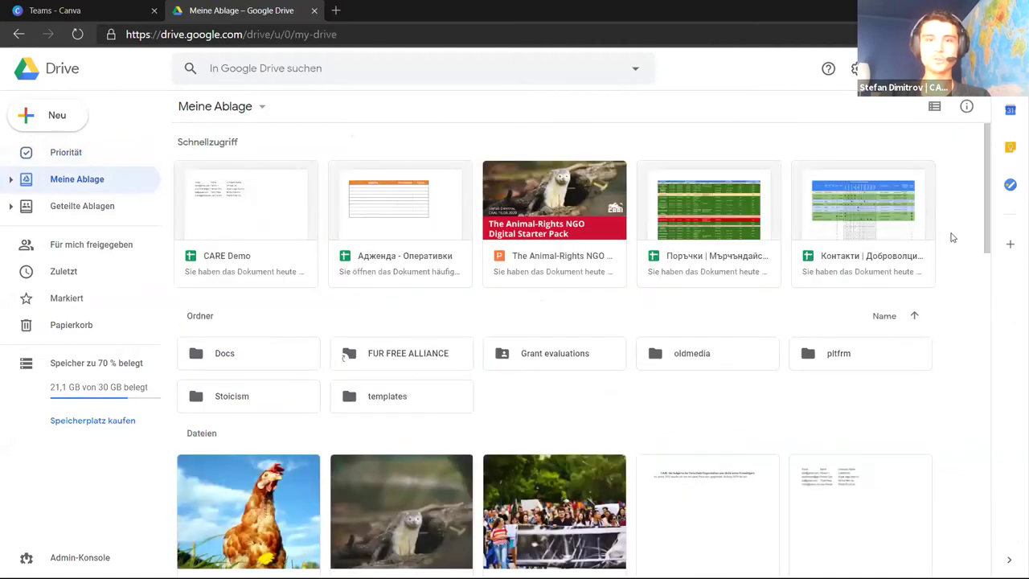
{"action": "scroll", "coordinate": [952, 237], "scroll_direction": "down", "scroll_amount": 2}
{"action": "scroll", "coordinate": [961, 159], "scroll_direction": "up", "scroll_amount": 2}
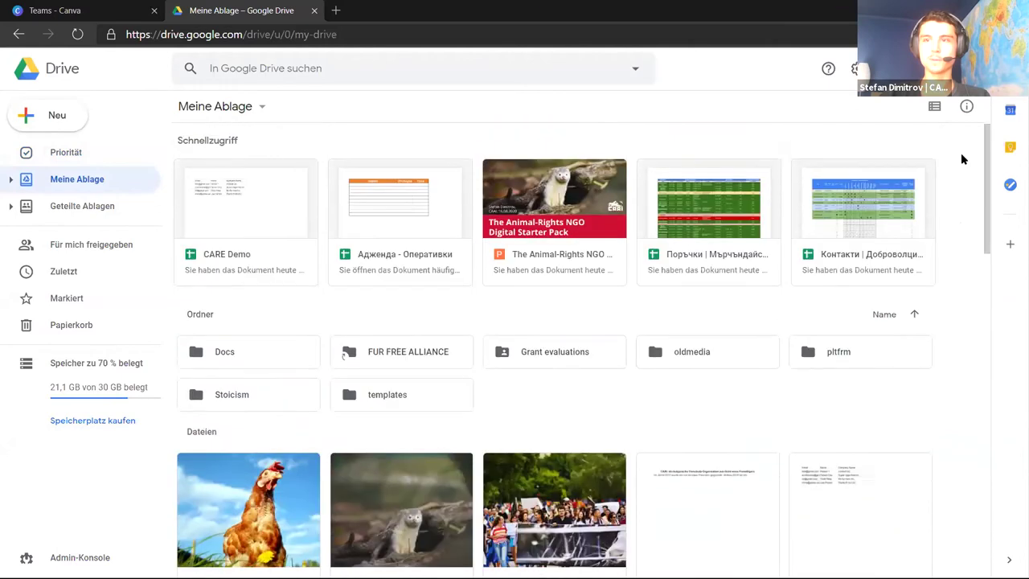
{"action": "scroll", "coordinate": [962, 158], "scroll_direction": "down", "scroll_amount": 2}
{"action": "scroll", "coordinate": [961, 157], "scroll_direction": "down", "scroll_amount": 1}
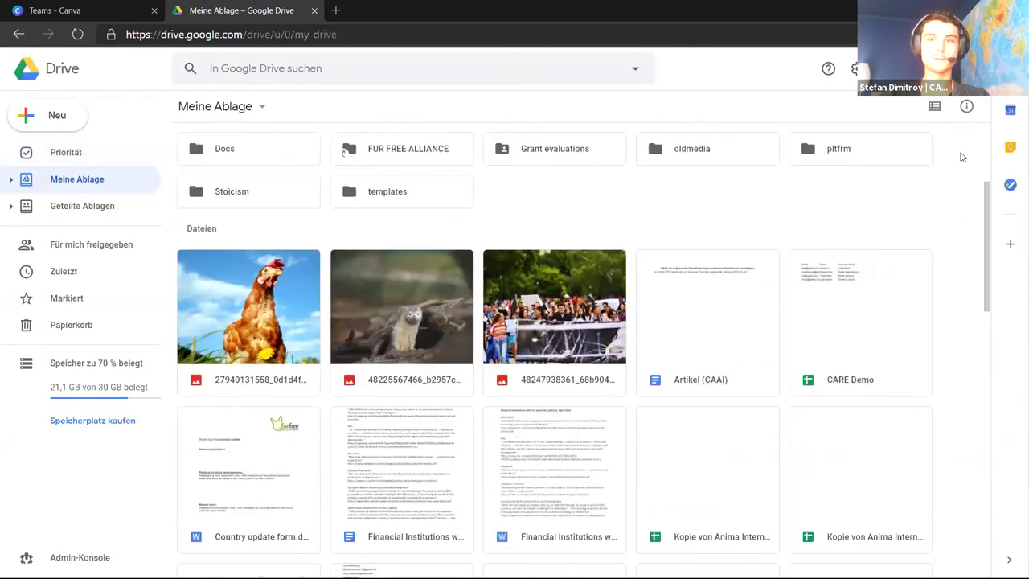
{"action": "scroll", "coordinate": [961, 156], "scroll_direction": "up", "scroll_amount": 3}
{"action": "scroll", "coordinate": [962, 157], "scroll_direction": "down", "scroll_amount": 2}
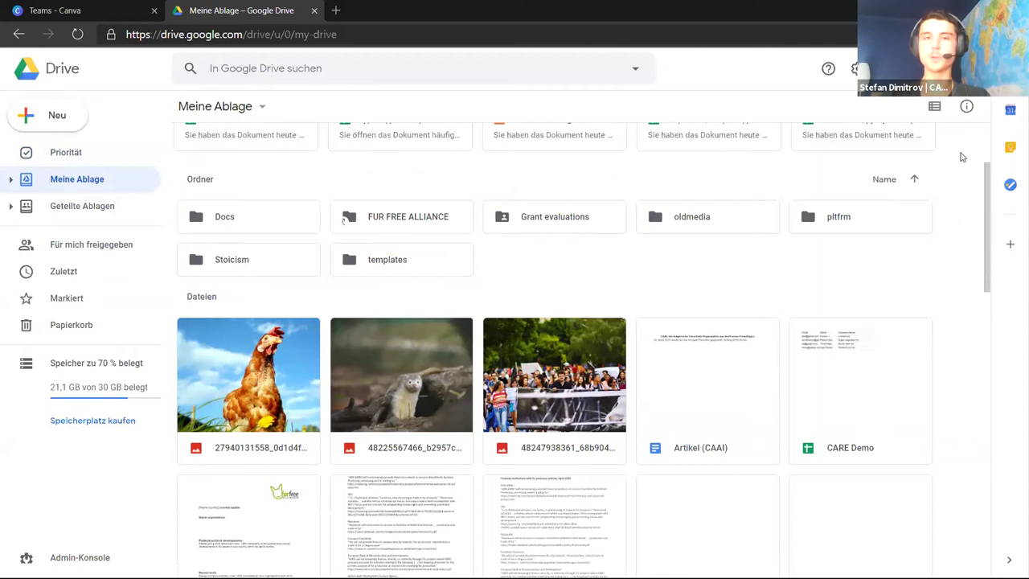
{"action": "double_click", "coordinate": [265, 219]}
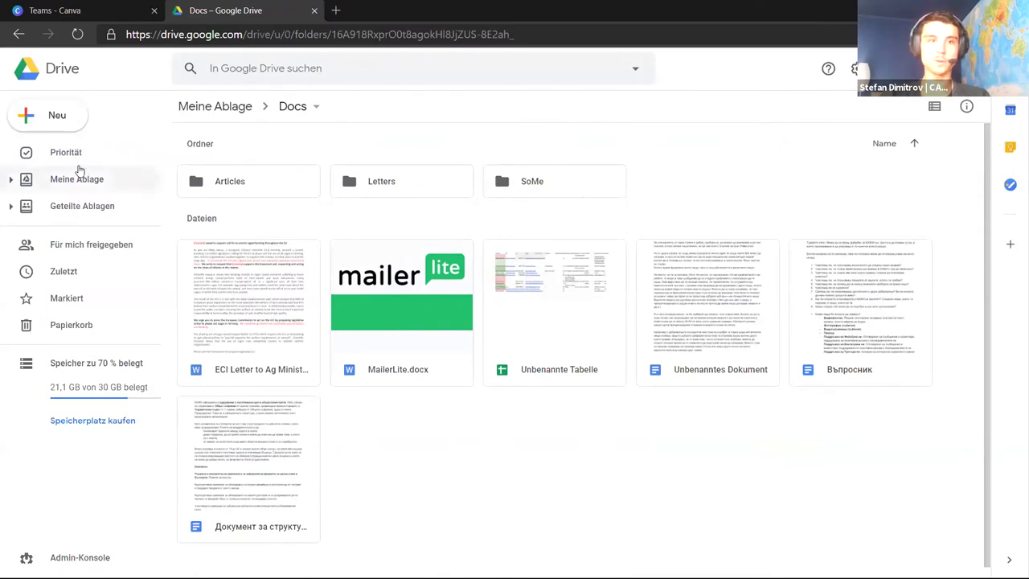
Dismiss the signed-in account notice and edit the BELEЖКИ notes in cells F5 and F3
{"action": "left_click", "coordinate": [79, 155]}
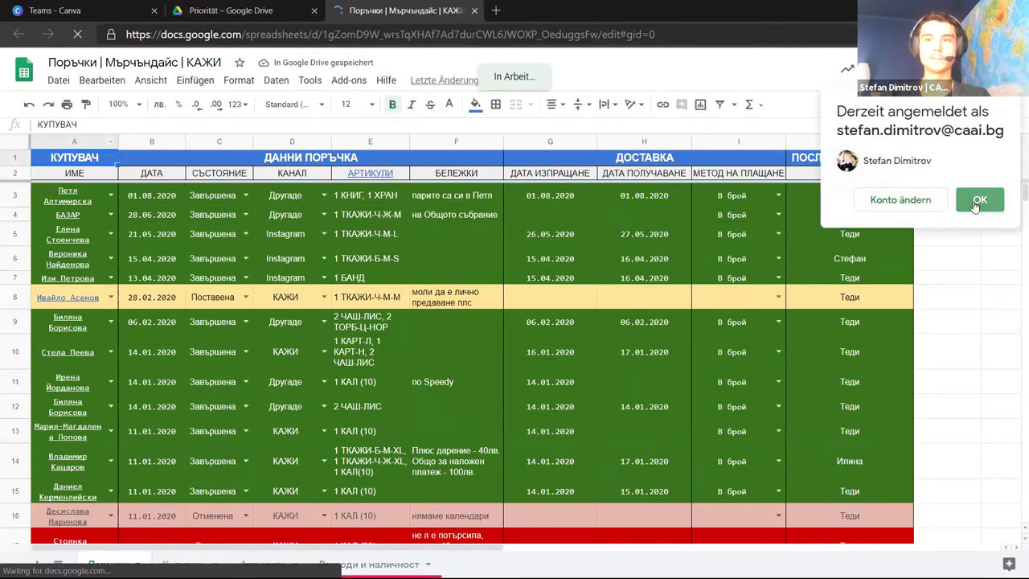
{"action": "left_click", "coordinate": [976, 201]}
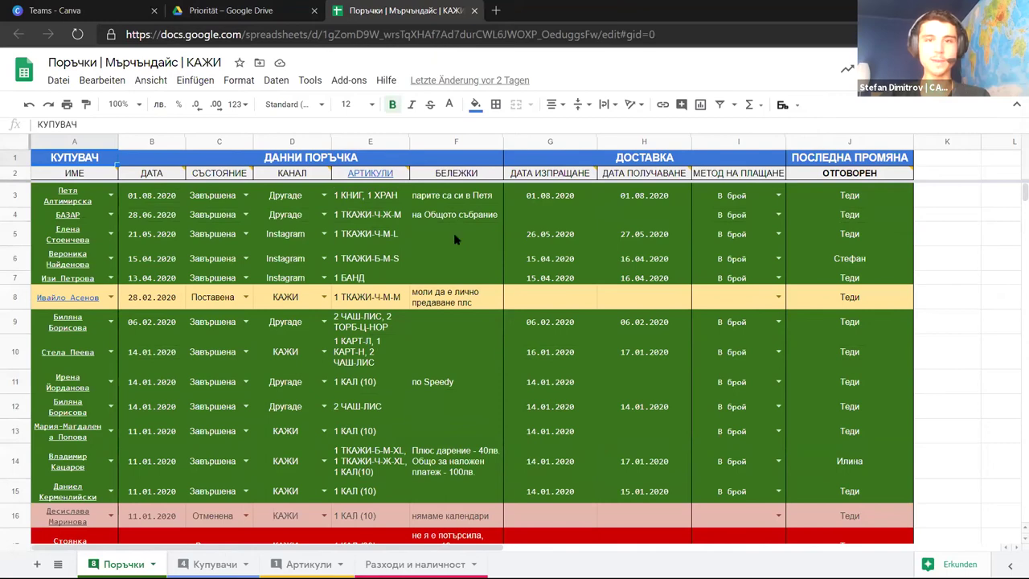
{"action": "double_click", "coordinate": [453, 234]}
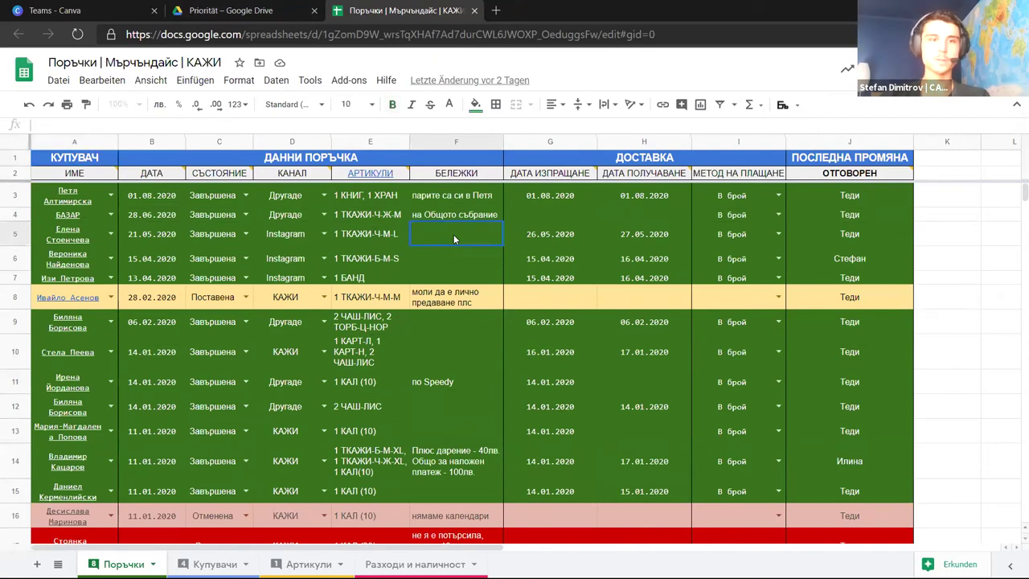
{"action": "double_click", "coordinate": [446, 194]}
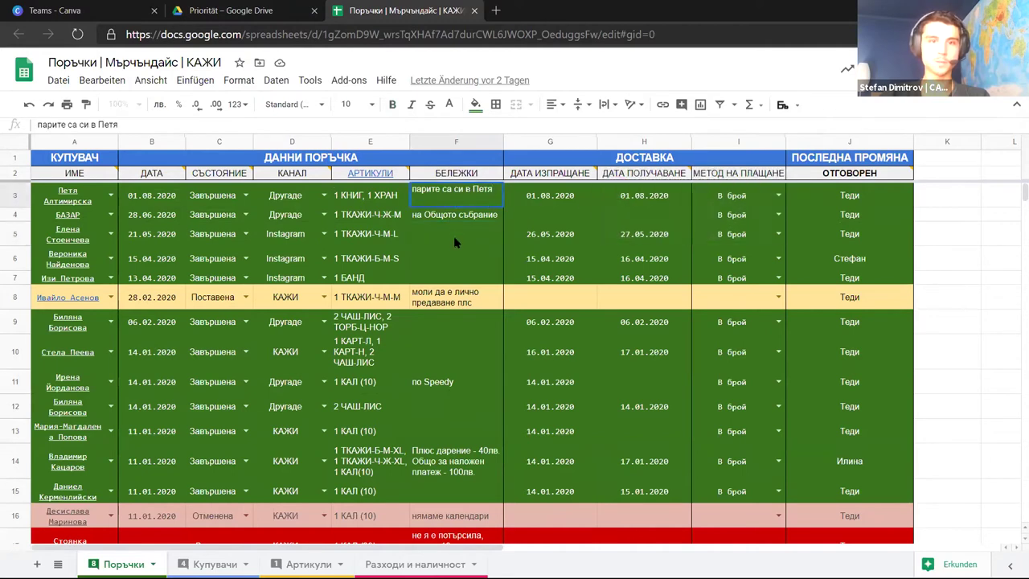
Select cells K5 and F5 in the order spreadsheet, ending on K5
{"action": "left_click", "coordinate": [952, 241]}
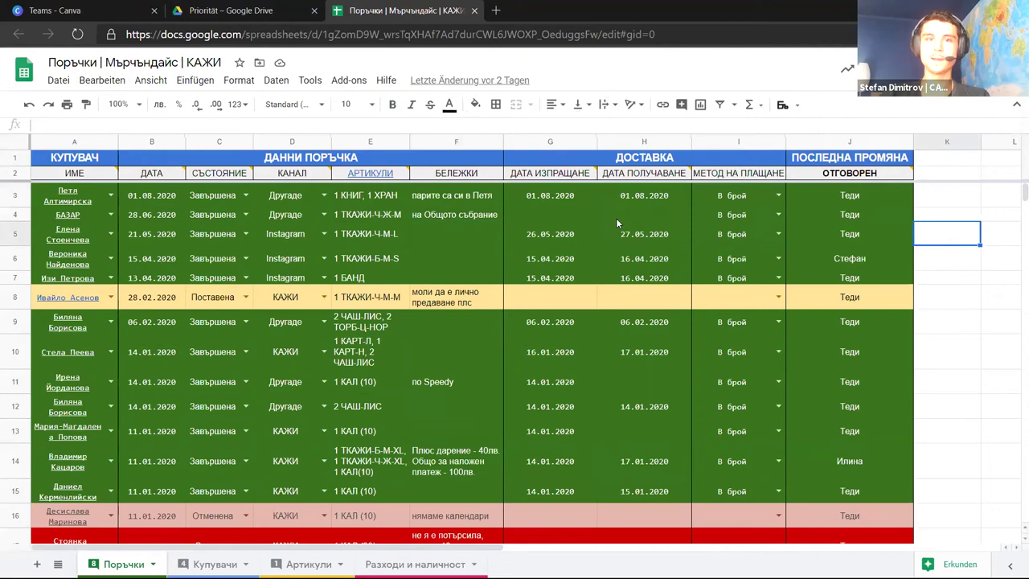
{"action": "left_click", "coordinate": [454, 240]}
{"action": "left_click", "coordinate": [456, 195]}
{"action": "left_click", "coordinate": [460, 227]}
{"action": "left_click", "coordinate": [946, 241]}
Return to Drive's Meine Ablage, browse its files, and close the Поръчки | Мърчъндайс | КАЖИ spreadsheet tab
{"action": "left_click", "coordinate": [299, 10]}
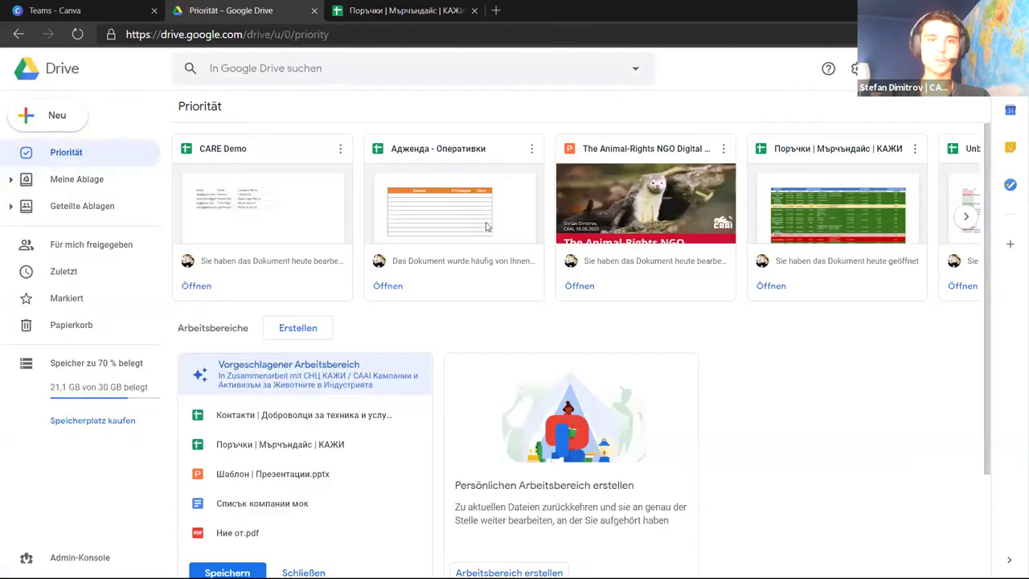
{"action": "left_click", "coordinate": [94, 182]}
{"action": "scroll", "coordinate": [581, 331], "scroll_direction": "down", "scroll_amount": 5}
{"action": "left_click", "coordinate": [418, 327]}
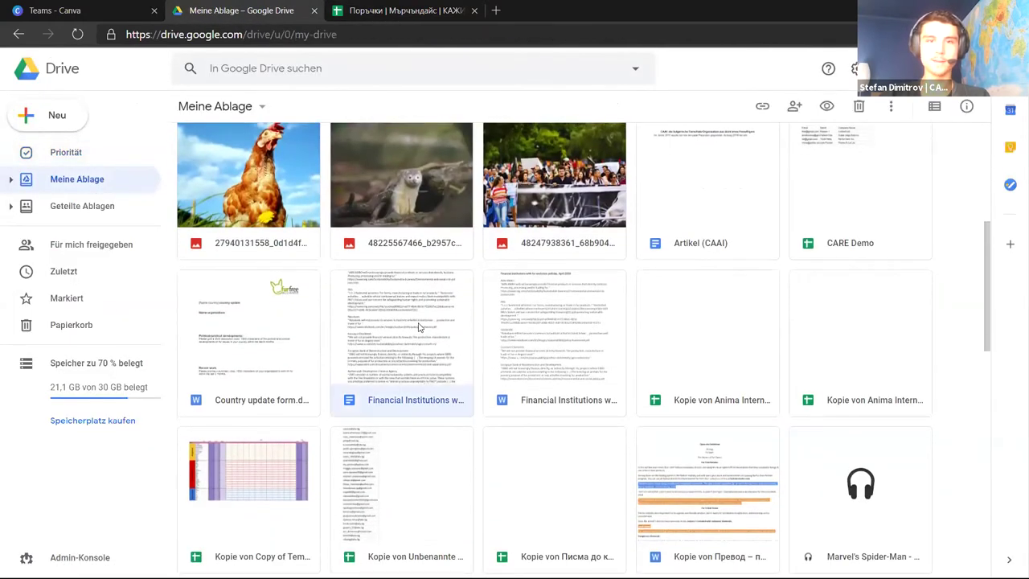
{"action": "scroll", "coordinate": [418, 327], "scroll_direction": "up", "scroll_amount": 5}
{"action": "left_click", "coordinate": [488, 349]}
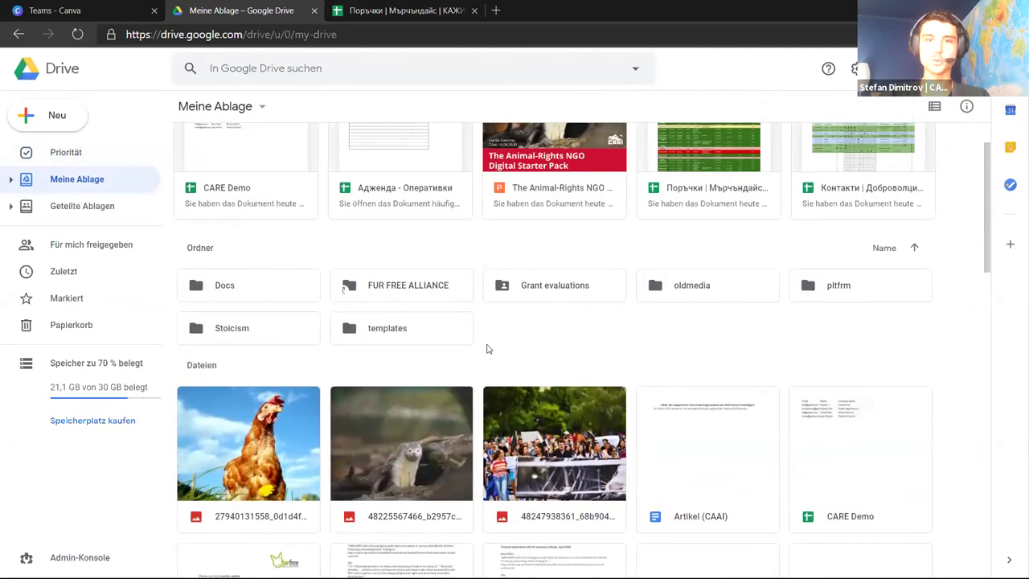
{"action": "left_click", "coordinate": [393, 10]}
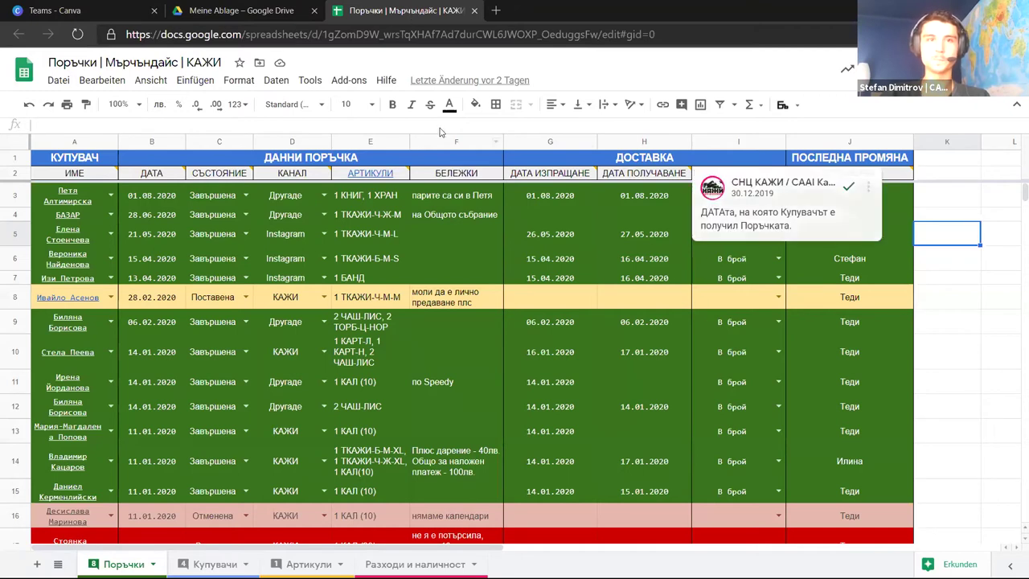
{"action": "middle_click", "coordinate": [392, 9]}
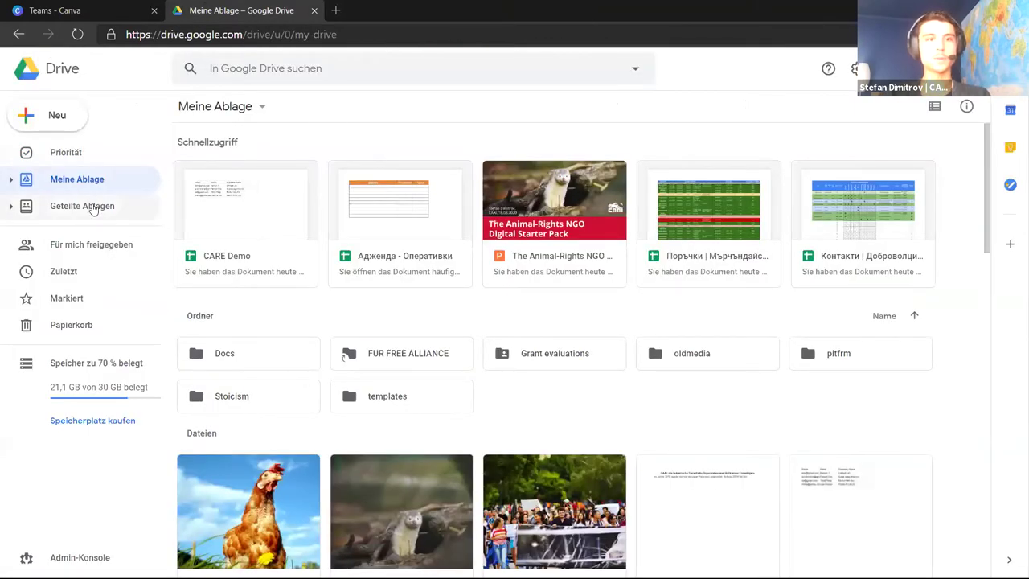
Show Geteilte Ablagen, listing eight shared drives including AI Video, OWA | Balkans and КАЖИ – Общ
{"action": "left_click", "coordinate": [92, 209]}
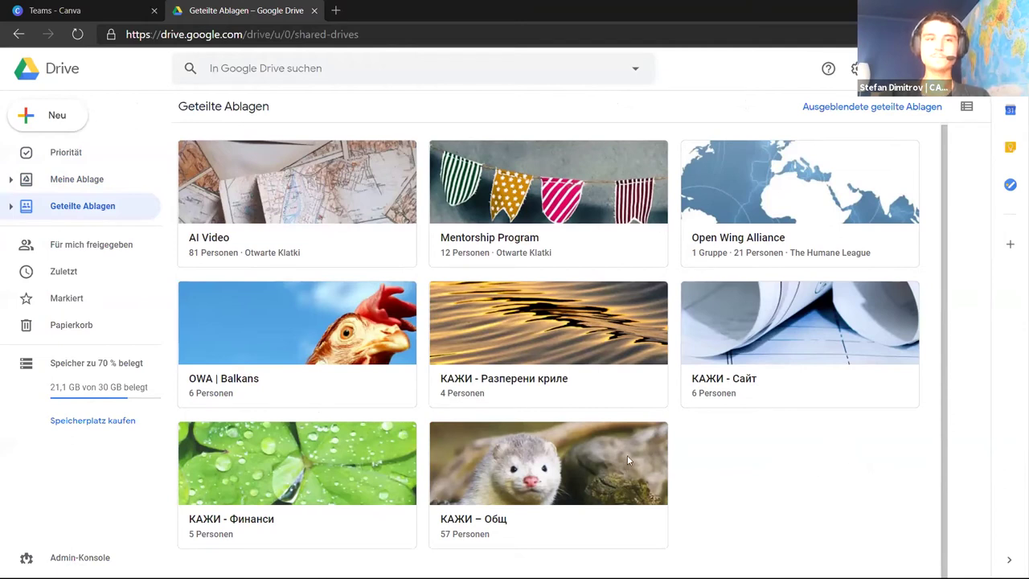
{"action": "left_click", "coordinate": [104, 185]}
{"action": "left_click", "coordinate": [102, 207]}
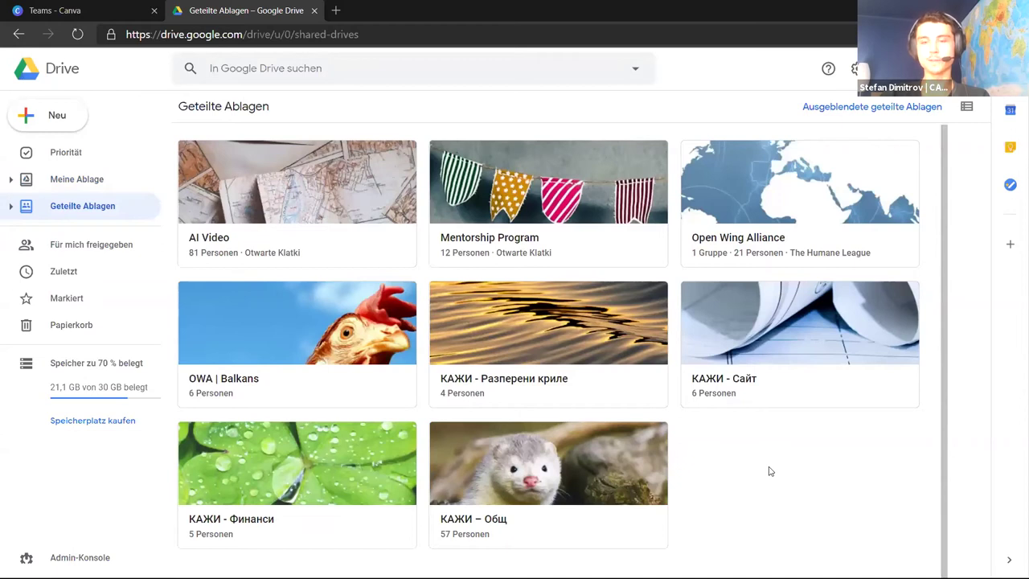
Open the КАЖИ – Общ shared drive and scroll through its contents
{"action": "left_click", "coordinate": [606, 462]}
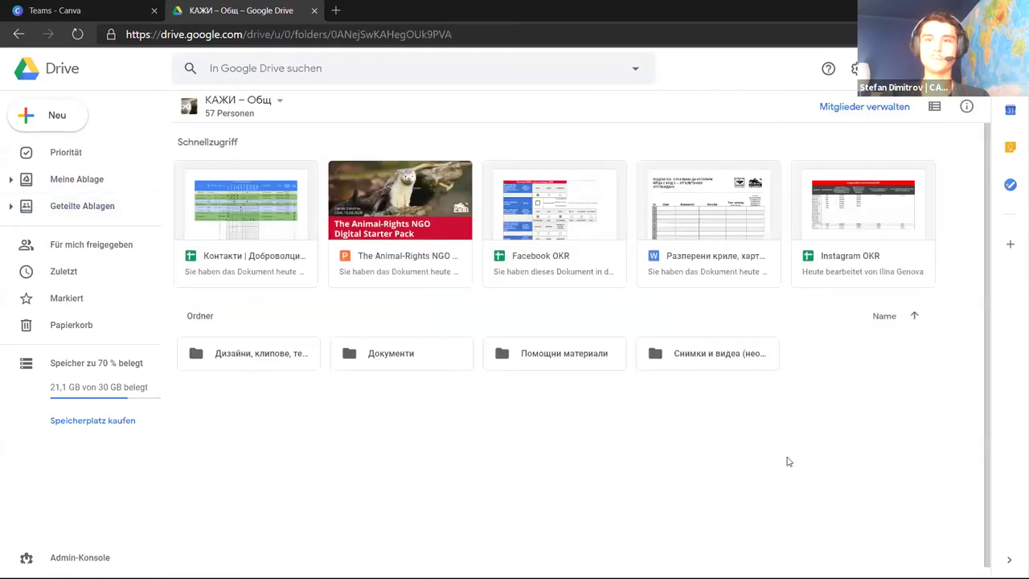
{"action": "scroll", "coordinate": [816, 460], "scroll_direction": "down", "scroll_amount": 1}
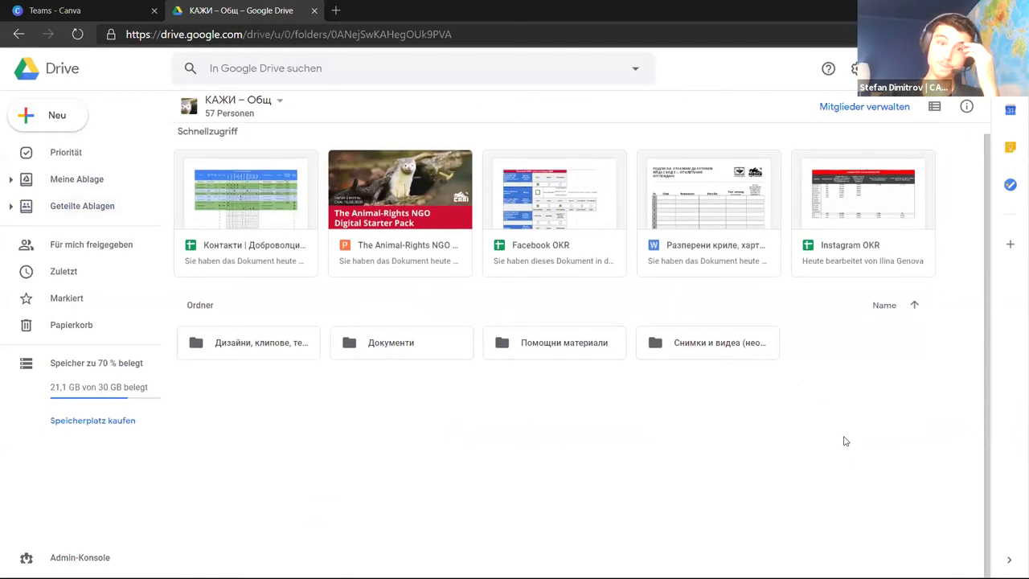
{"action": "scroll", "coordinate": [845, 440], "scroll_direction": "up", "scroll_amount": 1}
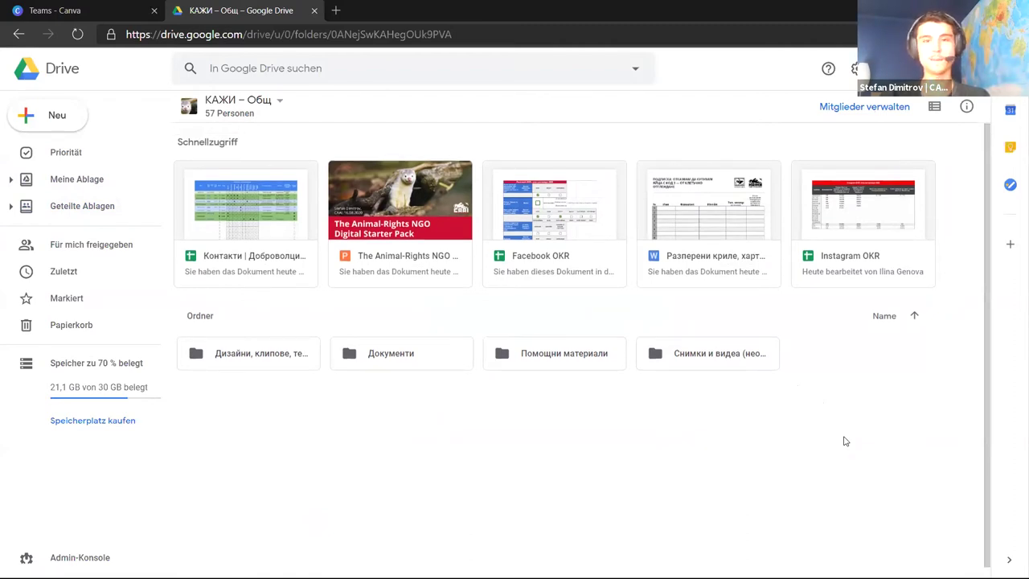
{"action": "scroll", "coordinate": [845, 440], "scroll_direction": "down", "scroll_amount": 1}
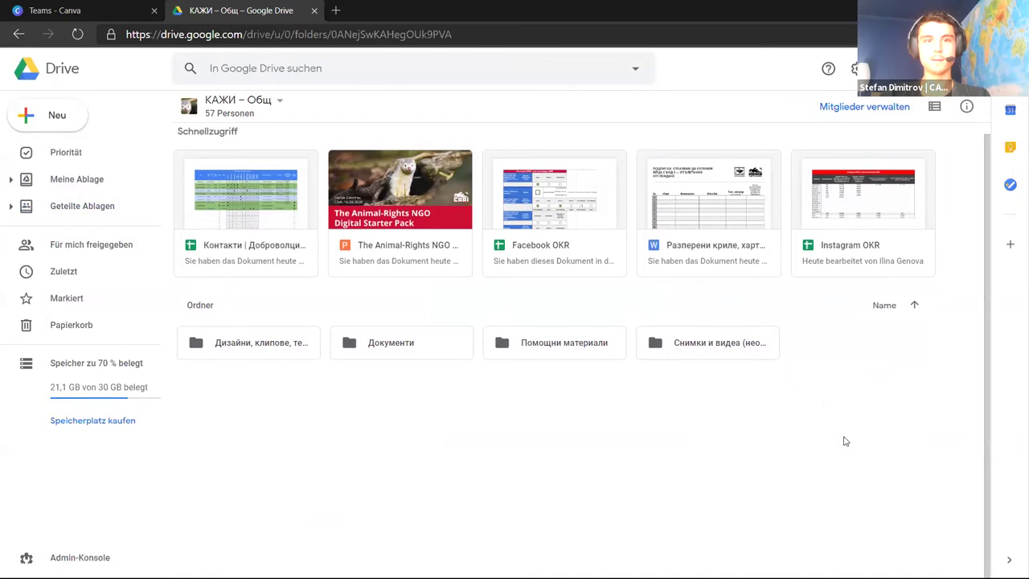
Select the Docs folder in Meine Ablage and bring up its Get link sharing dialog
{"action": "left_click", "coordinate": [256, 351]}
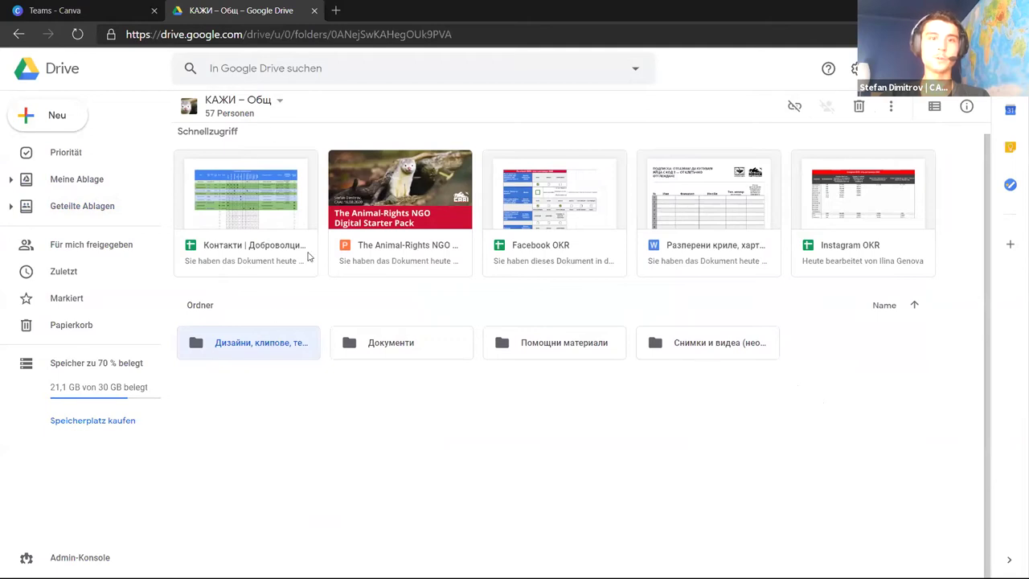
{"action": "key", "text": "Escape"}
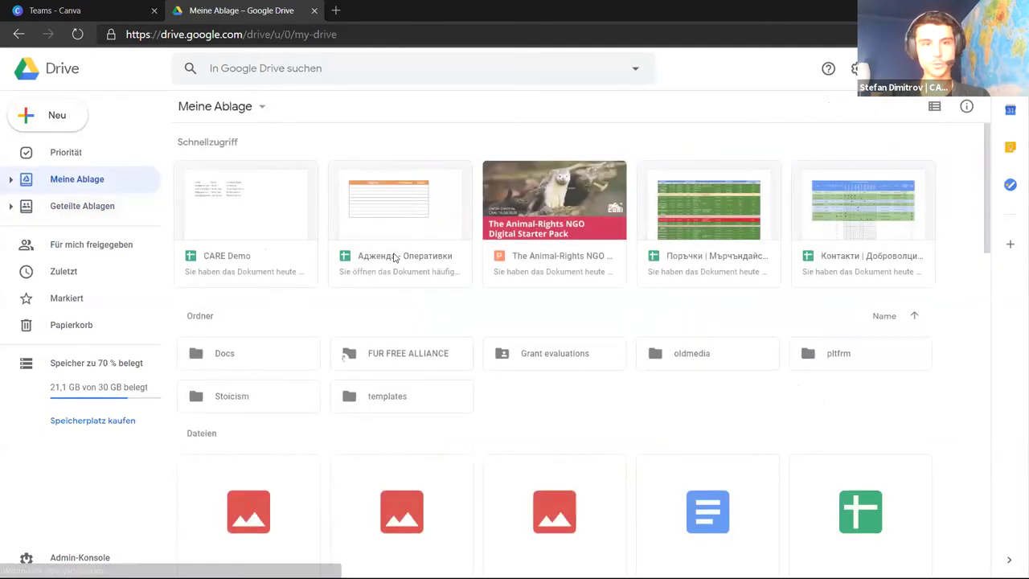
{"action": "left_click", "coordinate": [274, 354]}
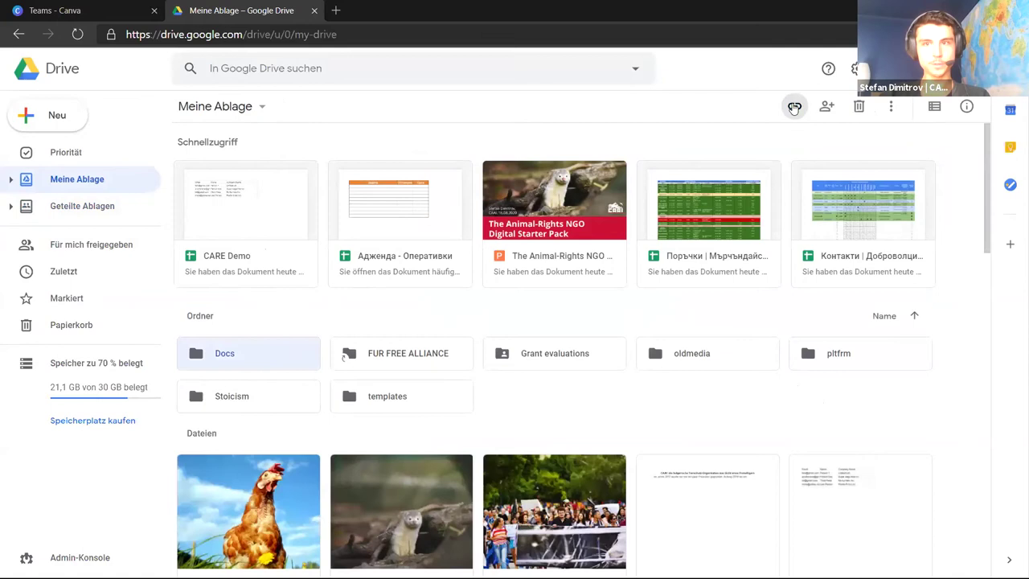
{"action": "left_click", "coordinate": [794, 106]}
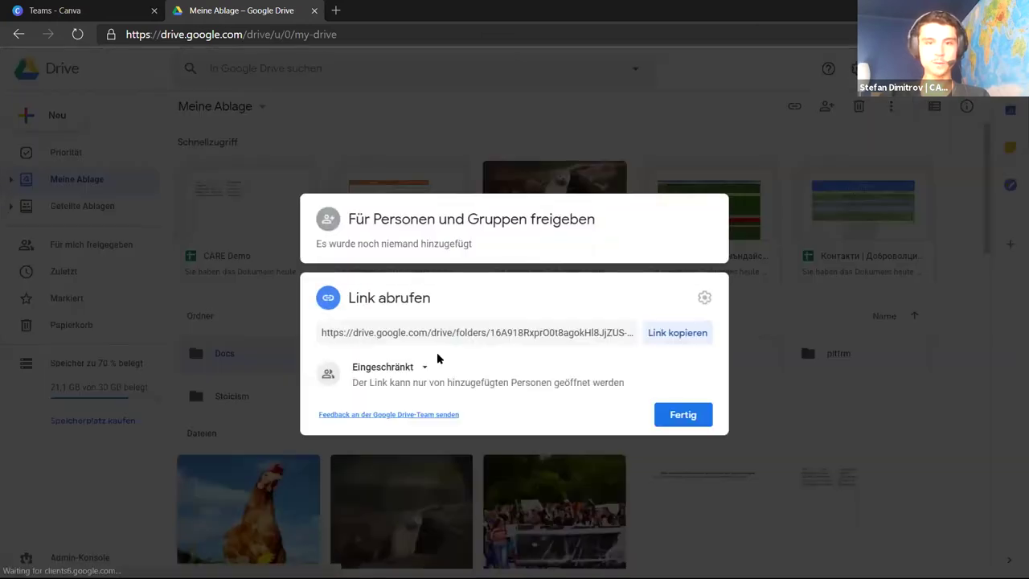
Set the Docs folder's General access to 'Anyone with the link' and copy the link
{"action": "left_click", "coordinate": [395, 368]}
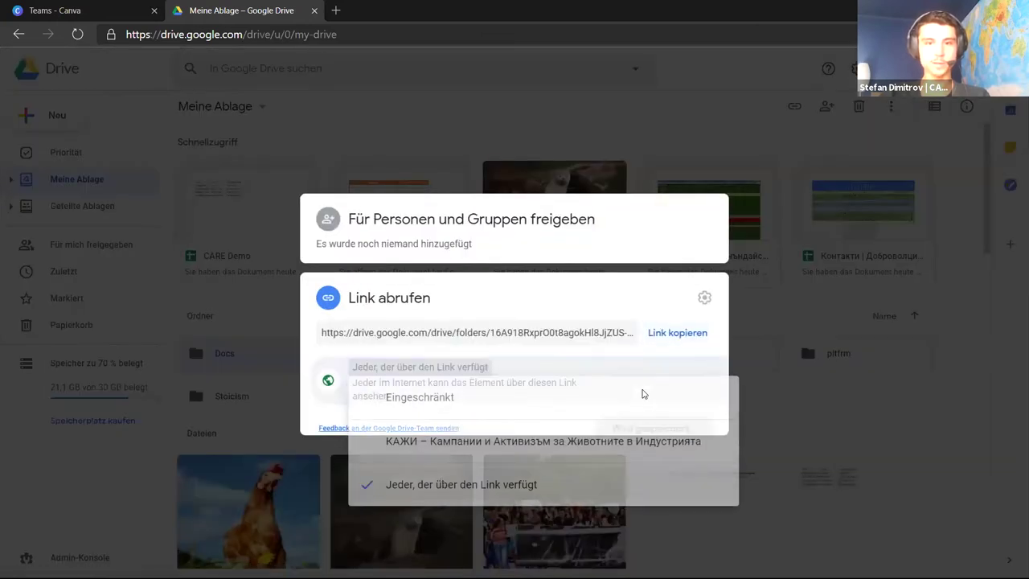
{"action": "left_click", "coordinate": [434, 480]}
{"action": "left_click", "coordinate": [687, 335]}
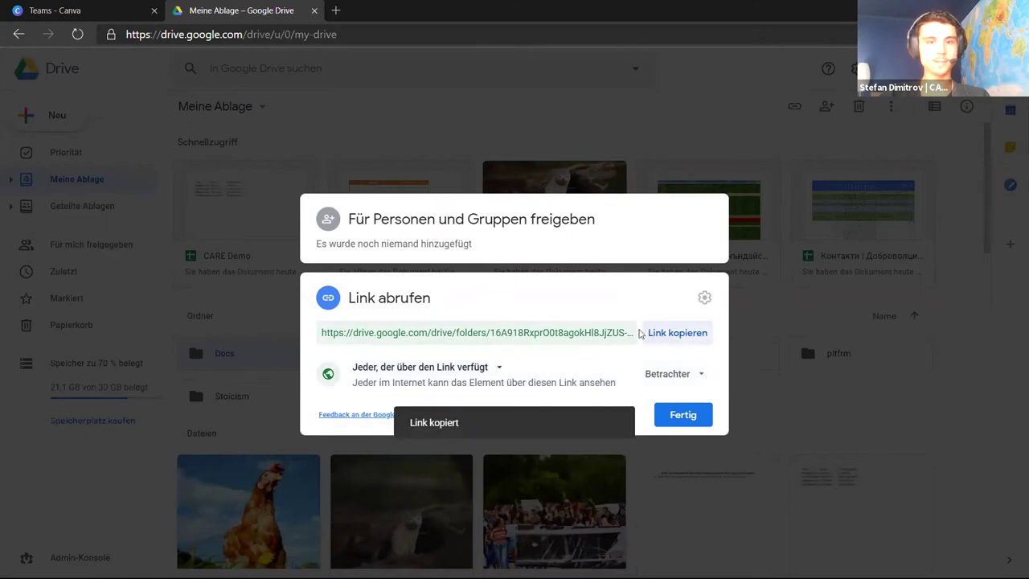
Close the sharing dialog and open the КАЖИ – Общ shared drive from Shared drives
{"action": "left_click", "coordinate": [675, 418]}
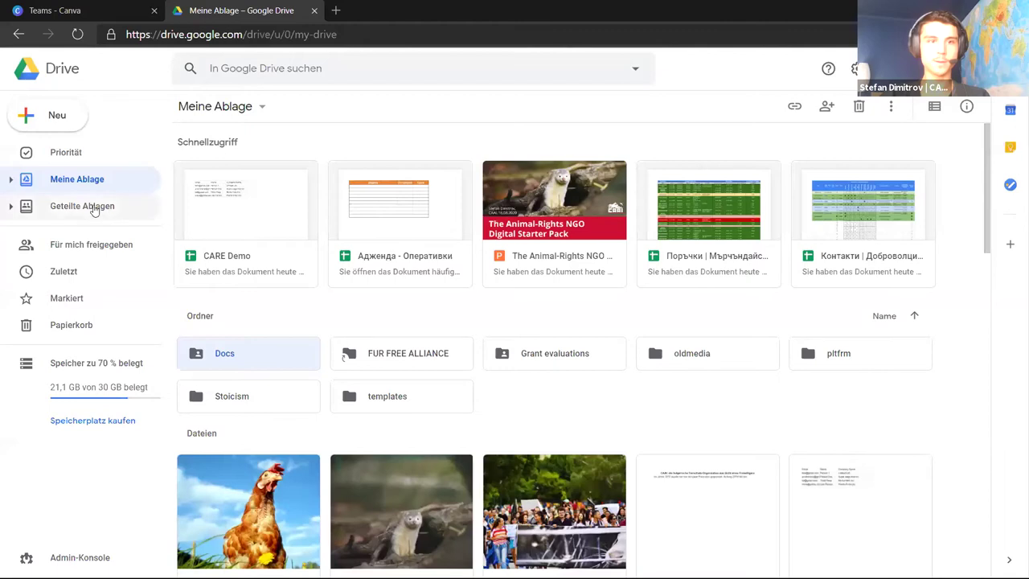
{"action": "left_click", "coordinate": [119, 209]}
{"action": "double_click", "coordinate": [515, 434]}
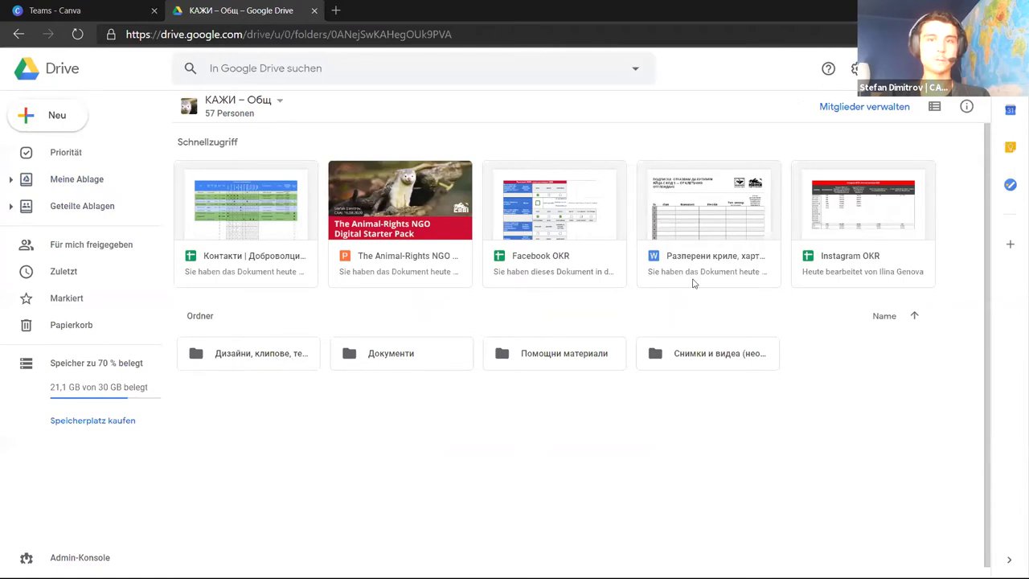
Copy the share link for the Дизайни, клипове, текстове folder
{"action": "left_click", "coordinate": [273, 354]}
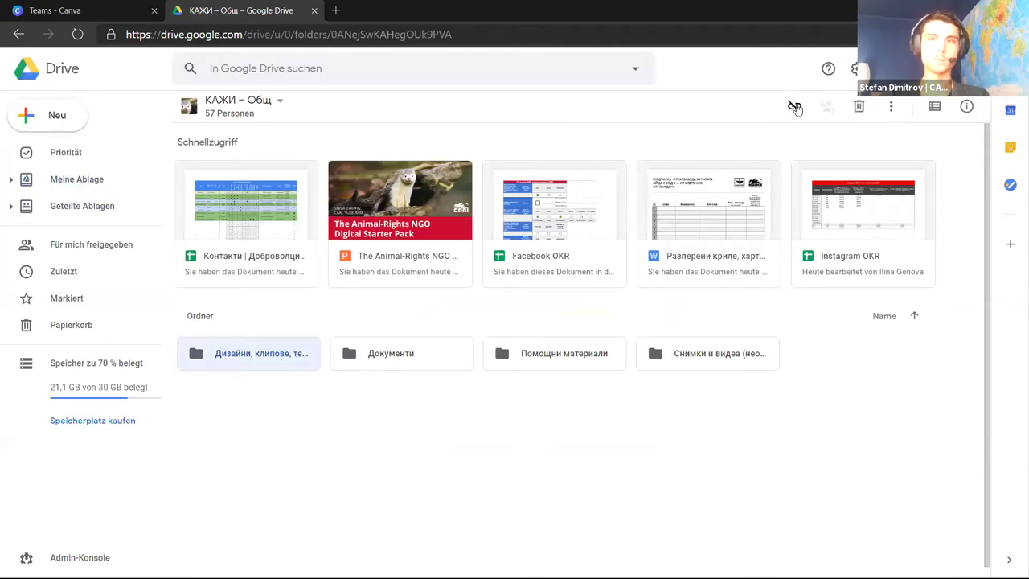
{"action": "left_click", "coordinate": [794, 106]}
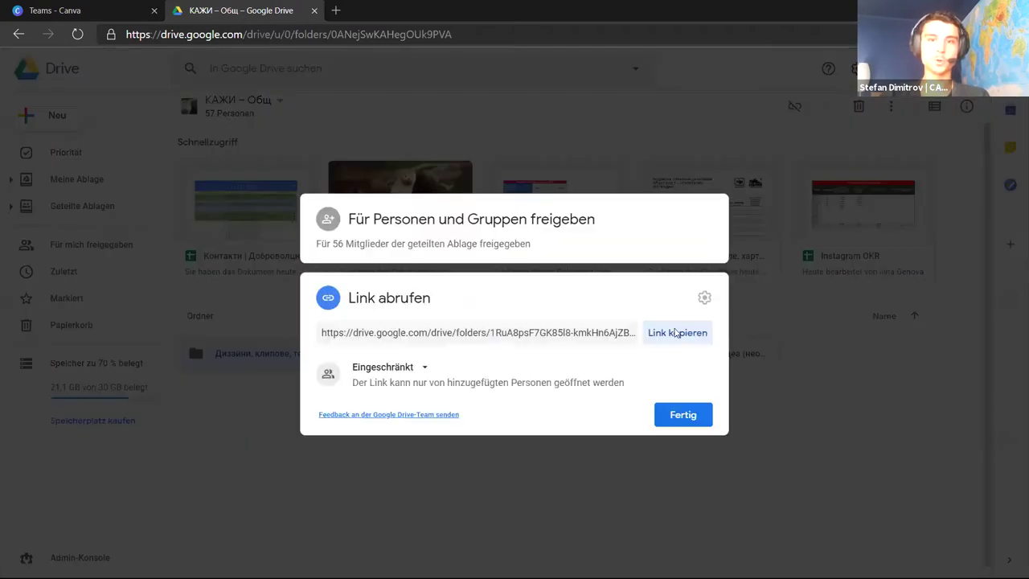
{"action": "left_click", "coordinate": [699, 338]}
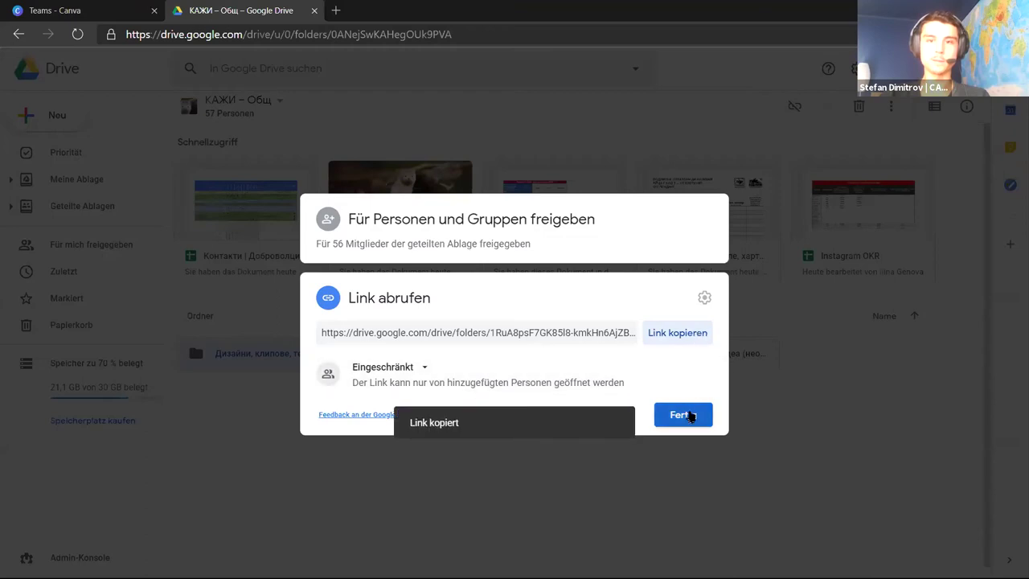
Close the link dialog, look inside the folder, and return to the КАЖИ – Общ drive
{"action": "left_click", "coordinate": [683, 415]}
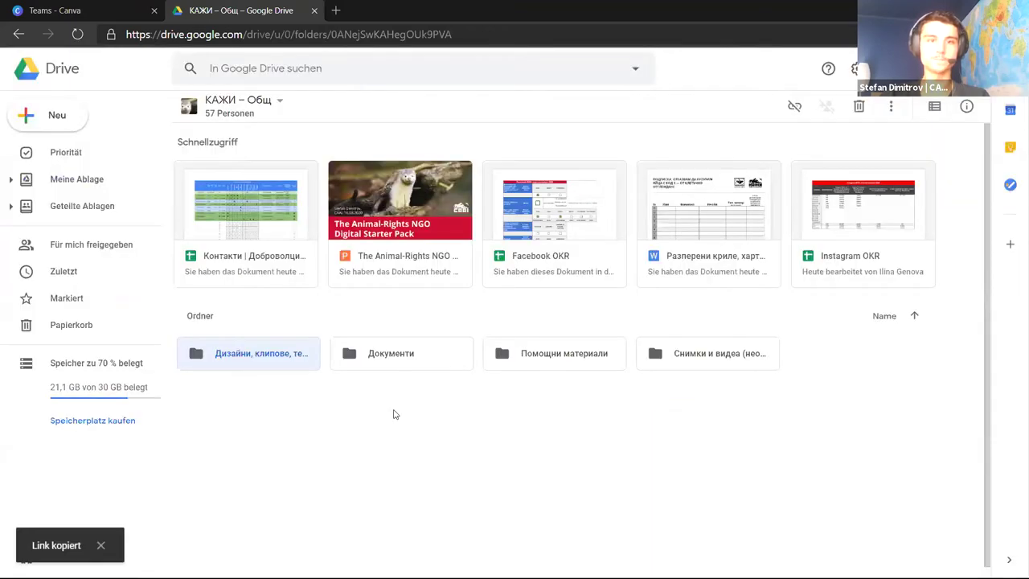
{"action": "double_click", "coordinate": [281, 359]}
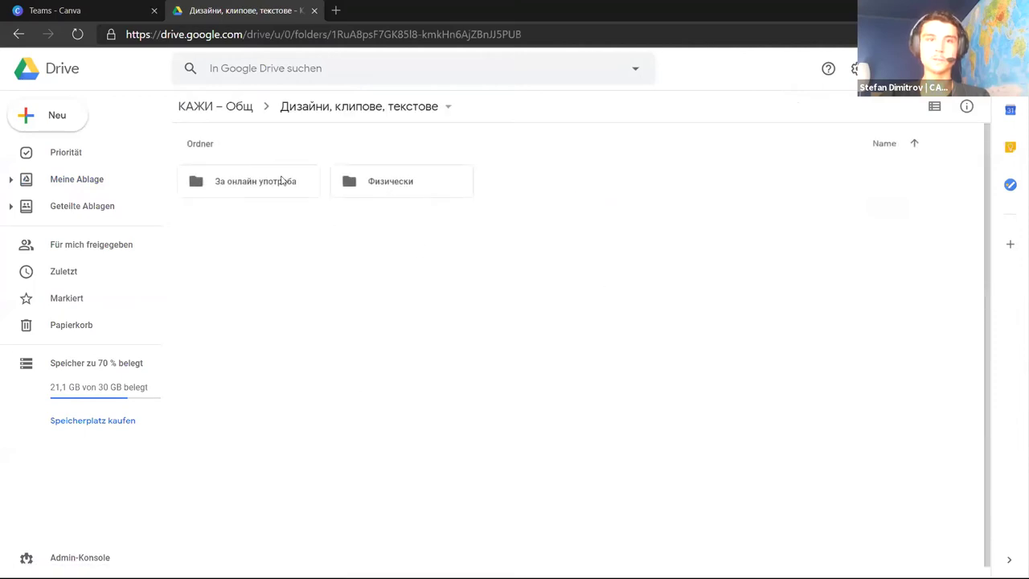
{"action": "left_click", "coordinate": [222, 113]}
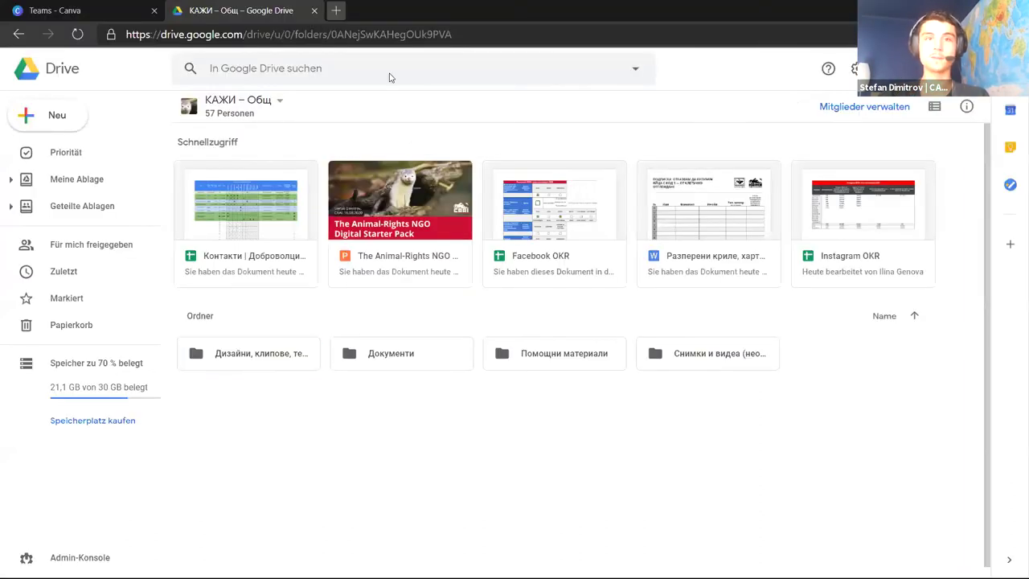
Search Ecosia for 'google ads grants', then close the results tab and the Google Drive tab
{"action": "left_click", "coordinate": [335, 10]}
{"action": "type", "text": "google ads gr"}
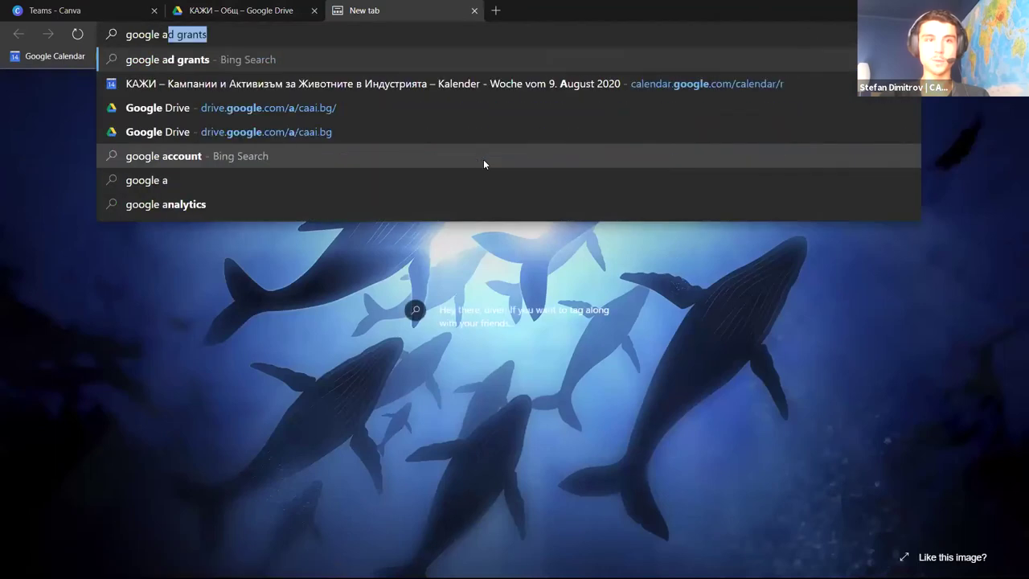
{"action": "type", "text": "ants"}
{"action": "key", "text": "Return"}
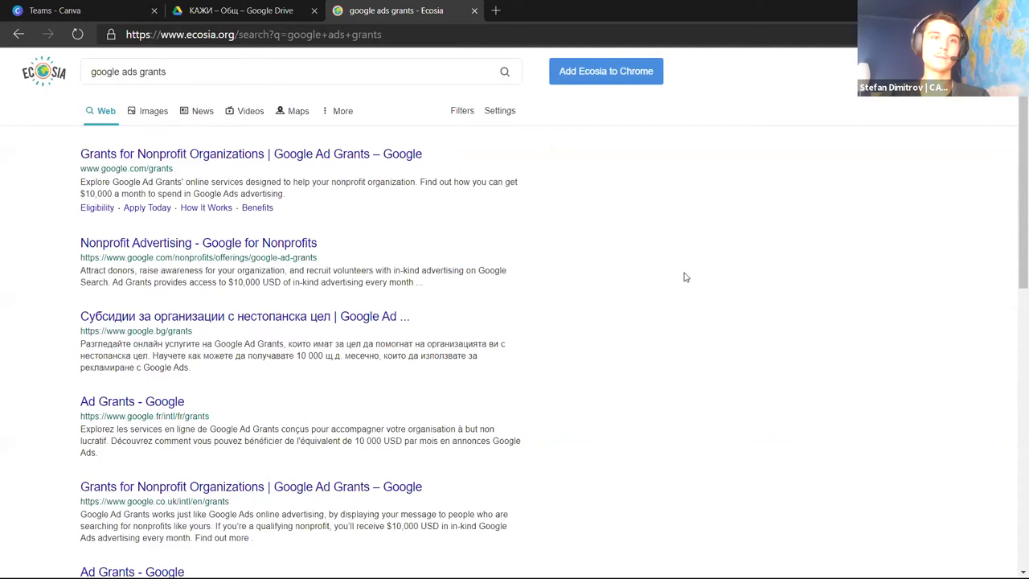
{"action": "key", "text": "ctrl+w"}
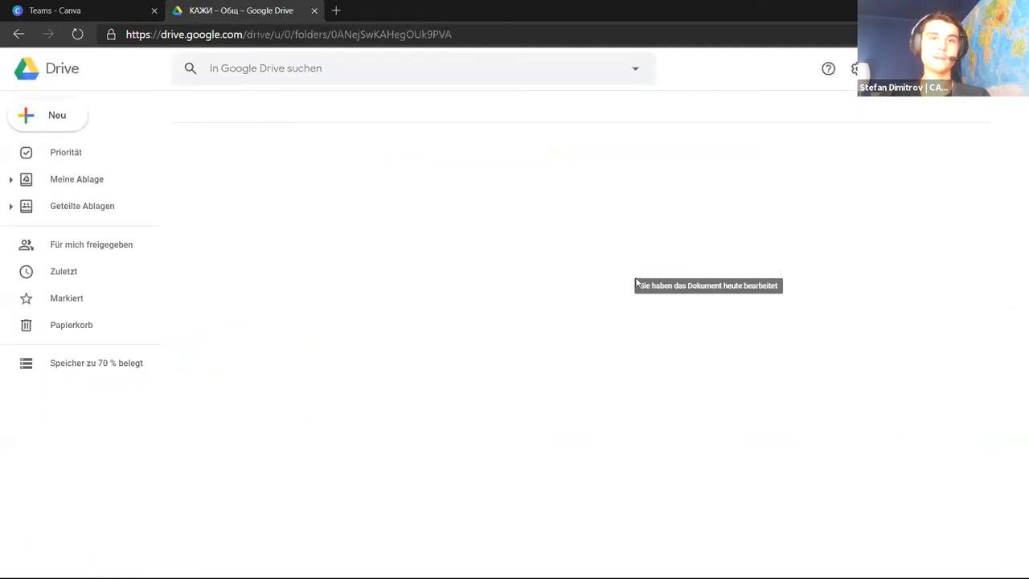
{"action": "key", "text": "ctrl+w"}
Alt+Tab to the Slides diagram linking Petition Platform, Signature Database and Newsletter Platform
{"action": "key", "text": "alt+Tab"}
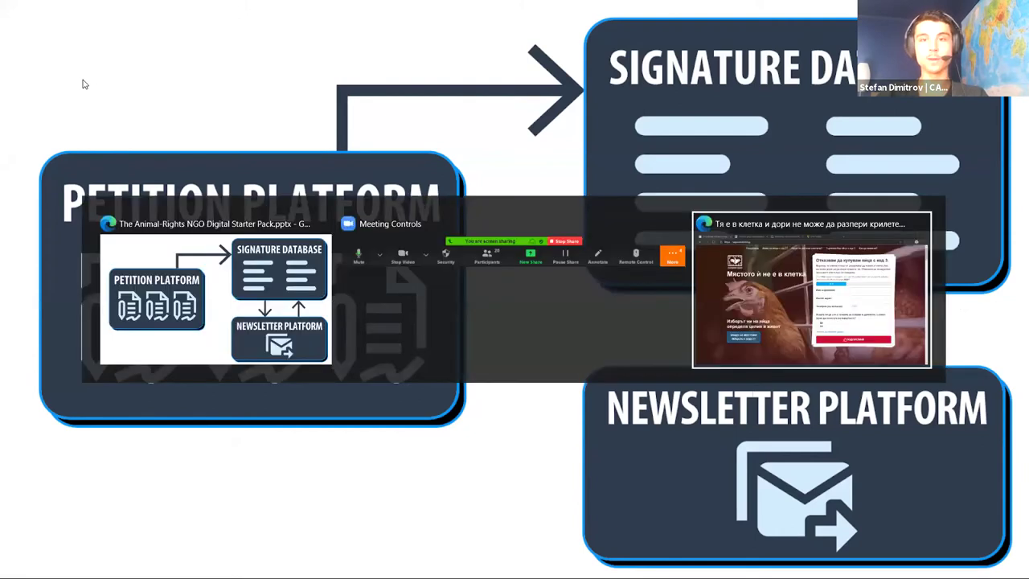
Scroll through the furfree.caai.bg petition page and back up
{"action": "scroll", "coordinate": [82, 141], "scroll_direction": "down", "scroll_amount": 12}
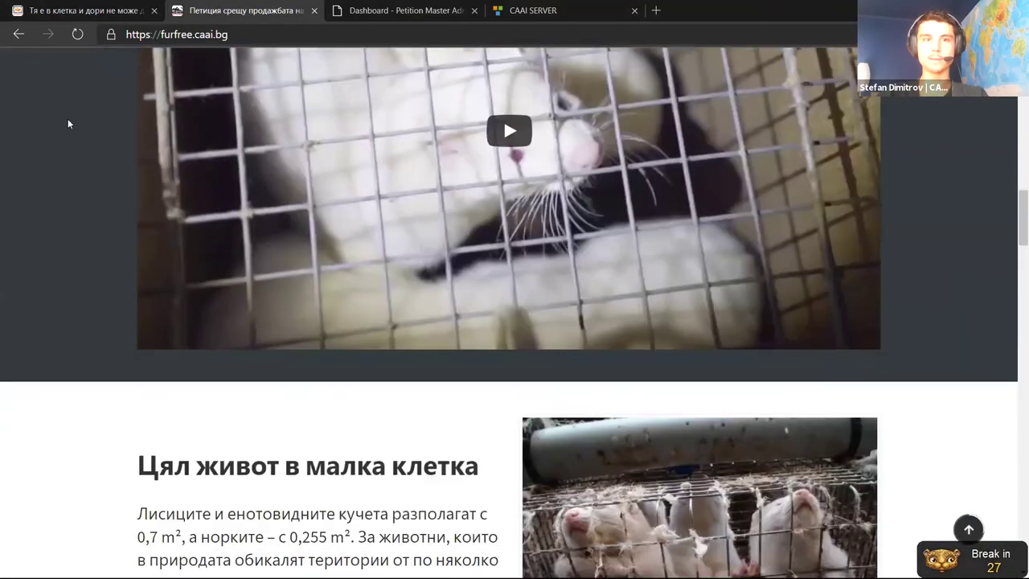
{"action": "scroll", "coordinate": [73, 135], "scroll_direction": "down", "scroll_amount": 20}
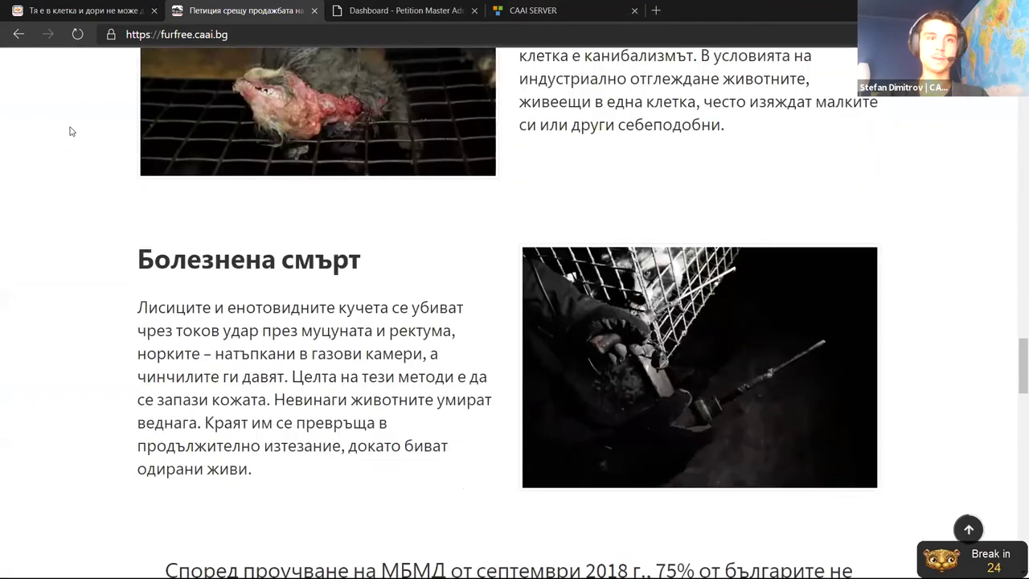
{"action": "scroll", "coordinate": [68, 126], "scroll_direction": "down", "scroll_amount": 7}
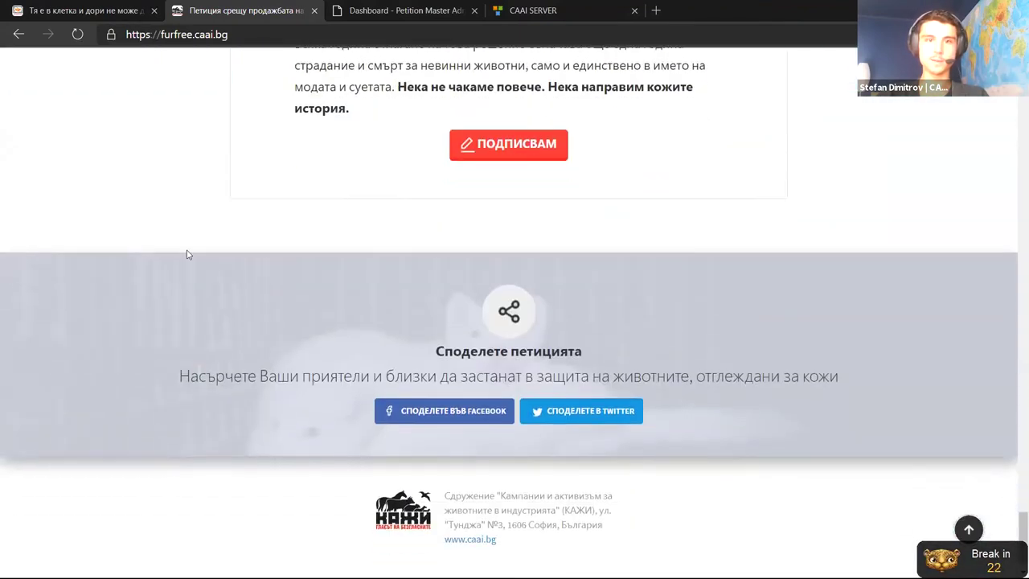
{"action": "scroll", "coordinate": [186, 254], "scroll_direction": "up", "scroll_amount": 12}
{"action": "scroll", "coordinate": [210, 273], "scroll_direction": "up", "scroll_amount": 12}
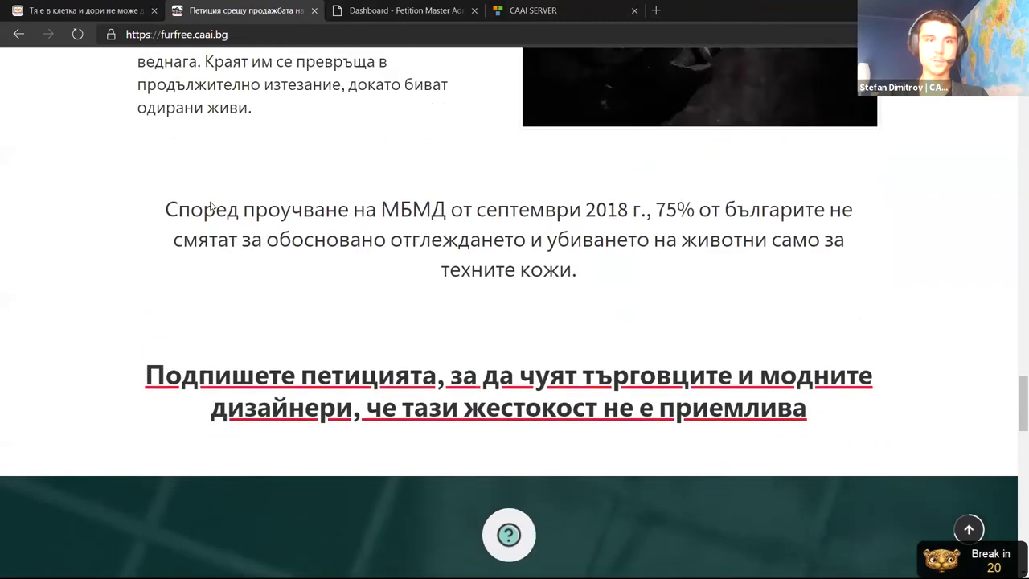
{"action": "scroll", "coordinate": [69, 122], "scroll_direction": "up", "scroll_amount": 15}
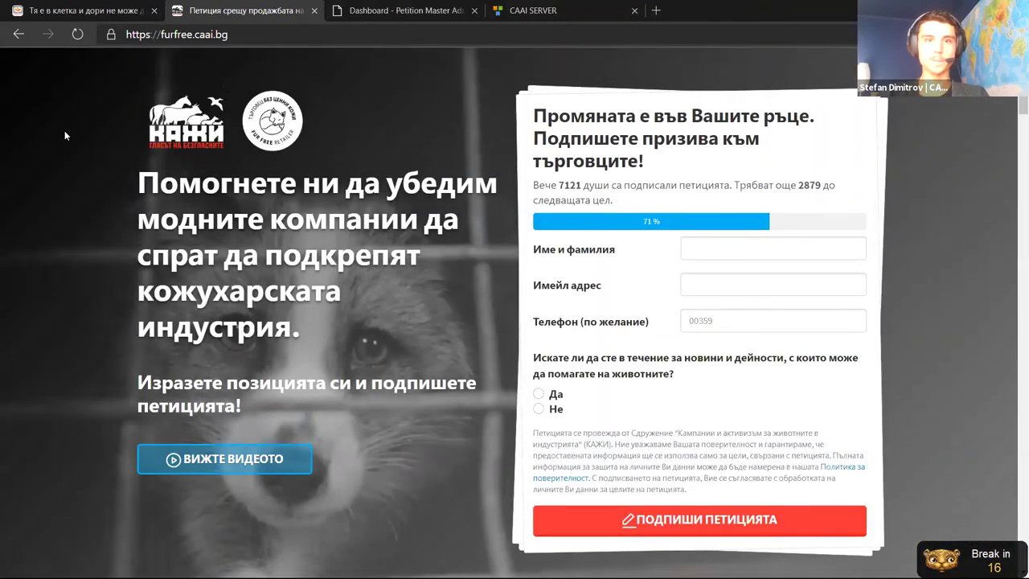
Try the petition form's name and email fields to reveal the required-field warnings
{"action": "left_click", "coordinate": [763, 249]}
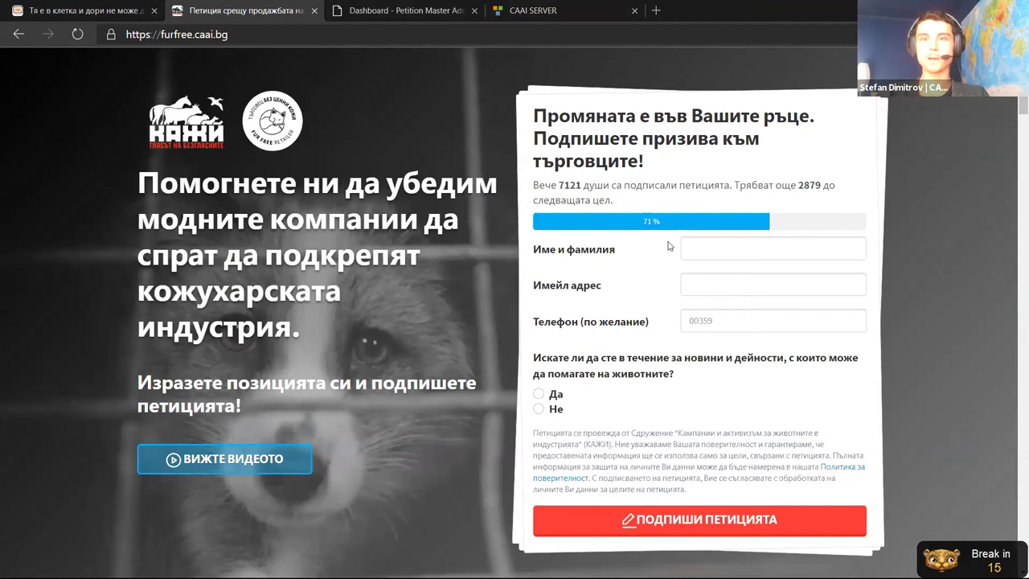
{"action": "left_click", "coordinate": [887, 224]}
{"action": "left_click", "coordinate": [758, 298]}
{"action": "left_click", "coordinate": [583, 281]}
{"action": "scroll", "coordinate": [724, 204], "scroll_direction": "down", "scroll_amount": 2}
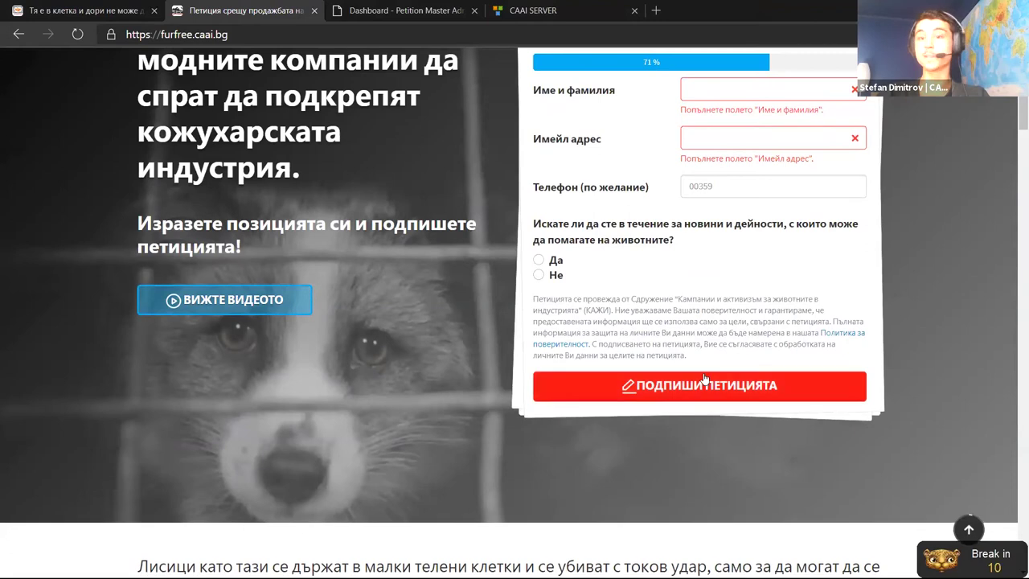
{"action": "scroll", "coordinate": [75, 137], "scroll_direction": "up", "scroll_amount": 2}
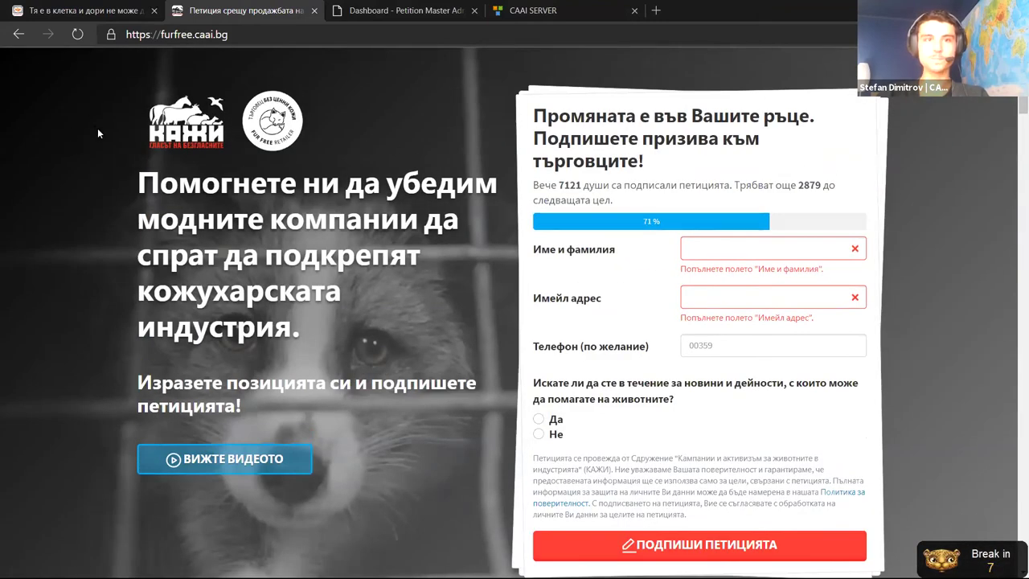
Postpone the break reminder three minutes, then move via the egg-cage petition to the CAAI Server page
{"action": "left_click", "coordinate": [481, 311]}
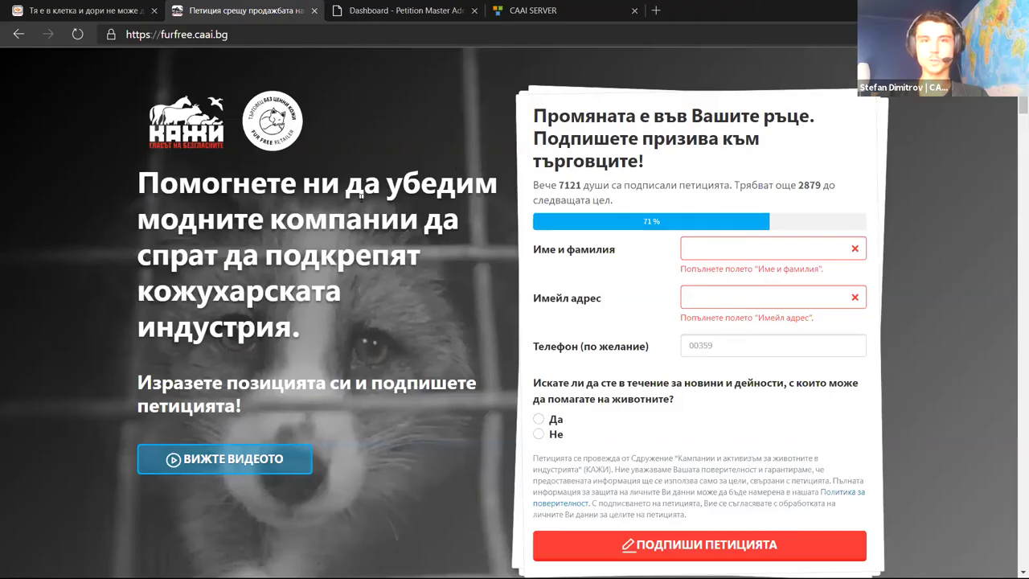
{"action": "left_click_drag", "start_coordinate": [321, 184], "coordinate": [330, 291]}
{"action": "key", "text": "ctrl+shift+Tab"}
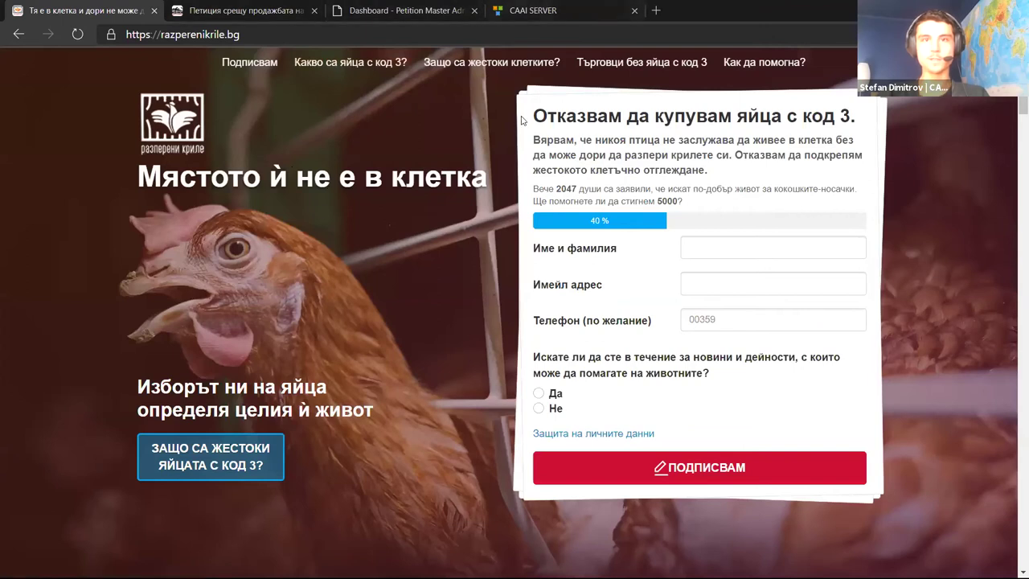
{"action": "left_click", "coordinate": [534, 10]}
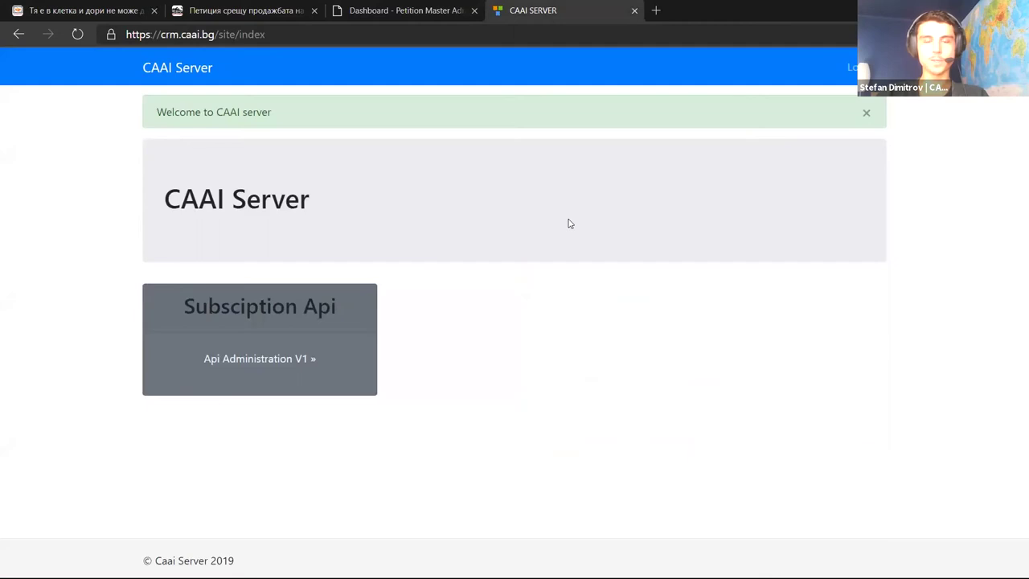
Open the API administration login and enter the captcha text
{"action": "key", "text": "alt+Tab"}
{"action": "key", "text": "alt+Tab"}
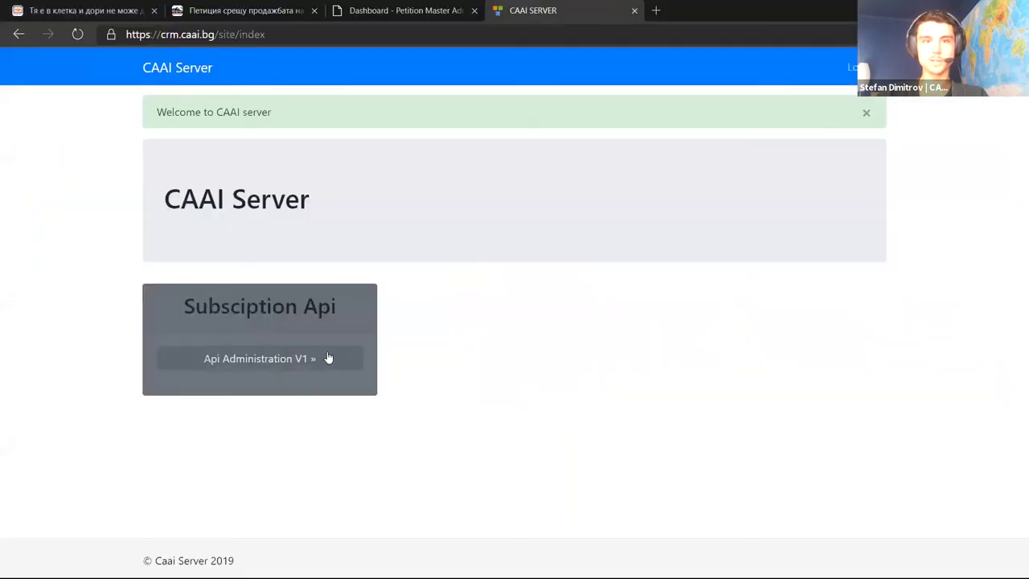
{"action": "left_click", "coordinate": [325, 358]}
{"action": "double_click", "coordinate": [559, 266]}
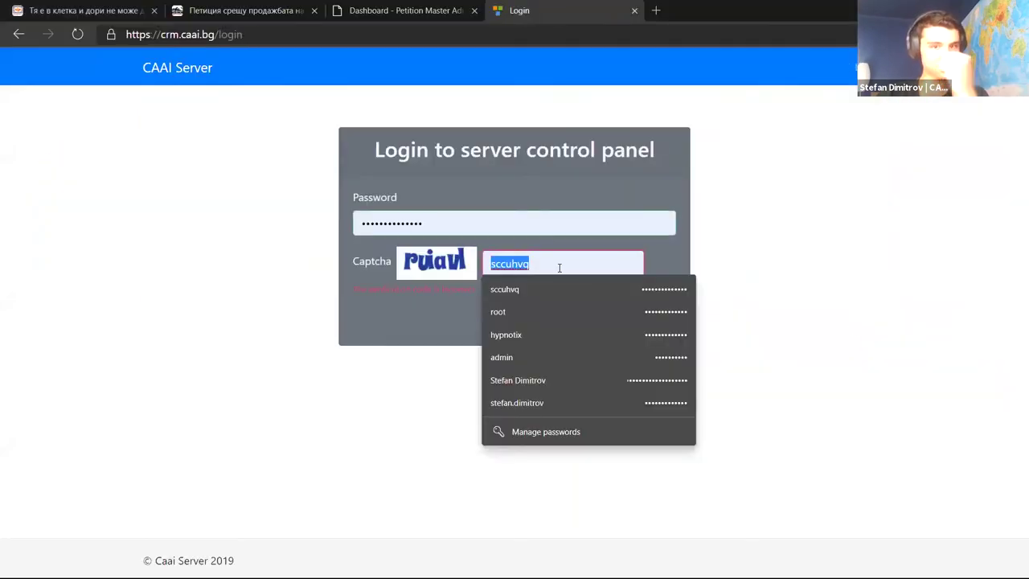
{"action": "type", "text": "rui"}
{"action": "key", "text": "BackSpace"}
{"action": "type", "text": "iavl"}
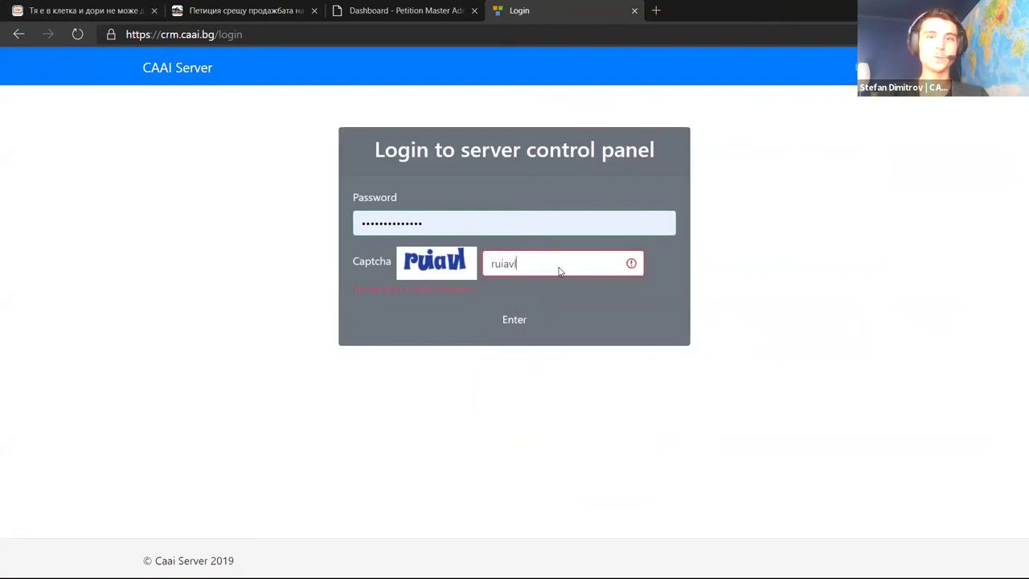
Submit the login and open the Campaign Subscription subscribers list of 10,952 items
{"action": "key", "text": "Return"}
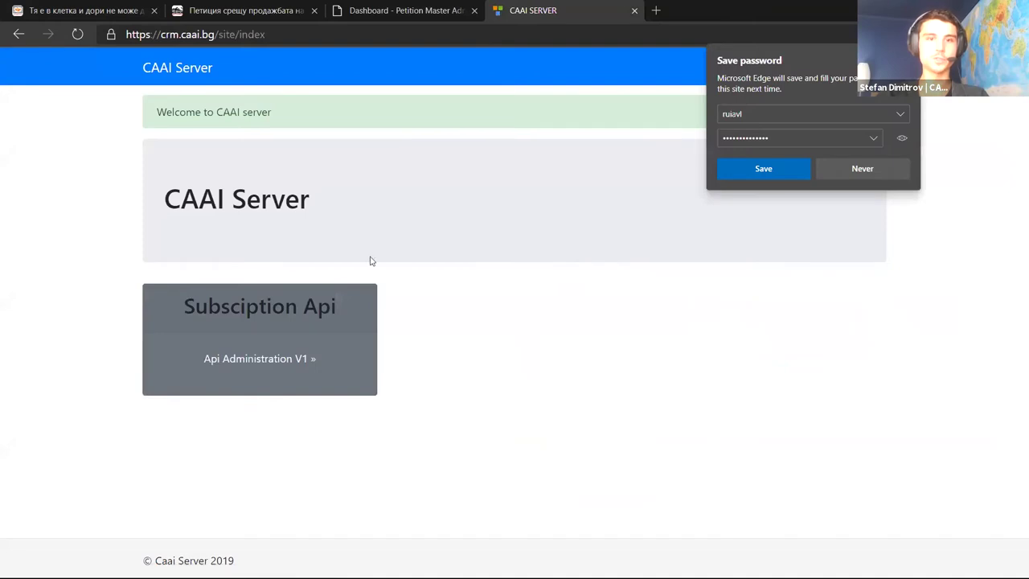
{"action": "left_click", "coordinate": [277, 355]}
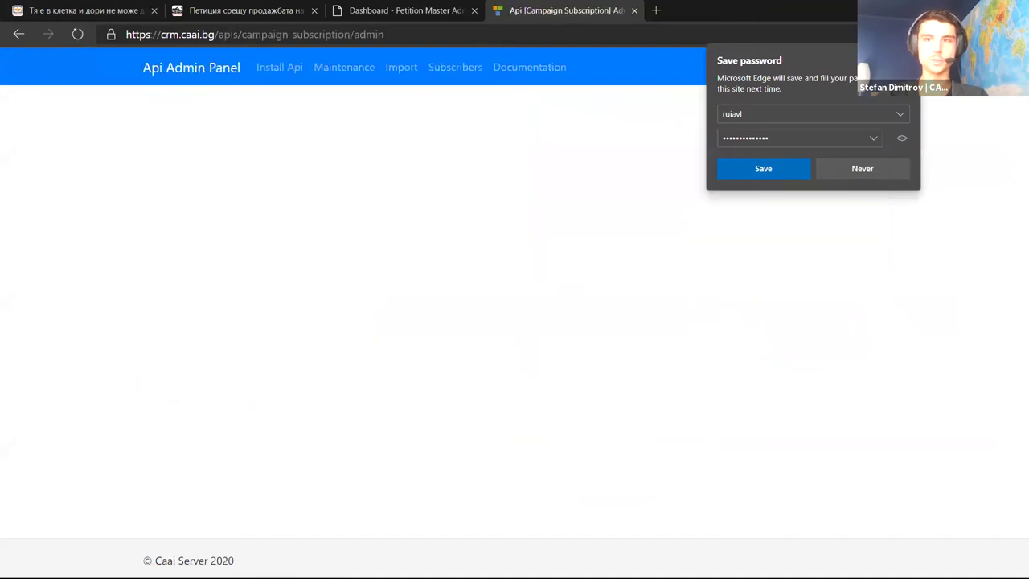
{"action": "left_click", "coordinate": [473, 70]}
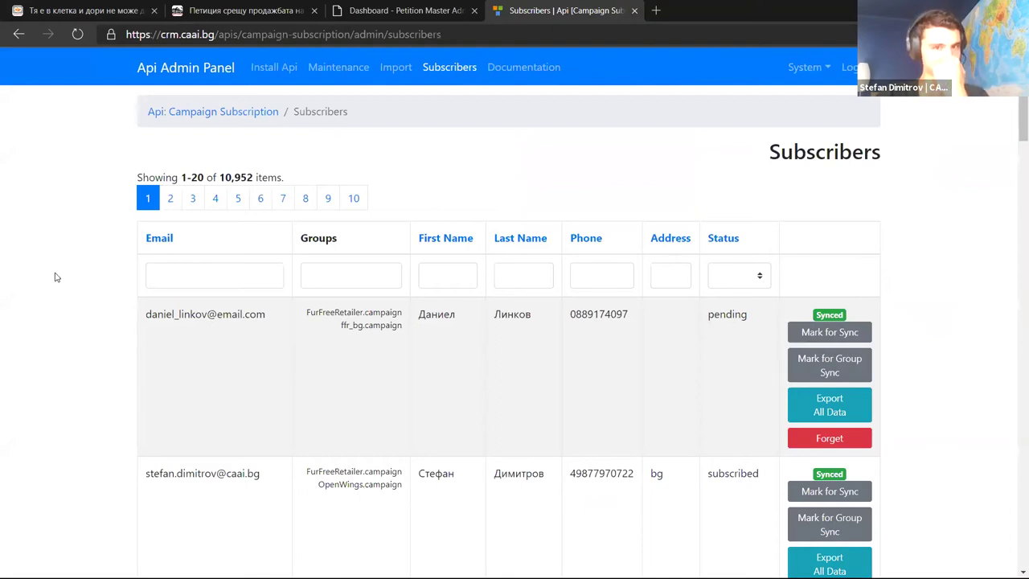
Highlight the first two subscribers' details and the 10,952-item total in the Subscribers table
{"action": "left_click_drag", "start_coordinate": [156, 315], "coordinate": [207, 315]}
{"action": "left_click_drag", "start_coordinate": [293, 314], "coordinate": [599, 337]}
{"action": "left_click", "coordinate": [599, 336]}
{"action": "left_click_drag", "start_coordinate": [179, 472], "coordinate": [511, 474]}
{"action": "left_click", "coordinate": [510, 474]}
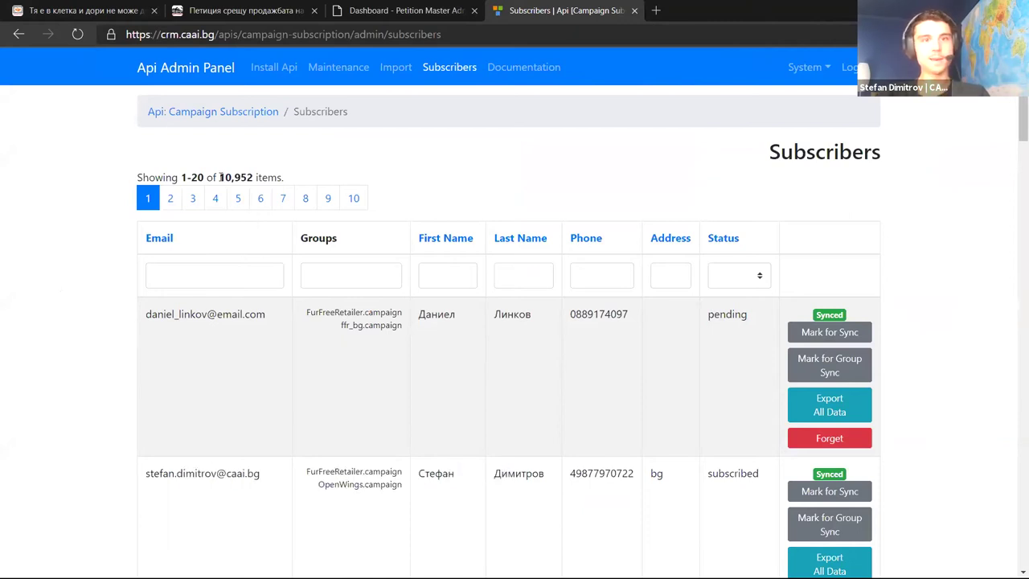
{"action": "left_click_drag", "start_coordinate": [217, 178], "coordinate": [316, 179]}
{"action": "left_click", "coordinate": [334, 178]}
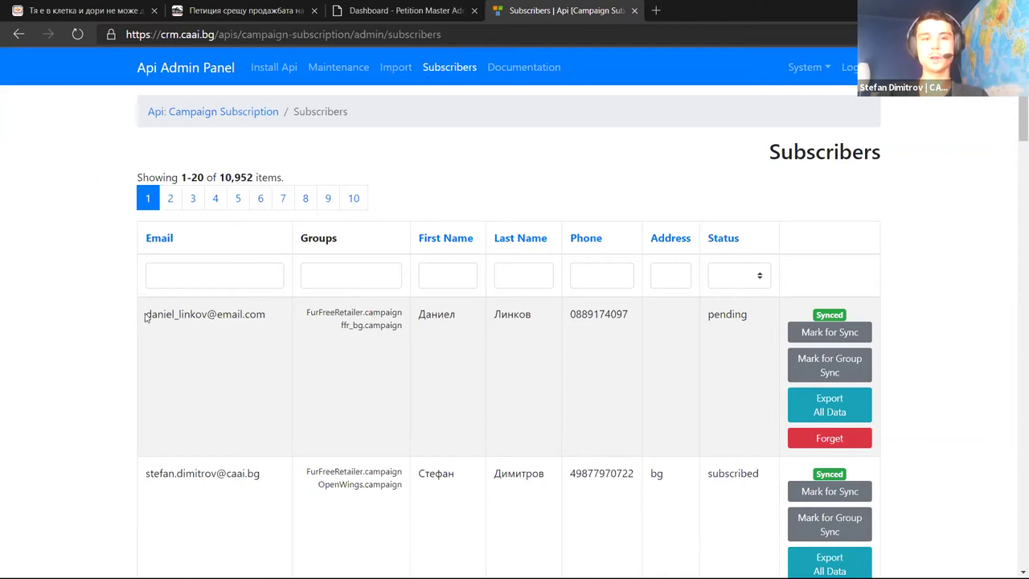
Point out the first and second subscribers' emails and campaign groups
{"action": "left_click_drag", "start_coordinate": [158, 314], "coordinate": [381, 336]}
{"action": "left_click", "coordinate": [241, 471]}
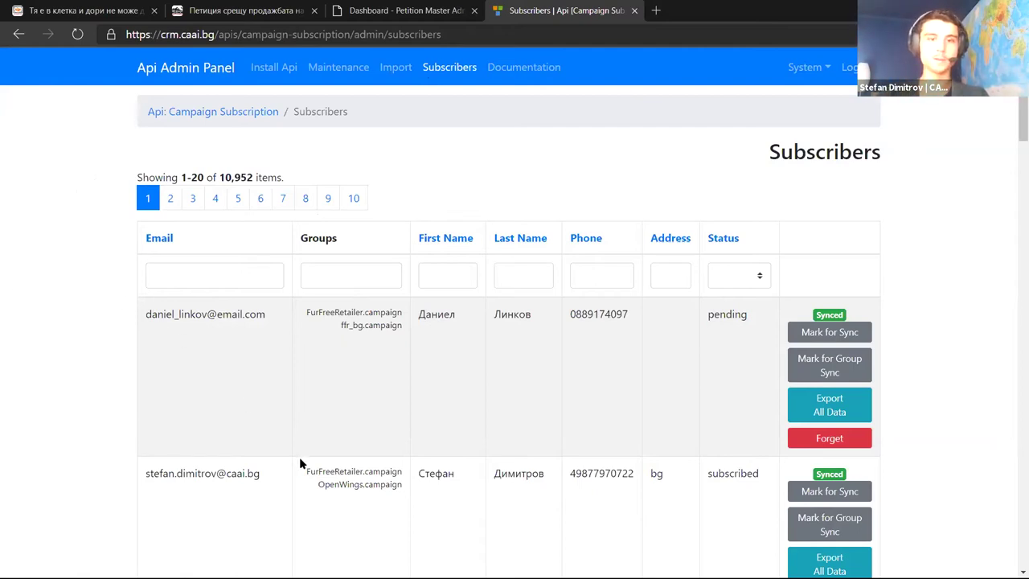
{"action": "left_click_drag", "start_coordinate": [306, 471], "coordinate": [401, 487]}
{"action": "left_click", "coordinate": [402, 487]}
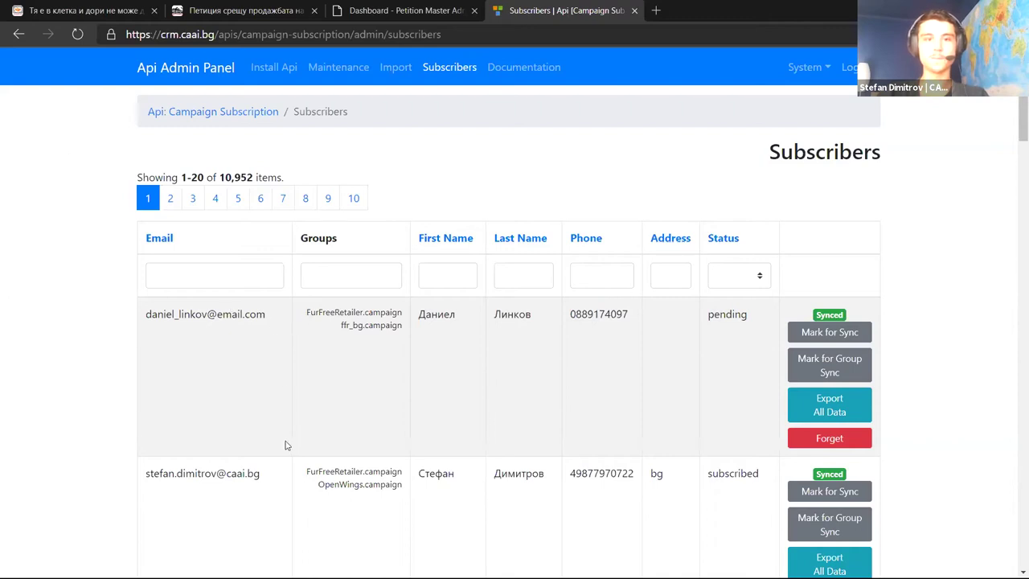
{"action": "triple_click", "coordinate": [308, 471]}
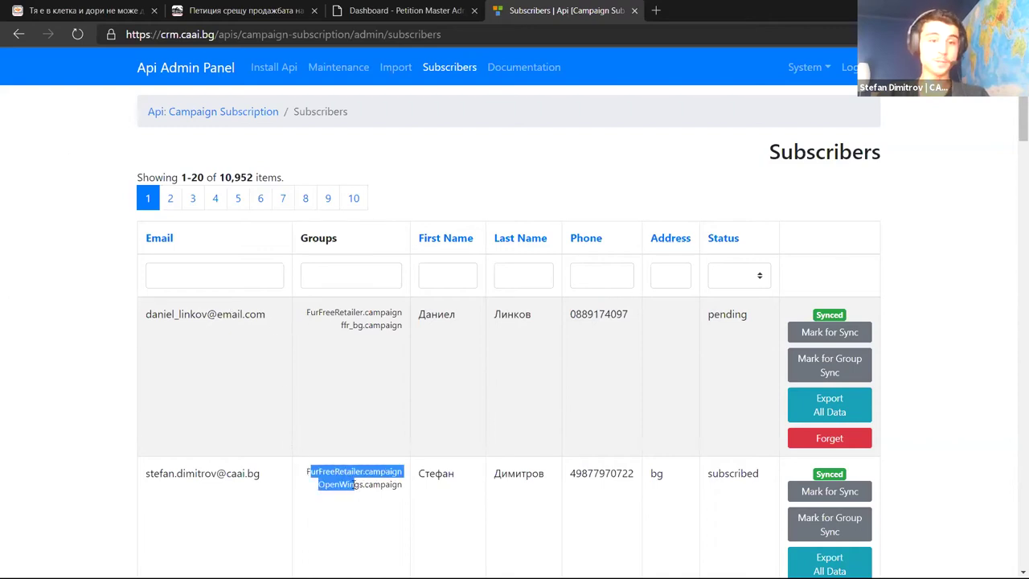
{"action": "left_click", "coordinate": [256, 418]}
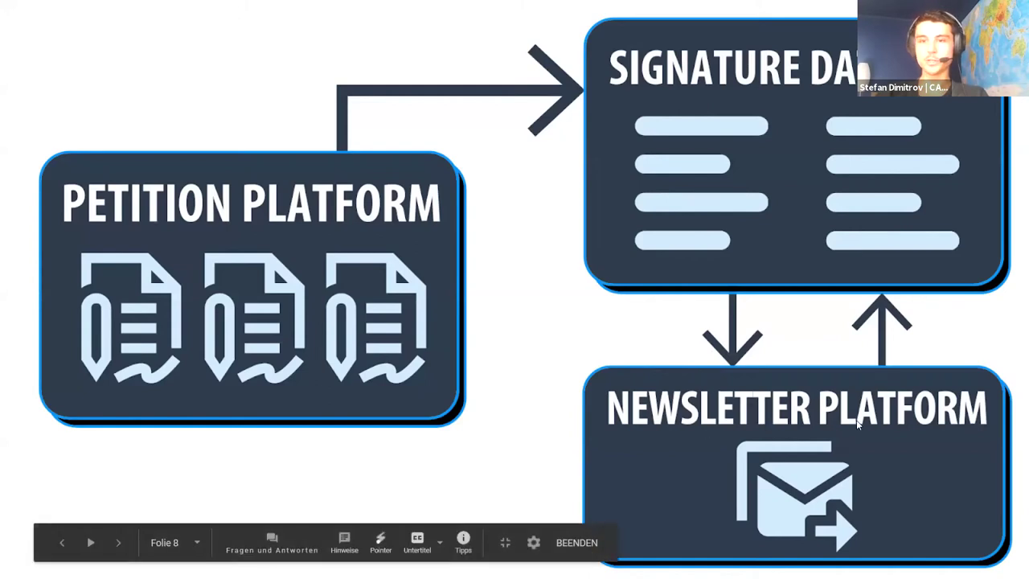
Glance at the diagram slide, highlight a subscriber's phone field, and switch to the fur-free petition page
{"action": "key", "text": "alt+Tab"}
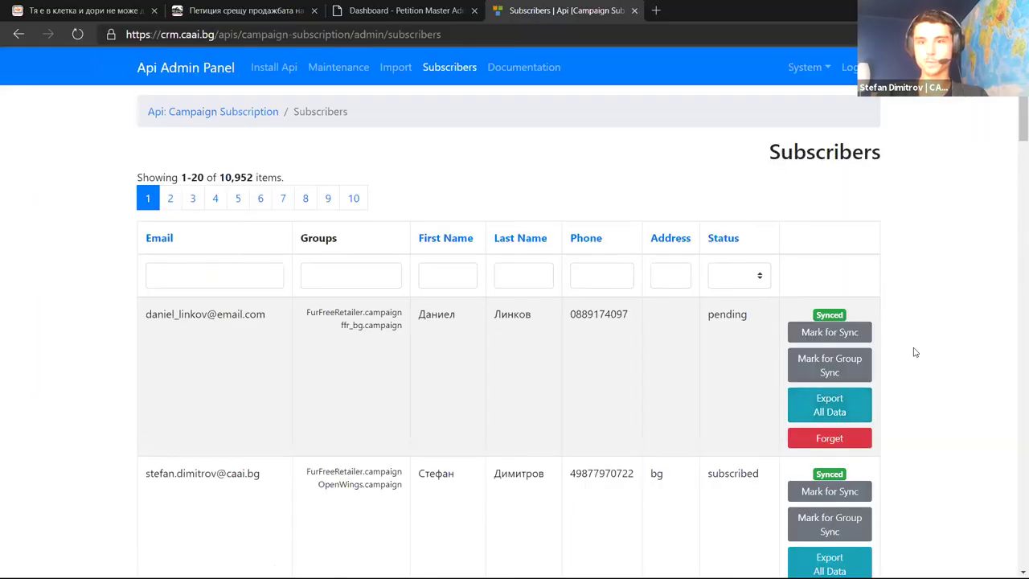
{"action": "key", "text": "alt+Tab"}
{"action": "key", "text": "alt+Tab"}
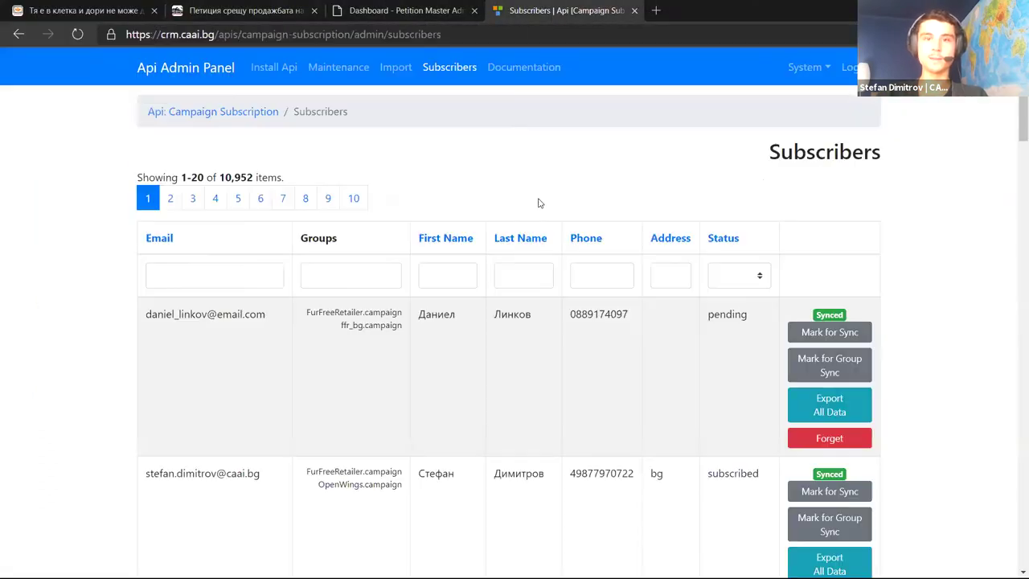
{"action": "left_click_drag", "start_coordinate": [587, 310], "coordinate": [607, 312]}
{"action": "left_click", "coordinate": [101, 218]}
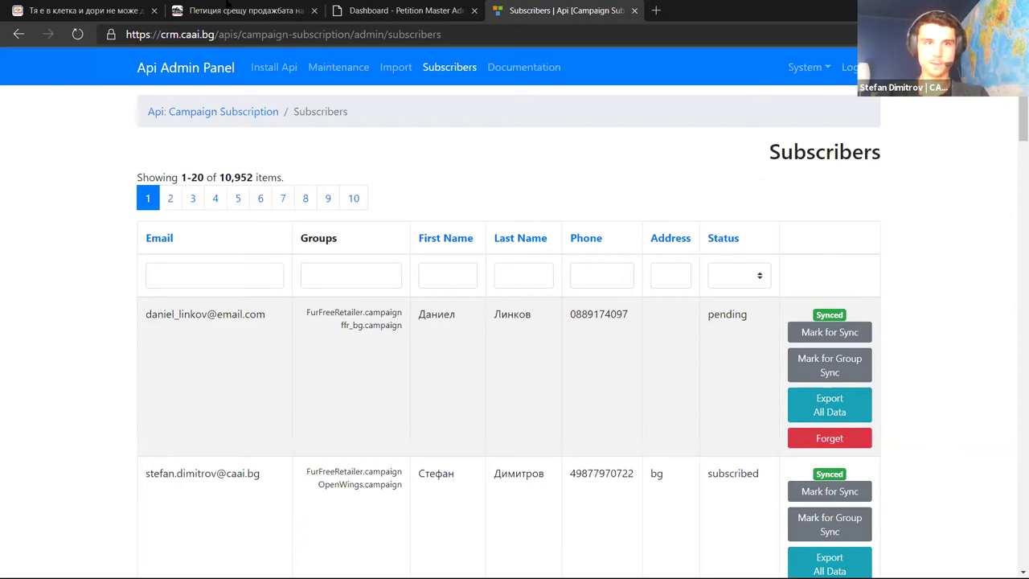
{"action": "left_click", "coordinate": [237, 8]}
{"action": "left_click", "coordinate": [76, 128]}
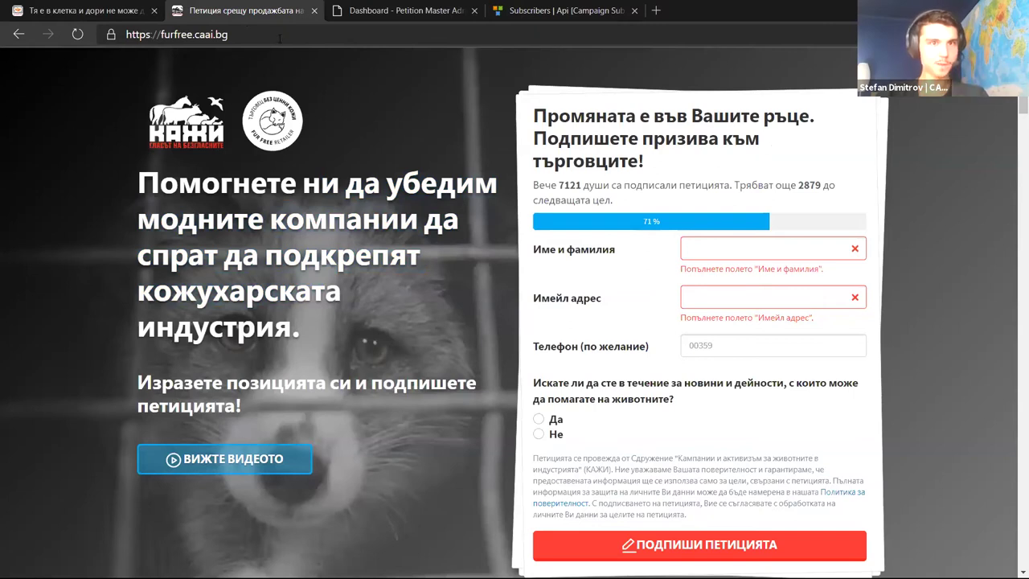
Go to the petition site's /administration page and sign in with the verification code
{"action": "left_click", "coordinate": [310, 36]}
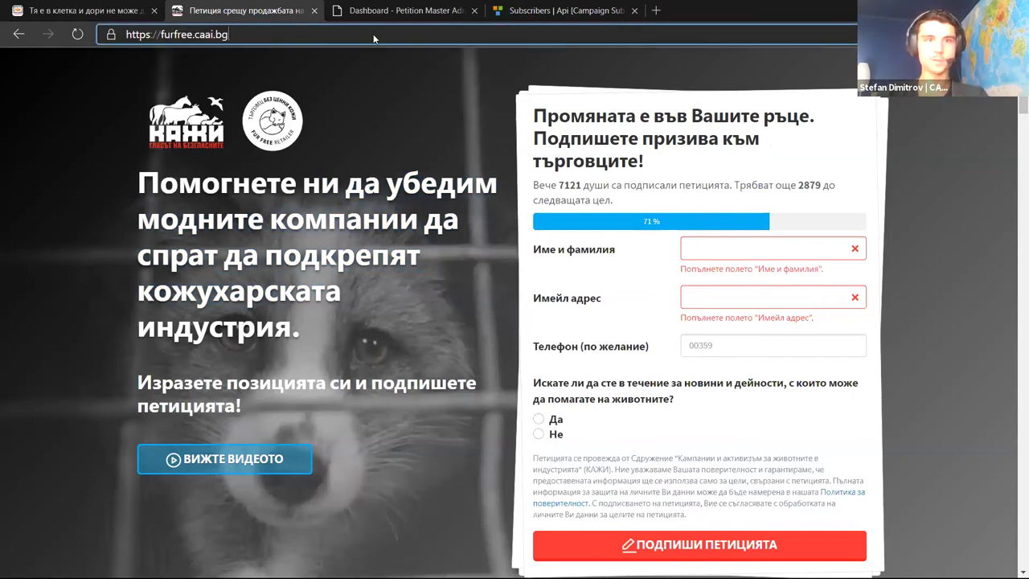
{"action": "type", "text": "/"}
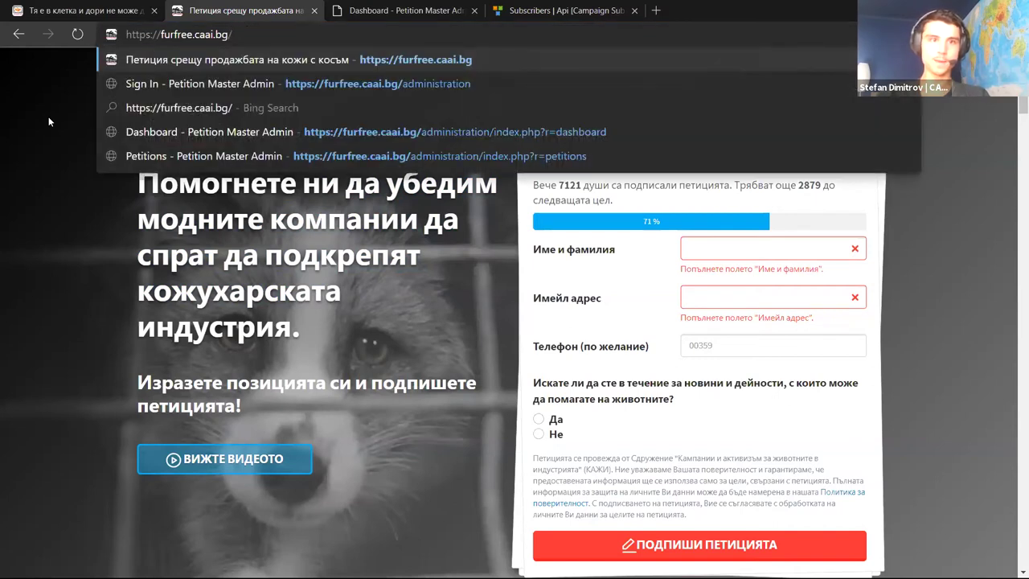
{"action": "type", "text": "adm"}
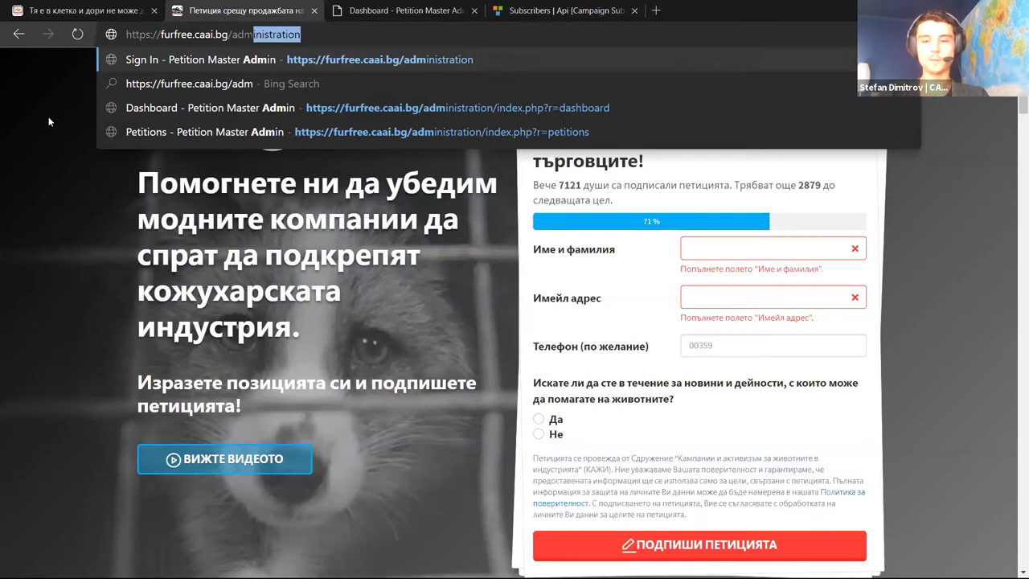
{"action": "key", "text": "Return"}
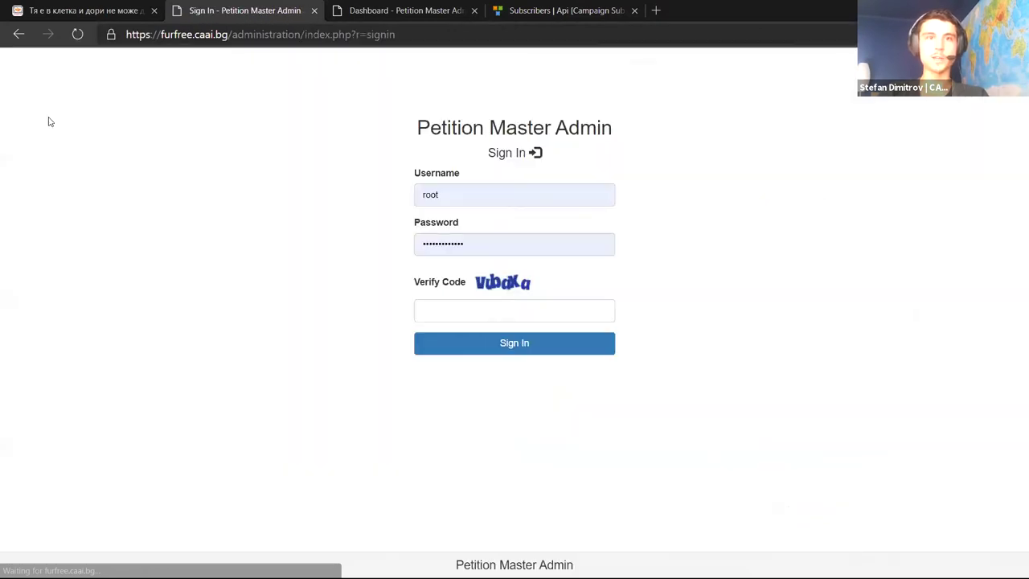
{"action": "left_click", "coordinate": [589, 317]}
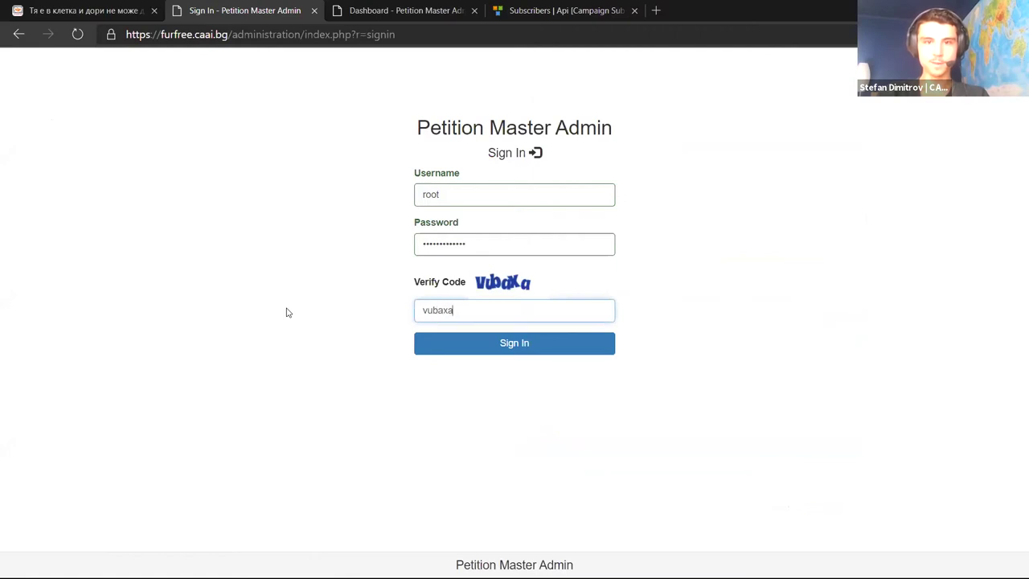
{"action": "key", "text": "Return"}
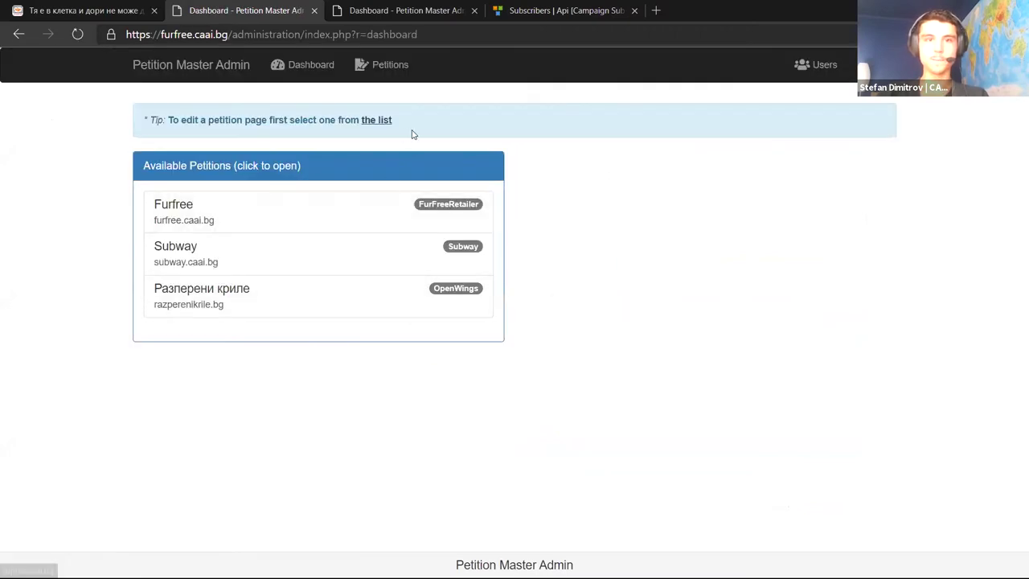
Open the Petitions list and highlight the three petitions: Furfree, Subway and Разперени криле
{"action": "left_click", "coordinate": [393, 66]}
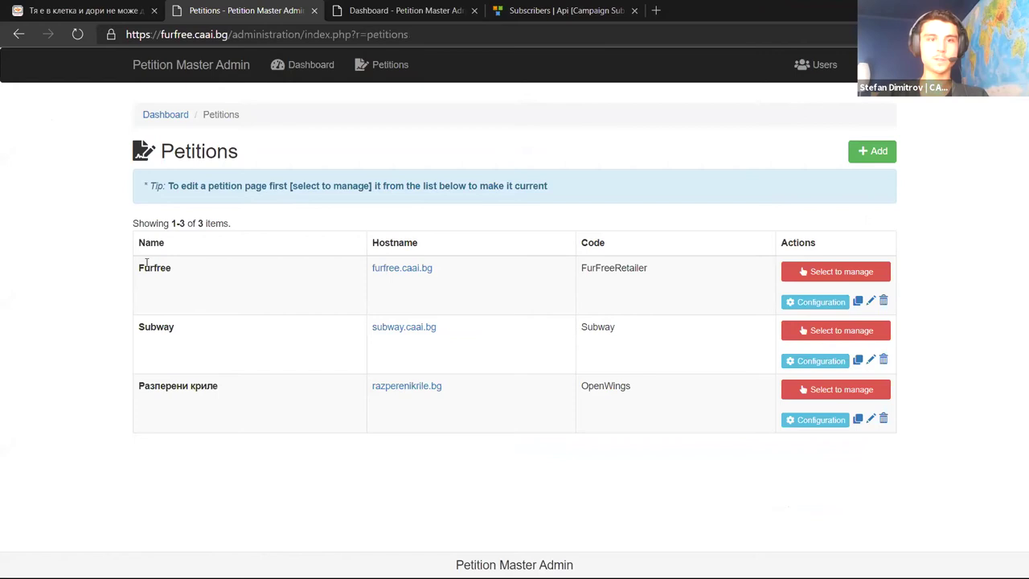
{"action": "left_click_drag", "start_coordinate": [147, 261], "coordinate": [189, 387]}
{"action": "left_click", "coordinate": [223, 436]}
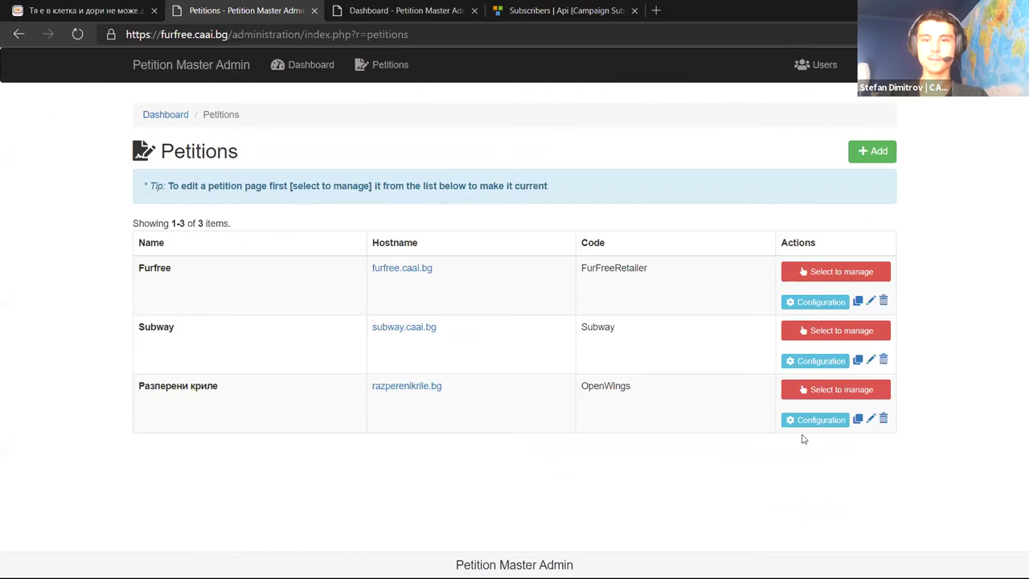
Make Furfree the active petition and look over its sections list
{"action": "left_click", "coordinate": [836, 273]}
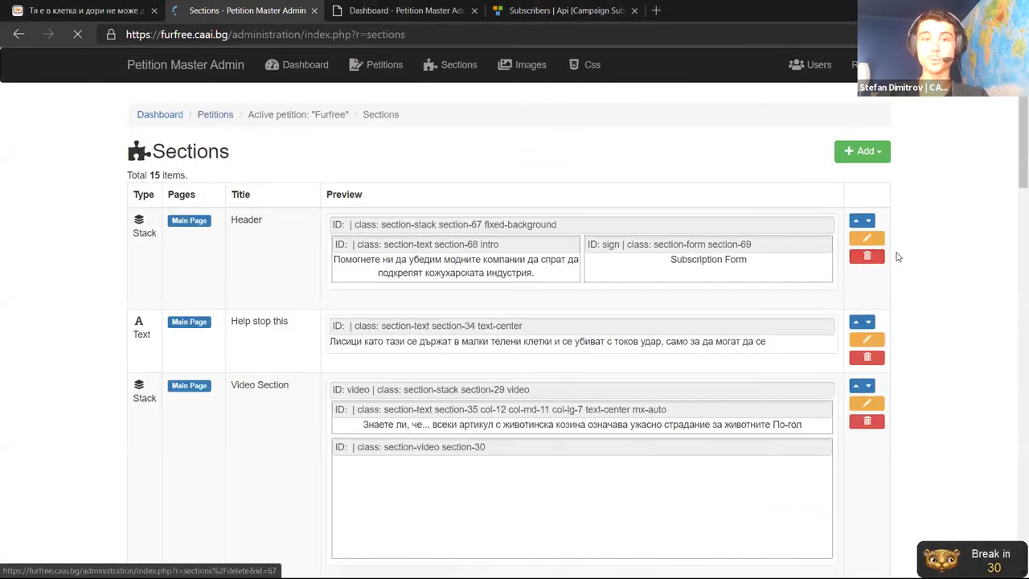
{"action": "scroll", "coordinate": [950, 167], "scroll_direction": "down", "scroll_amount": 2}
{"action": "scroll", "coordinate": [950, 167], "scroll_direction": "up", "scroll_amount": 2}
{"action": "scroll", "coordinate": [941, 176], "scroll_direction": "down", "scroll_amount": 3}
{"action": "scroll", "coordinate": [948, 169], "scroll_direction": "up", "scroll_amount": 3}
Load furfree.caai.bg in a new tab placed beside the admin tab
{"action": "left_click", "coordinate": [495, 10]}
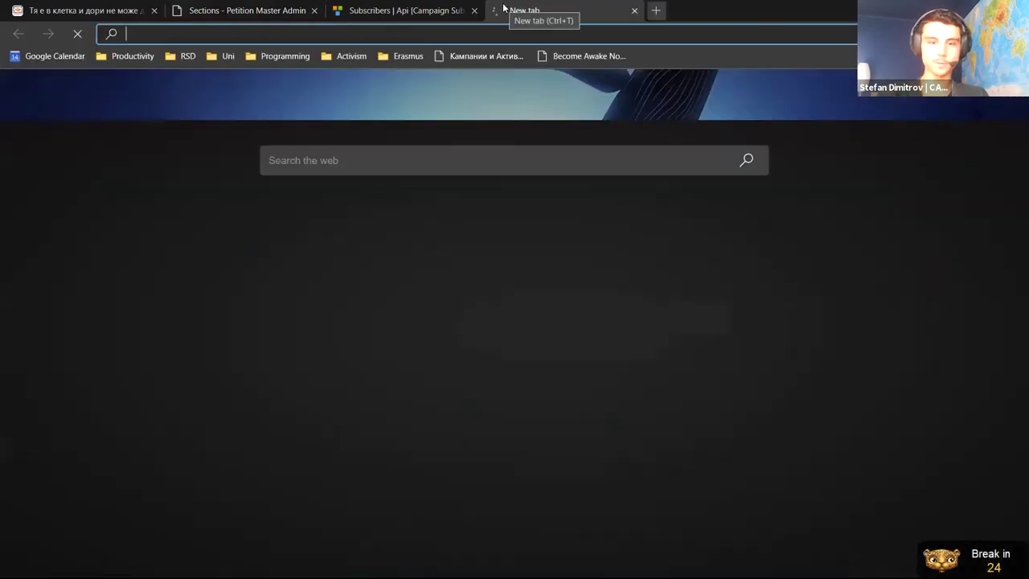
{"action": "type", "text": "fur"}
{"action": "key", "text": "Return"}
{"action": "left_click_drag", "start_coordinate": [515, 8], "coordinate": [418, 10]}
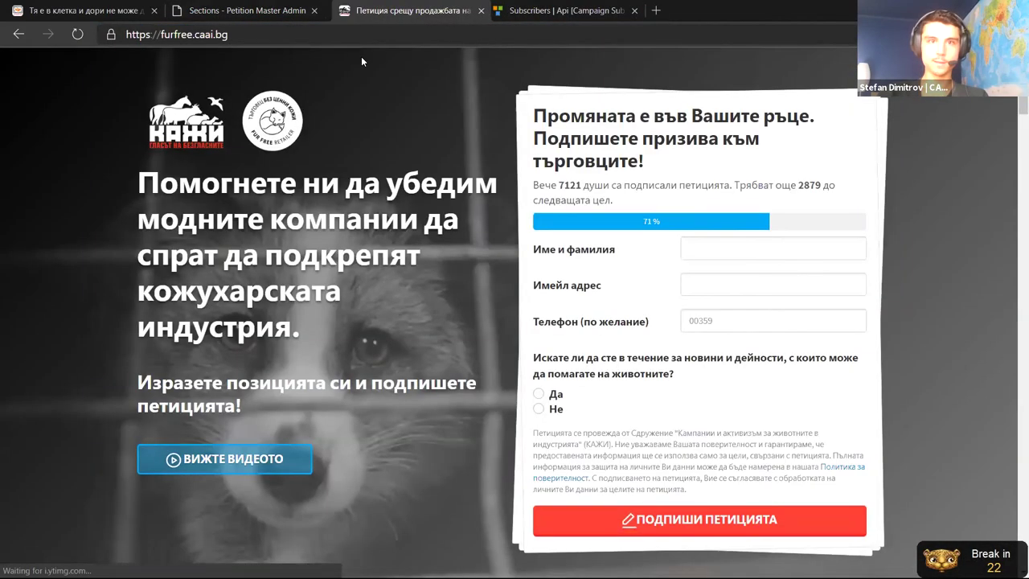
Scroll through the live petition page, highlighting passages of its text
{"action": "scroll", "coordinate": [79, 163], "scroll_direction": "down", "scroll_amount": 2}
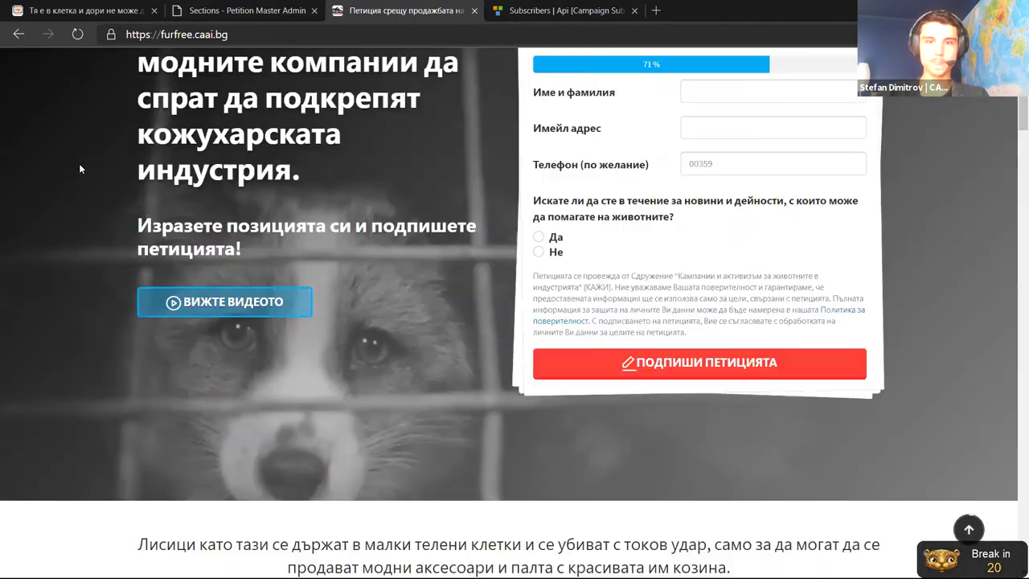
{"action": "scroll", "coordinate": [79, 164], "scroll_direction": "up", "scroll_amount": 2}
{"action": "scroll", "coordinate": [89, 173], "scroll_direction": "down", "scroll_amount": 2}
{"action": "scroll", "coordinate": [95, 167], "scroll_direction": "up", "scroll_amount": 1}
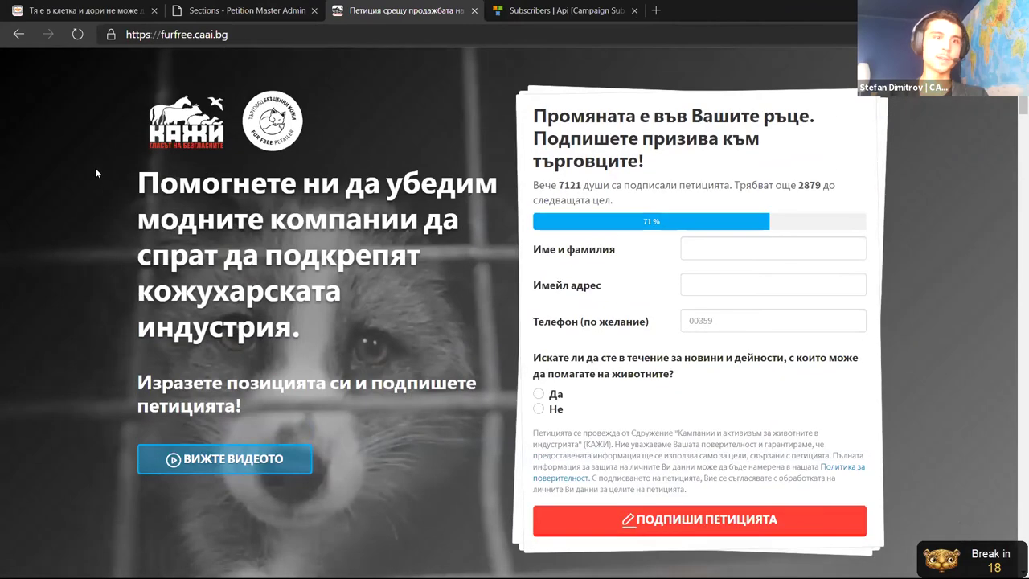
{"action": "scroll", "coordinate": [100, 176], "scroll_direction": "down", "scroll_amount": 3}
{"action": "scroll", "coordinate": [110, 349], "scroll_direction": "up", "scroll_amount": 3}
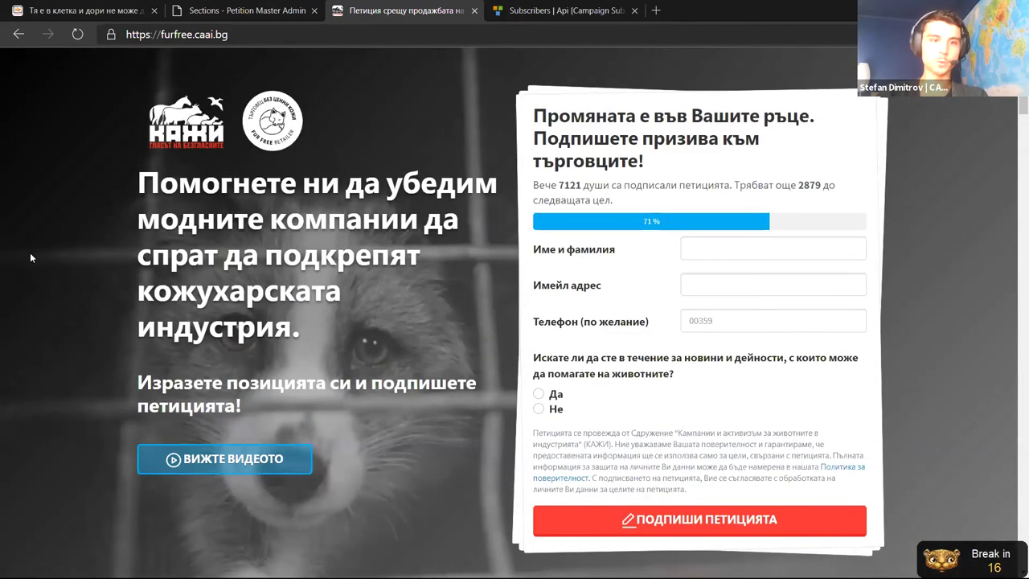
{"action": "scroll", "coordinate": [30, 253], "scroll_direction": "down", "scroll_amount": 3}
{"action": "scroll", "coordinate": [73, 289], "scroll_direction": "up", "scroll_amount": 3}
{"action": "scroll", "coordinate": [60, 241], "scroll_direction": "down", "scroll_amount": 2}
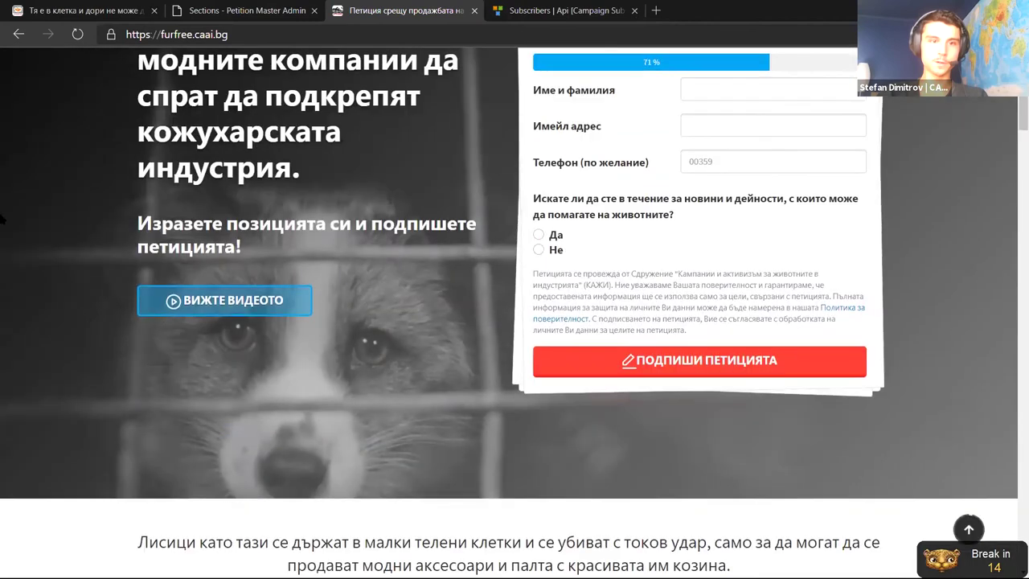
{"action": "scroll", "coordinate": [80, 321], "scroll_direction": "down", "scroll_amount": 1}
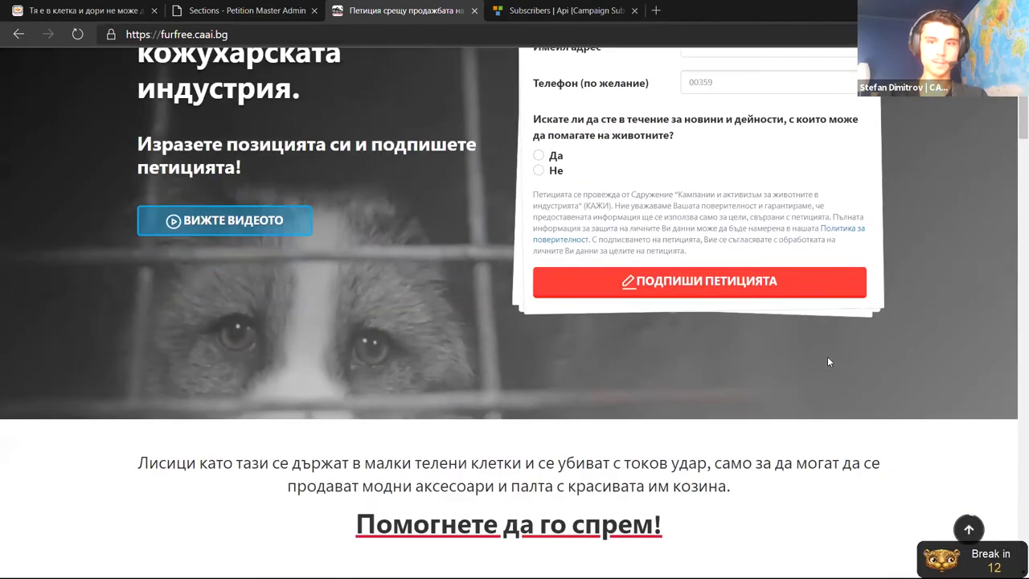
{"action": "scroll", "coordinate": [148, 309], "scroll_direction": "down", "scroll_amount": 2}
{"action": "left_click_drag", "start_coordinate": [155, 299], "coordinate": [574, 363]}
{"action": "left_click", "coordinate": [574, 363]}
{"action": "scroll", "coordinate": [574, 363], "scroll_direction": "down", "scroll_amount": 4}
{"action": "left_click_drag", "start_coordinate": [450, 211], "coordinate": [527, 282]}
{"action": "scroll", "coordinate": [298, 363], "scroll_direction": "up", "scroll_amount": 3}
{"action": "left_click", "coordinate": [298, 362]}
{"action": "scroll", "coordinate": [105, 335], "scroll_direction": "up", "scroll_amount": 4}
Dismiss the break reminder; compare the header's intro and Subscription Form with the live signing form
{"action": "key", "text": "ctrl+shift+Tab"}
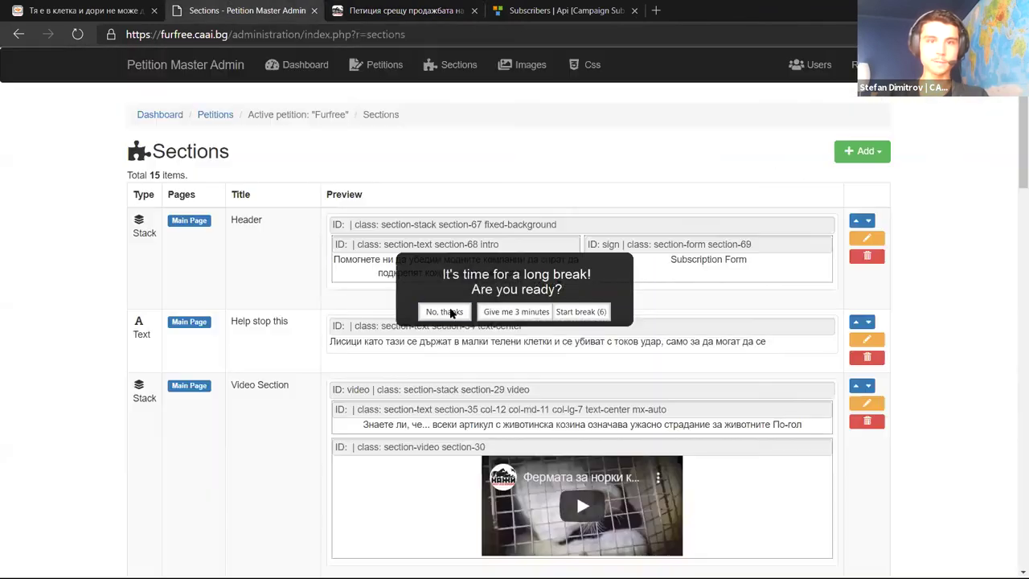
{"action": "left_click", "coordinate": [438, 310]}
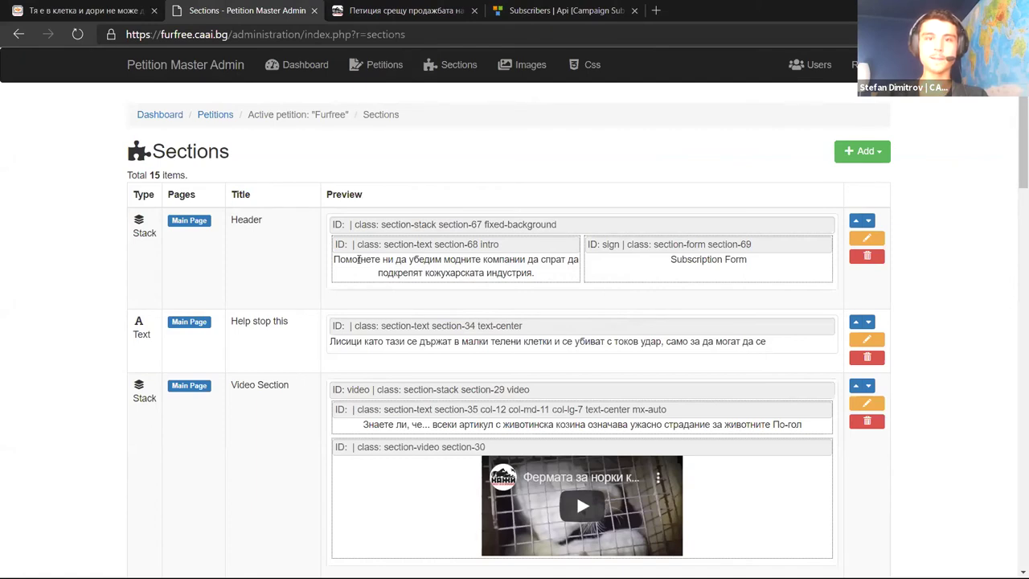
{"action": "left_click_drag", "start_coordinate": [358, 258], "coordinate": [503, 275]}
{"action": "left_click", "coordinate": [392, 7]}
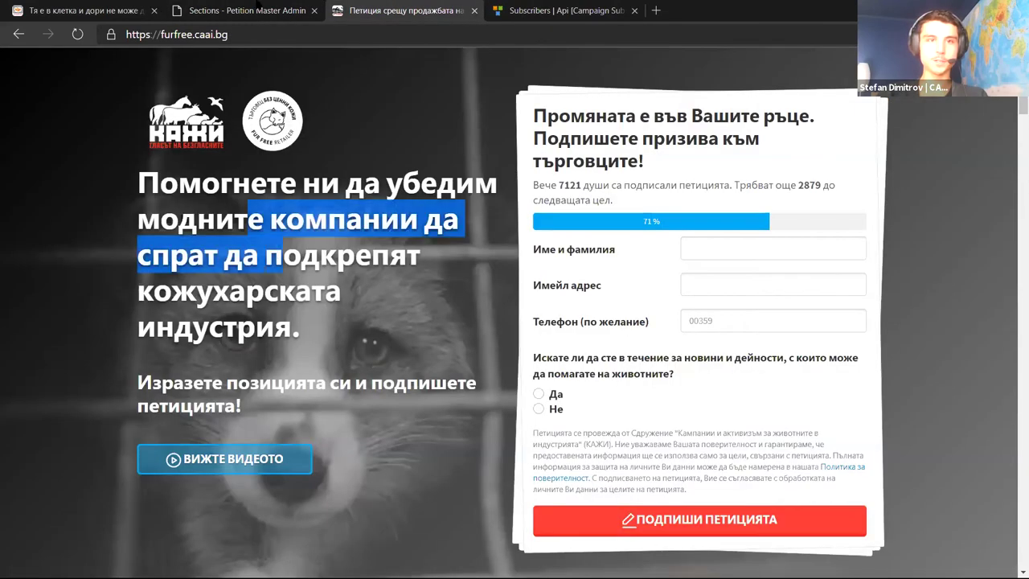
{"action": "left_click", "coordinate": [257, 6]}
{"action": "left_click_drag", "start_coordinate": [670, 259], "coordinate": [740, 260]}
{"action": "left_click", "coordinate": [398, 11]}
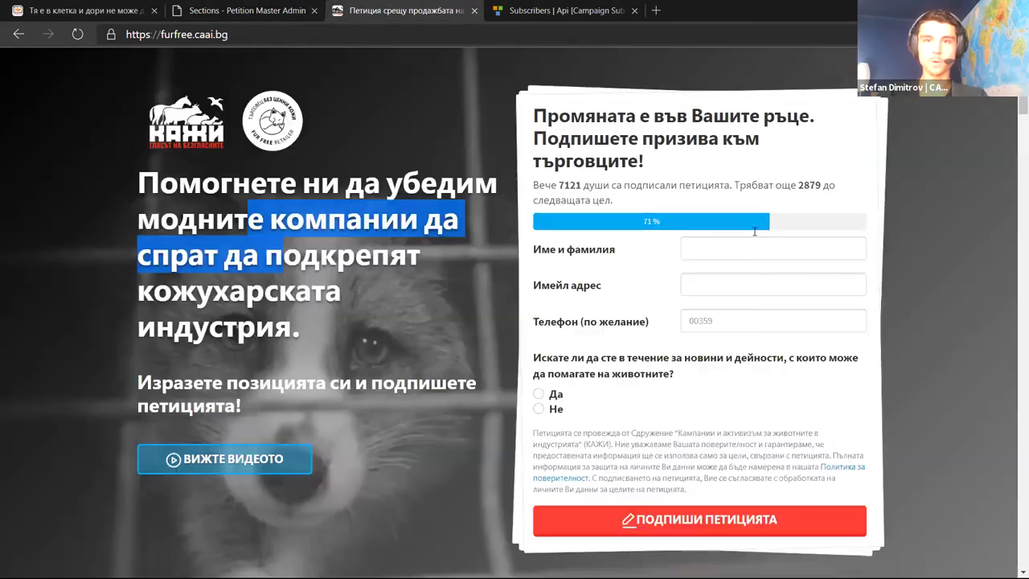
{"action": "left_click_drag", "start_coordinate": [593, 138], "coordinate": [646, 376]}
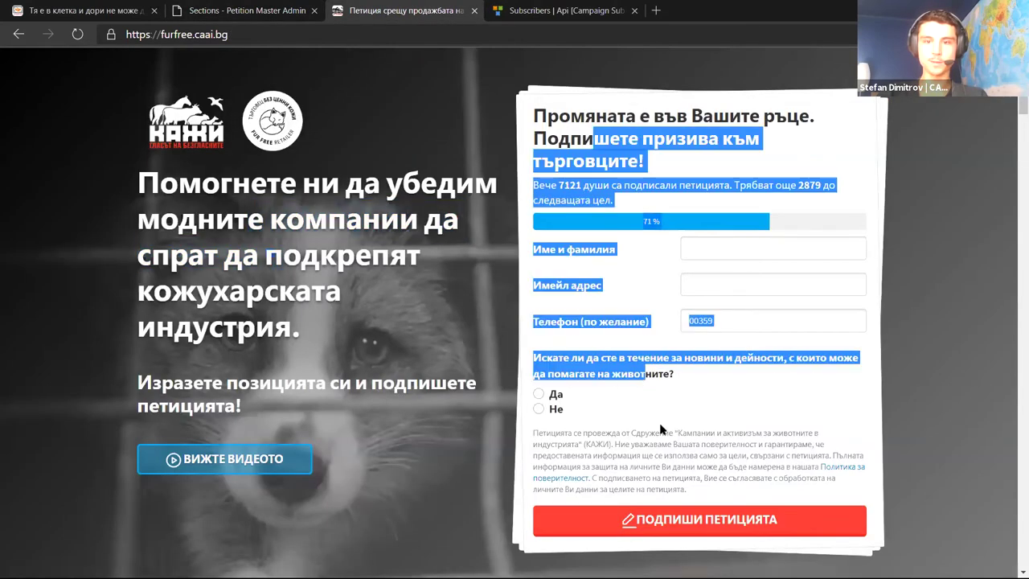
{"action": "key", "text": "alt+Tab"}
{"action": "left_click", "coordinate": [244, 10]}
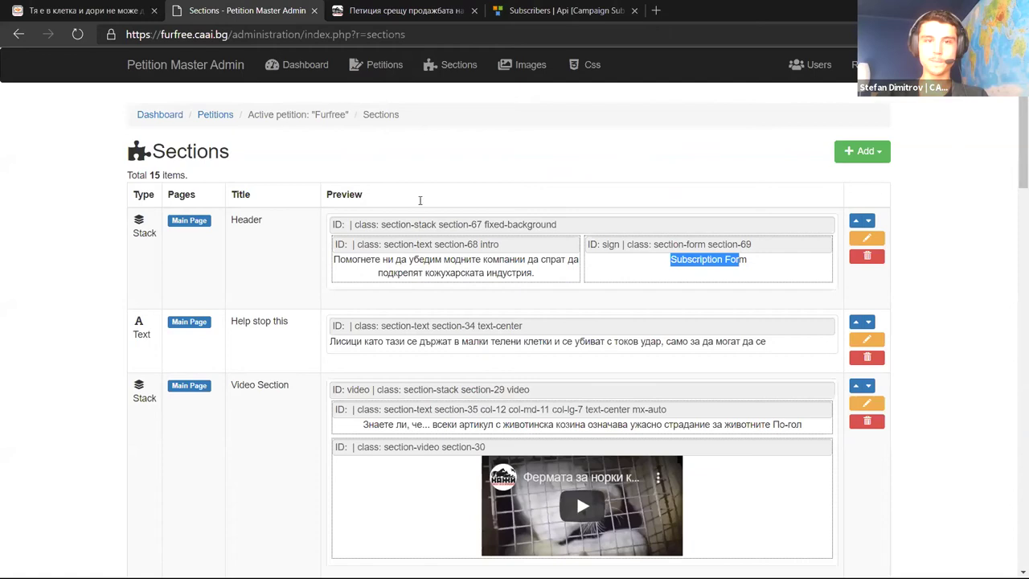
Match the next admin section against the fox paragraph on the live petition page
{"action": "scroll", "coordinate": [476, 287], "scroll_direction": "down", "scroll_amount": 2}
{"action": "left_click_drag", "start_coordinate": [368, 263], "coordinate": [554, 264]}
{"action": "key", "text": "ctrl+Tab"}
{"action": "scroll", "coordinate": [377, 317], "scroll_direction": "down", "scroll_amount": 5}
{"action": "left_click_drag", "start_coordinate": [323, 143], "coordinate": [619, 207]}
{"action": "left_click", "coordinate": [386, 158]}
{"action": "scroll", "coordinate": [370, 161], "scroll_direction": "up", "scroll_amount": 2}
{"action": "key", "text": "ctrl+shift+Tab"}
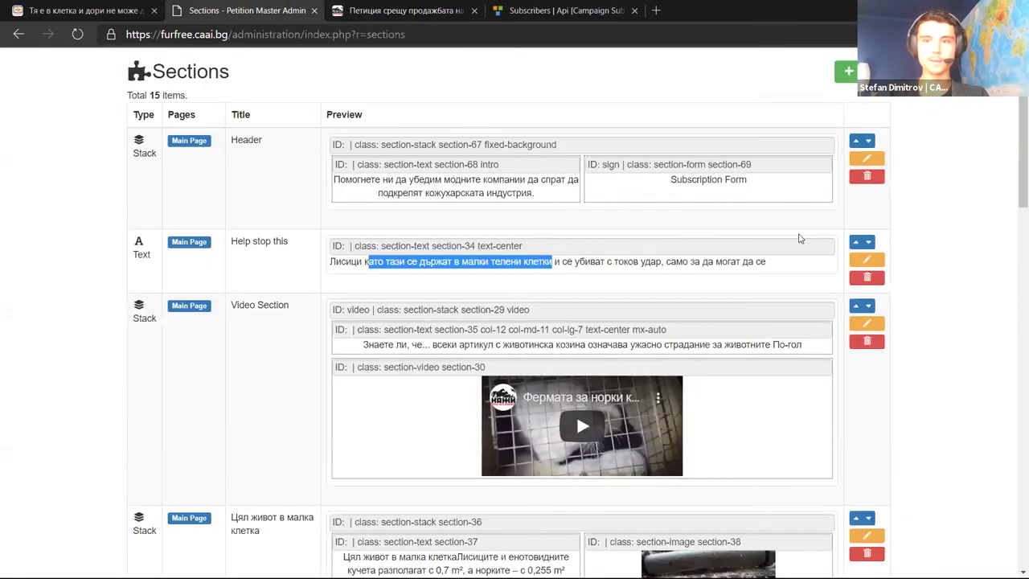
{"action": "left_click", "coordinate": [932, 269]}
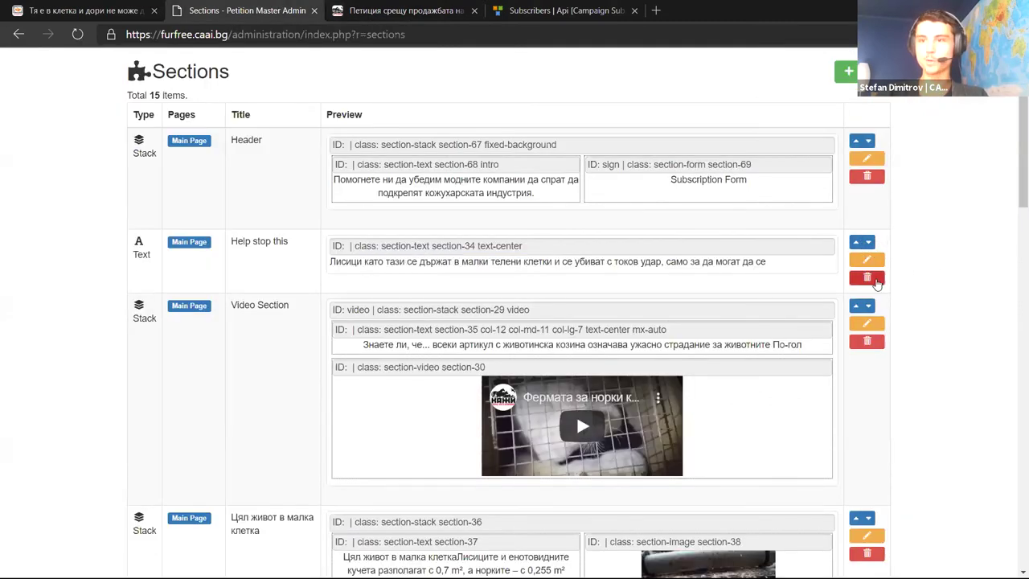
Open the Add list to view the available section types, then close it
{"action": "scroll", "coordinate": [896, 257], "scroll_direction": "up", "scroll_amount": 1}
{"action": "left_click", "coordinate": [863, 151]}
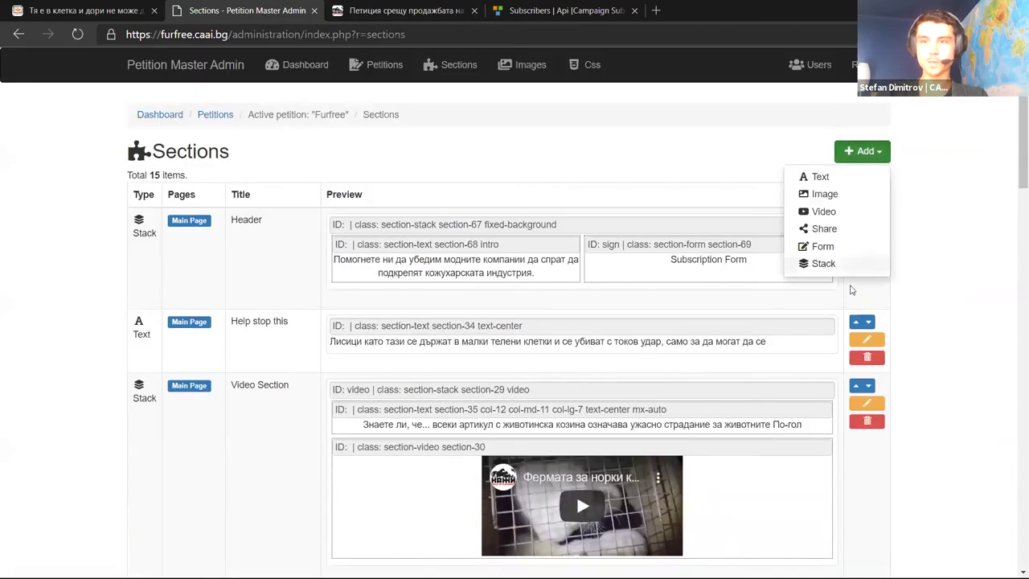
{"action": "left_click", "coordinate": [936, 303]}
{"action": "left_click", "coordinate": [867, 339]}
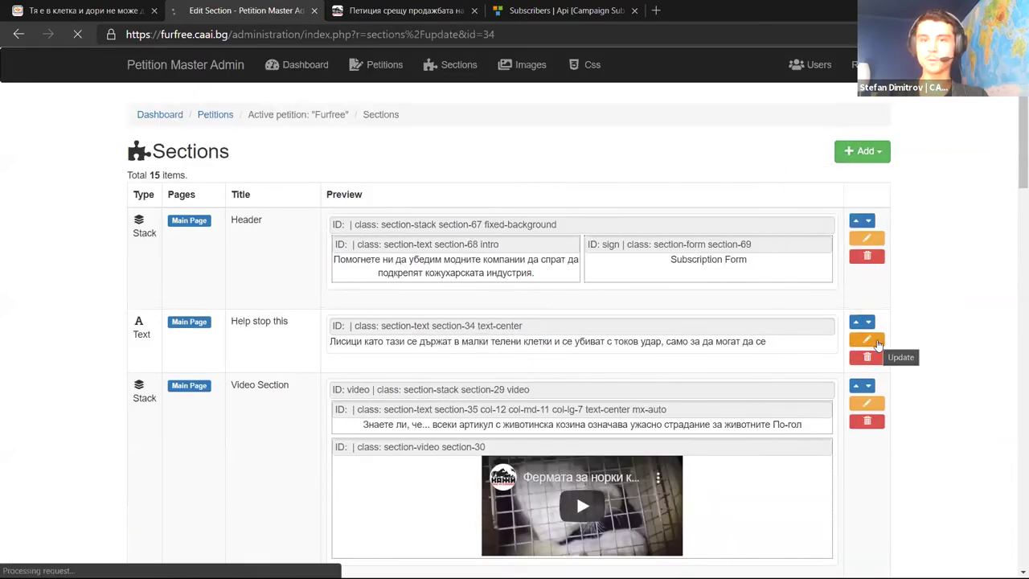
{"action": "scroll", "coordinate": [692, 345], "scroll_direction": "down", "scroll_amount": 3}
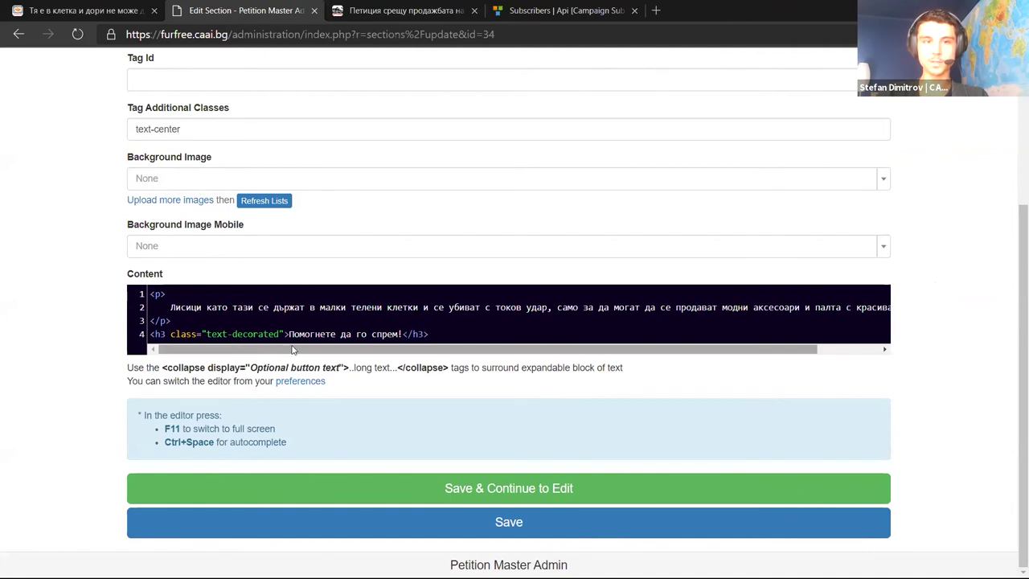
{"action": "scroll", "coordinate": [241, 350], "scroll_direction": "right", "scroll_amount": 3}
{"action": "scroll", "coordinate": [177, 354], "scroll_direction": "left", "scroll_amount": 3}
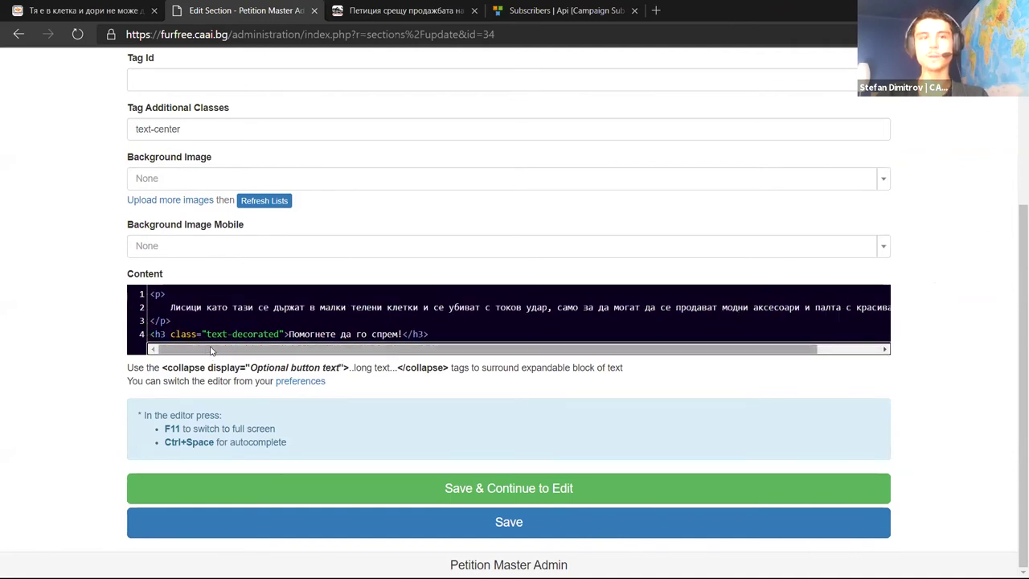
{"action": "left_click_drag", "start_coordinate": [450, 336], "coordinate": [62, 247]}
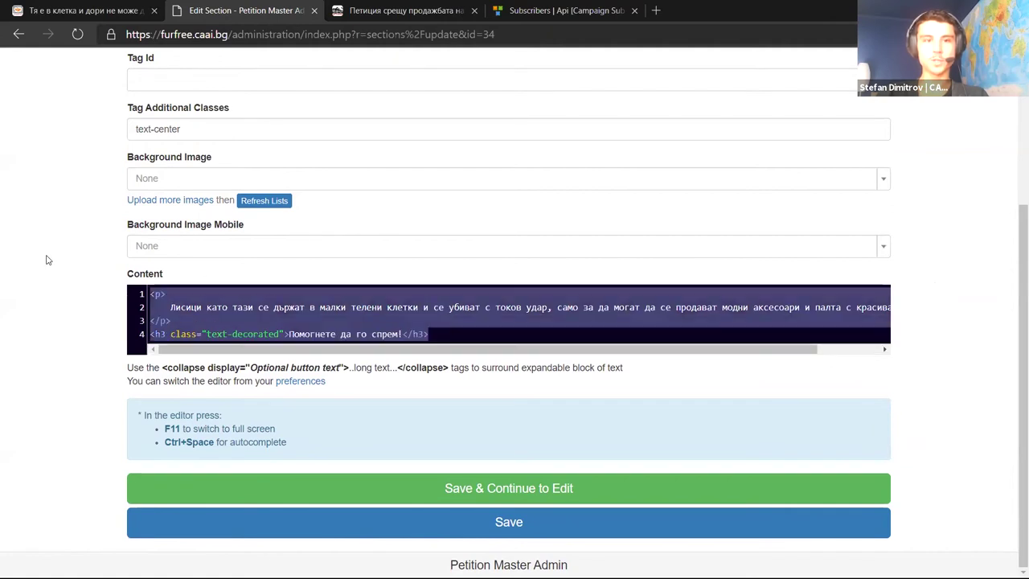
{"action": "left_click", "coordinate": [202, 297]}
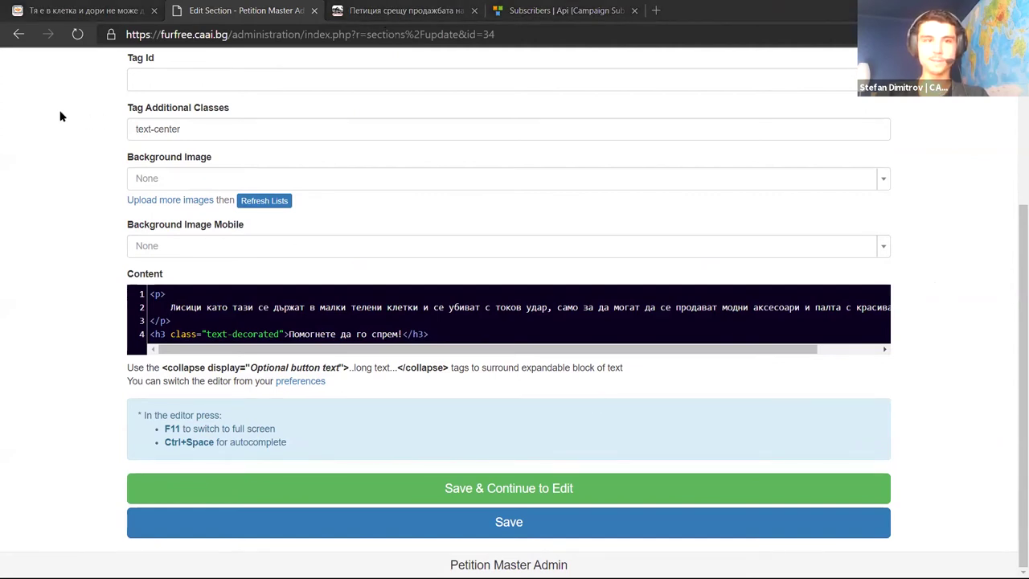
{"action": "scroll", "coordinate": [66, 117], "scroll_direction": "up", "scroll_amount": 3}
{"action": "scroll", "coordinate": [68, 118], "scroll_direction": "down", "scroll_amount": 2}
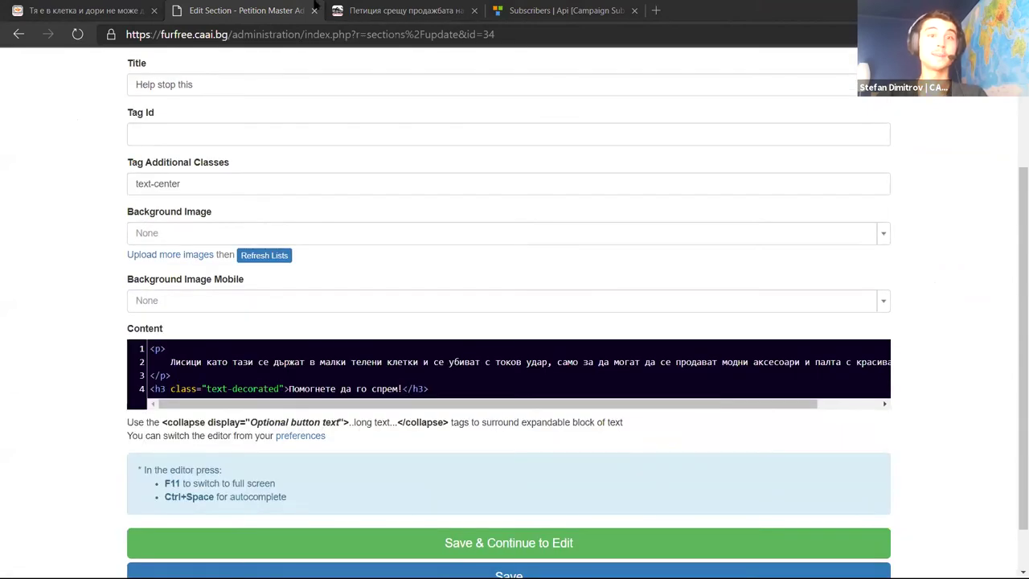
{"action": "left_click", "coordinate": [368, 11]}
{"action": "scroll", "coordinate": [64, 108], "scroll_direction": "up", "scroll_amount": 5}
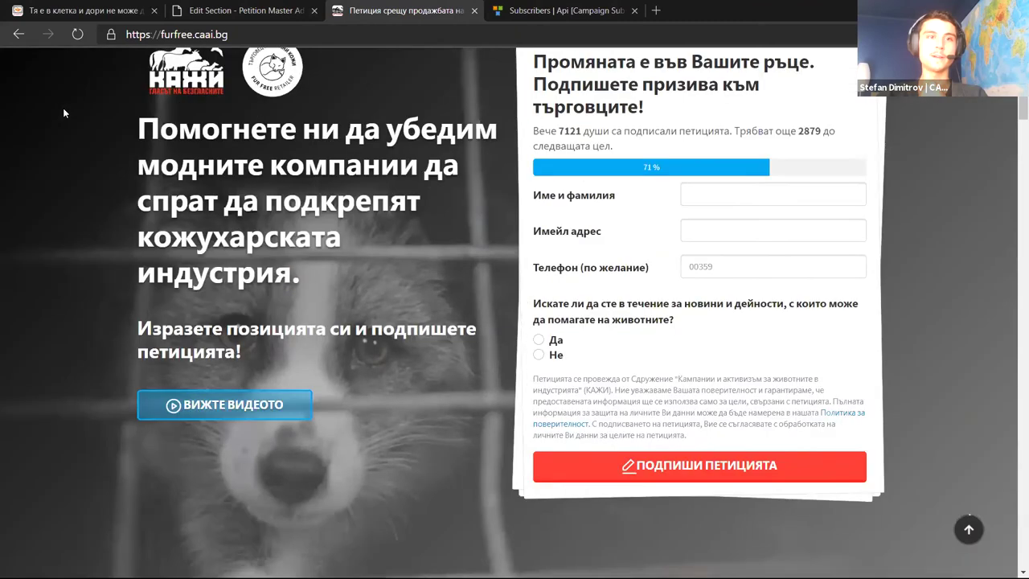
{"action": "scroll", "coordinate": [72, 121], "scroll_direction": "down", "scroll_amount": 8}
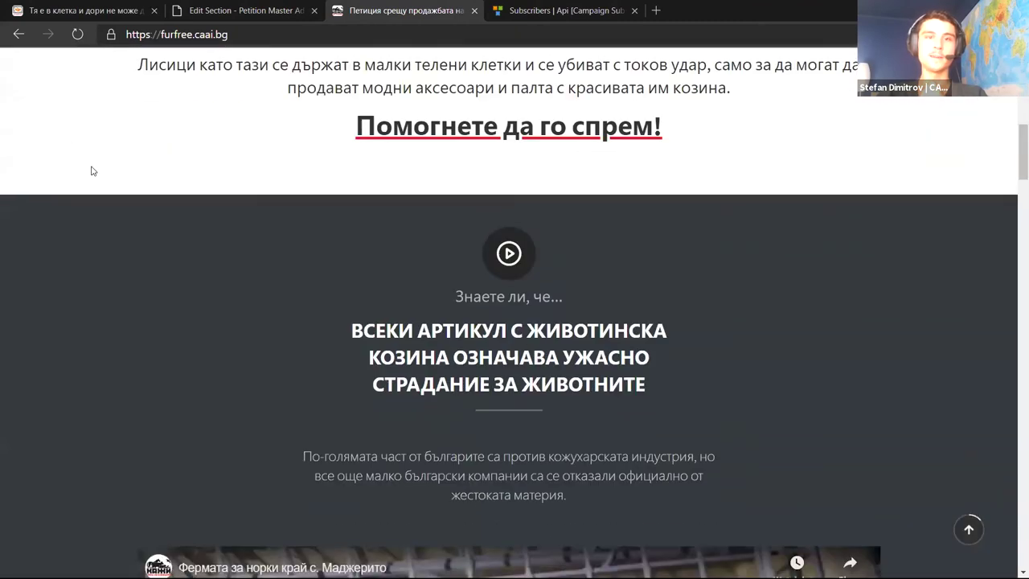
{"action": "scroll", "coordinate": [91, 170], "scroll_direction": "up", "scroll_amount": 2}
{"action": "left_click", "coordinate": [241, 11]}
{"action": "scroll", "coordinate": [77, 110], "scroll_direction": "up", "scroll_amount": 2}
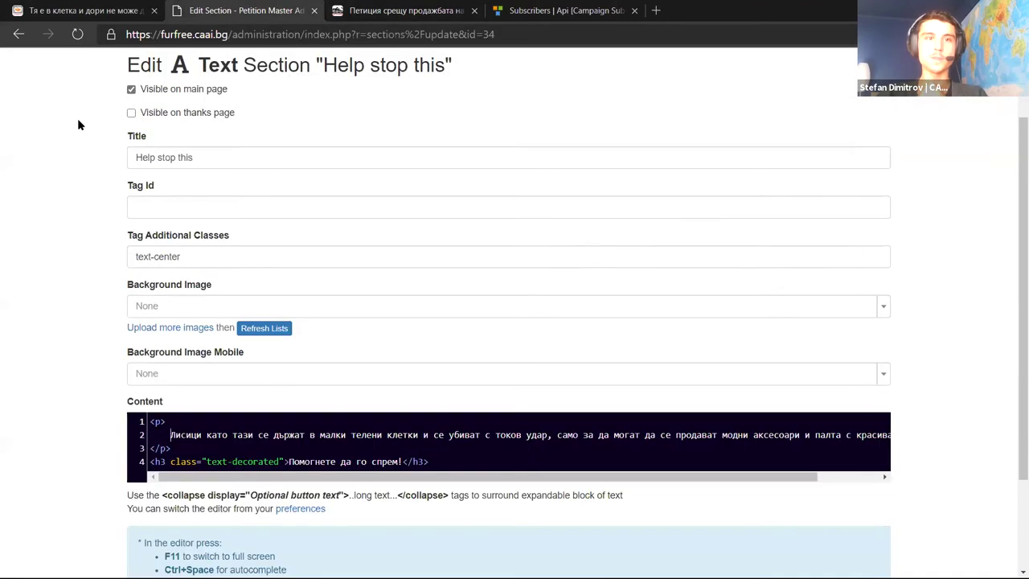
{"action": "scroll", "coordinate": [120, 225], "scroll_direction": "down", "scroll_amount": 3}
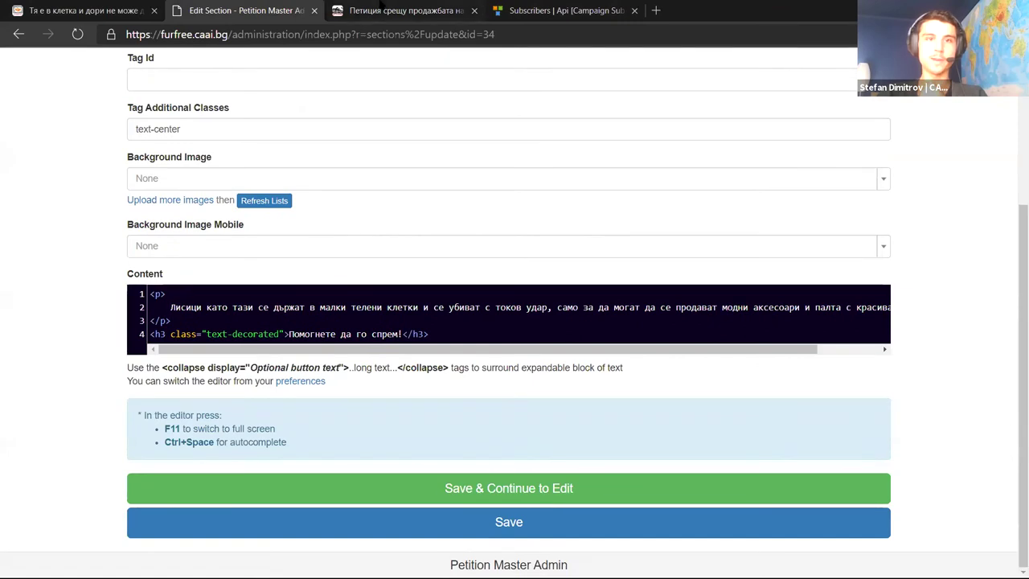
{"action": "left_click", "coordinate": [397, 10]}
{"action": "left_click_drag", "start_coordinate": [155, 222], "coordinate": [662, 286]}
{"action": "left_click", "coordinate": [661, 287]}
{"action": "left_click", "coordinate": [242, 10]}
{"action": "left_click_drag", "start_coordinate": [180, 307], "coordinate": [800, 307]}
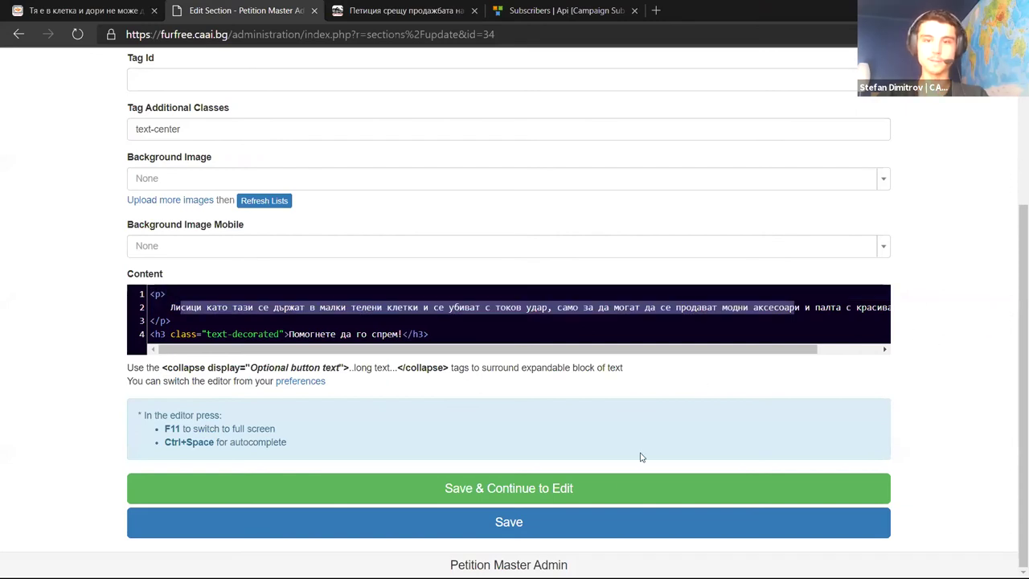
{"action": "scroll", "coordinate": [304, 354], "scroll_direction": "up", "scroll_amount": 3}
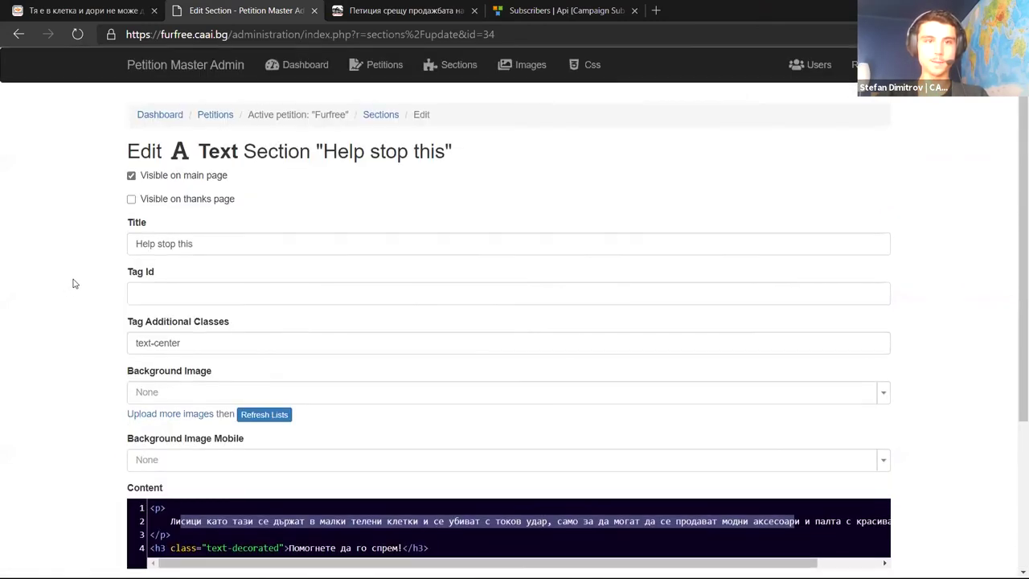
Return to the Sections list and compare it with the live petition page
{"action": "left_click", "coordinate": [380, 114]}
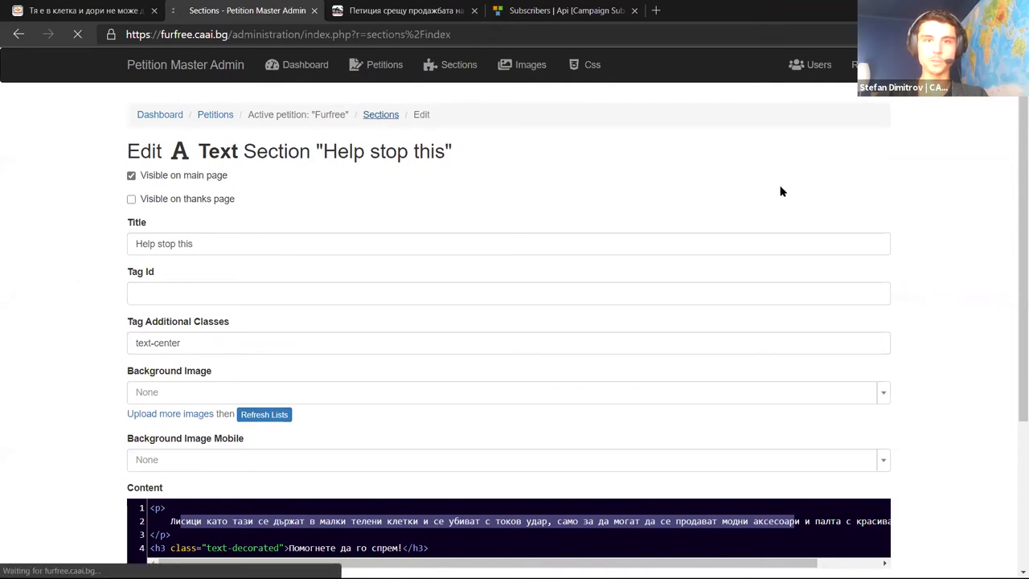
{"action": "scroll", "coordinate": [909, 246], "scroll_direction": "down", "scroll_amount": 3}
{"action": "scroll", "coordinate": [783, 262], "scroll_direction": "down", "scroll_amount": 3}
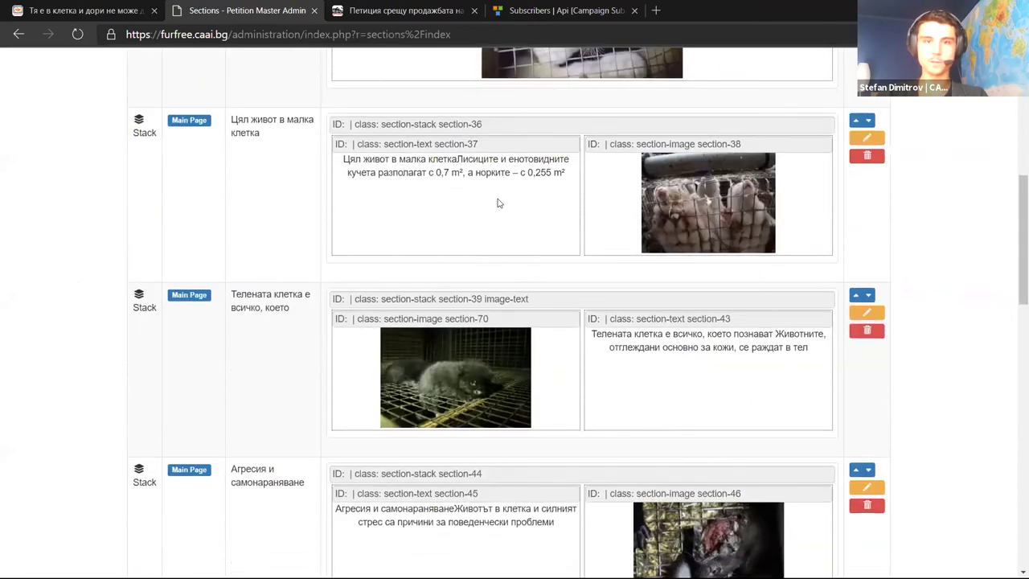
{"action": "left_click_drag", "start_coordinate": [472, 159], "coordinate": [657, 338]}
{"action": "left_click", "coordinate": [658, 337]}
{"action": "left_click", "coordinate": [406, 11]}
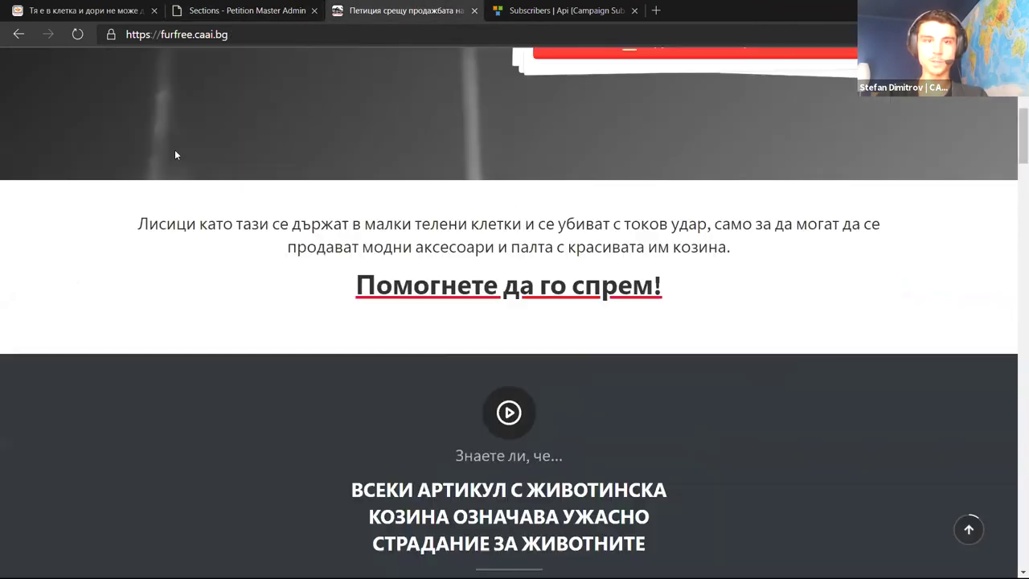
{"action": "scroll", "coordinate": [174, 150], "scroll_direction": "down", "scroll_amount": 10}
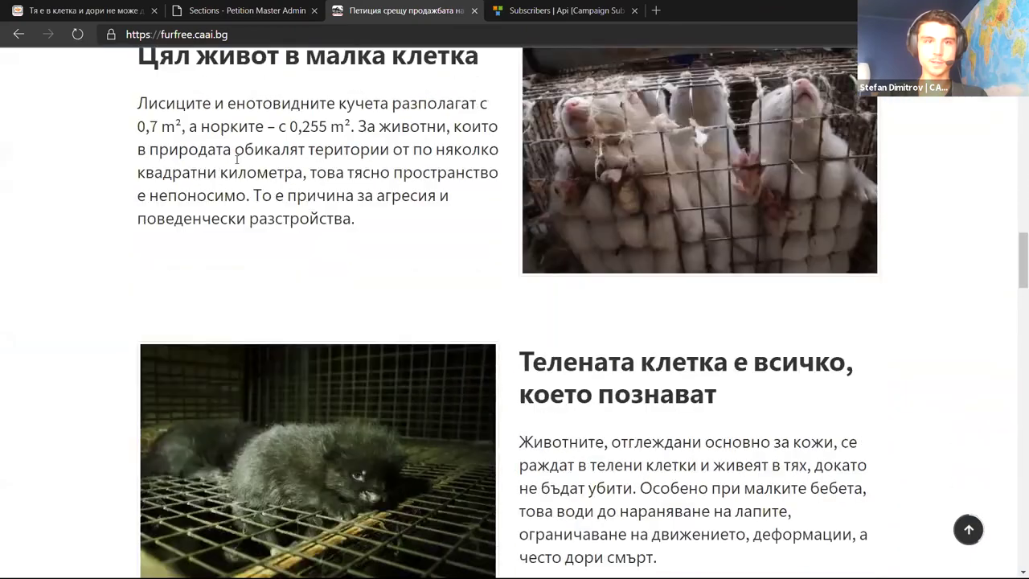
{"action": "scroll", "coordinate": [509, 322], "scroll_direction": "up", "scroll_amount": 1}
{"action": "scroll", "coordinate": [454, 292], "scroll_direction": "down", "scroll_amount": 5}
{"action": "scroll", "coordinate": [605, 397], "scroll_direction": "down", "scroll_amount": 2}
{"action": "left_click", "coordinate": [228, 8]}
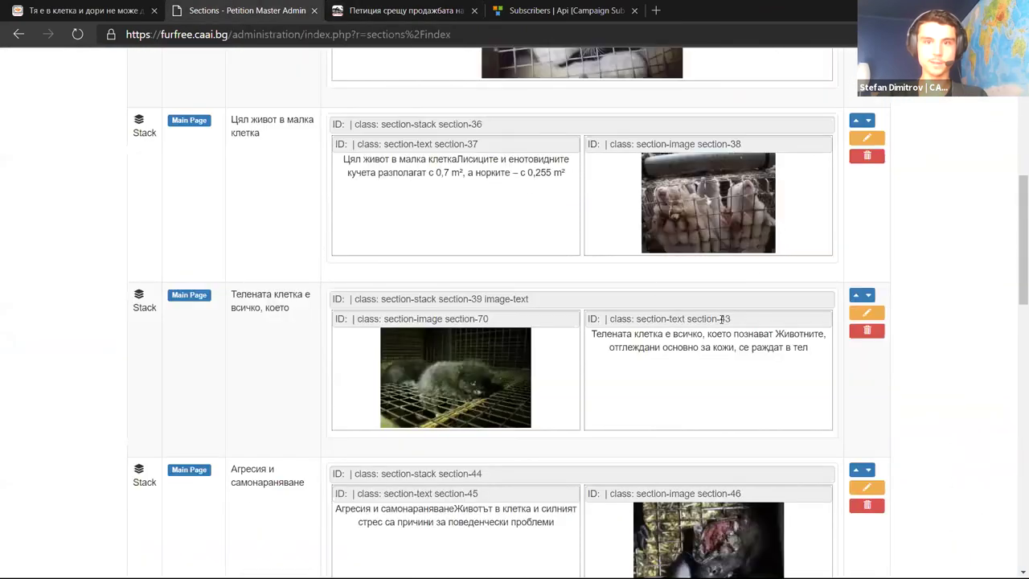
Edit the Small cage image in the Цял живот в малка клетка stack, keeping Small-cage.jpg
{"action": "left_click", "coordinate": [866, 145]}
{"action": "scroll", "coordinate": [888, 265], "scroll_direction": "down", "scroll_amount": 3}
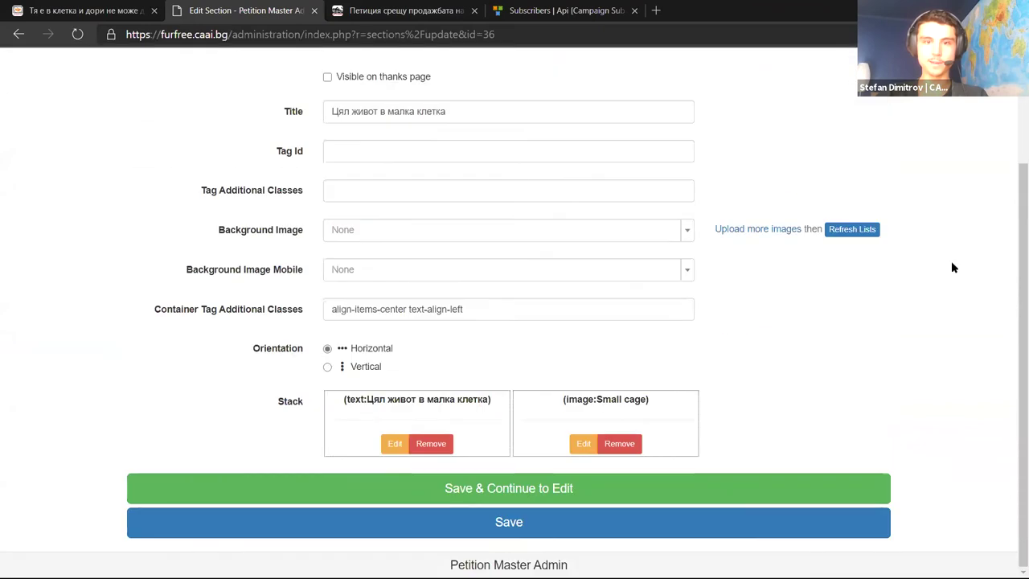
{"action": "double_click", "coordinate": [574, 397]}
{"action": "left_click", "coordinate": [583, 444]}
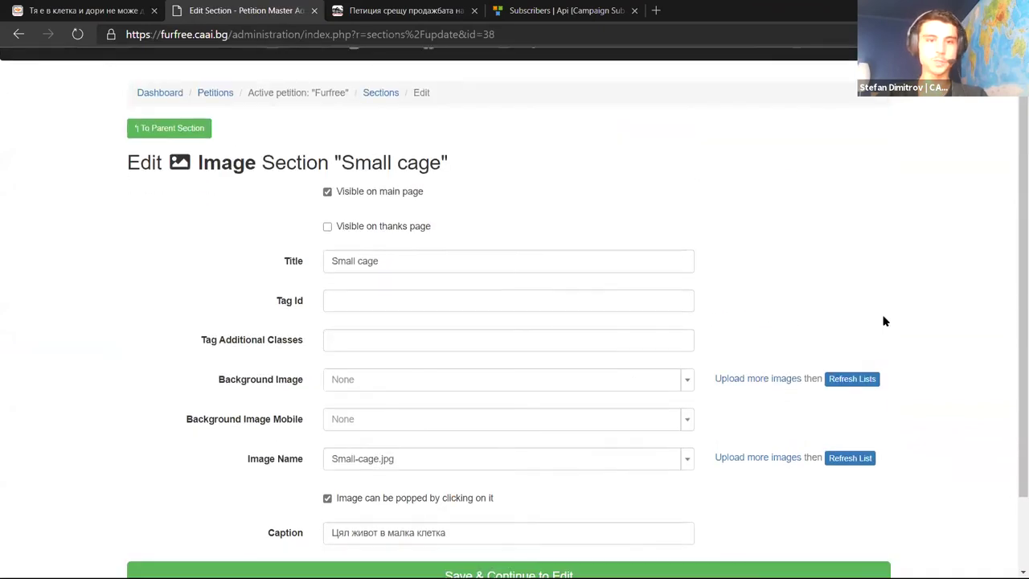
{"action": "left_click", "coordinate": [510, 373]}
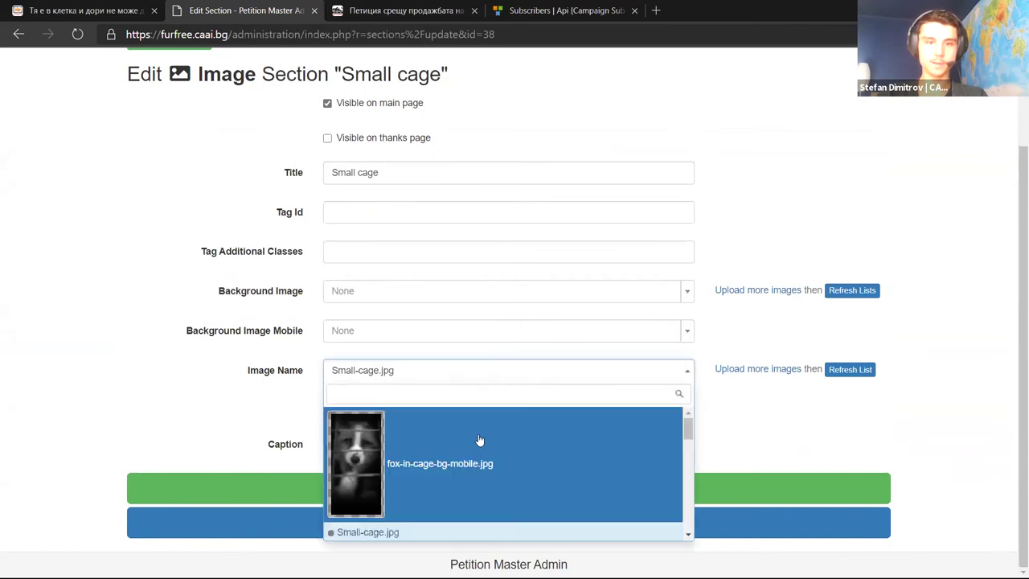
{"action": "scroll", "coordinate": [526, 455], "scroll_direction": "down", "scroll_amount": 2}
{"action": "scroll", "coordinate": [537, 474], "scroll_direction": "down", "scroll_amount": 5}
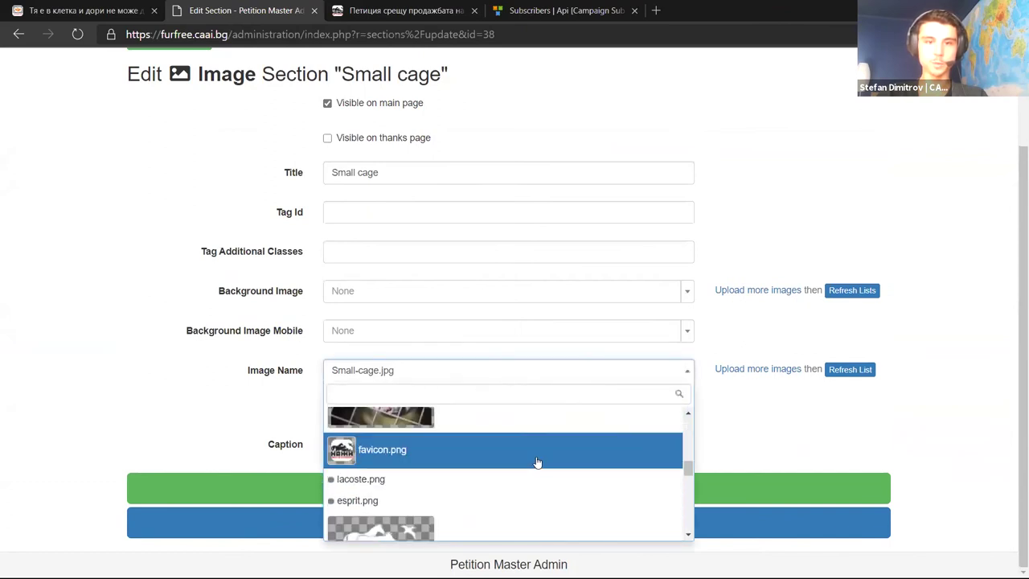
{"action": "scroll", "coordinate": [542, 474], "scroll_direction": "up", "scroll_amount": 6}
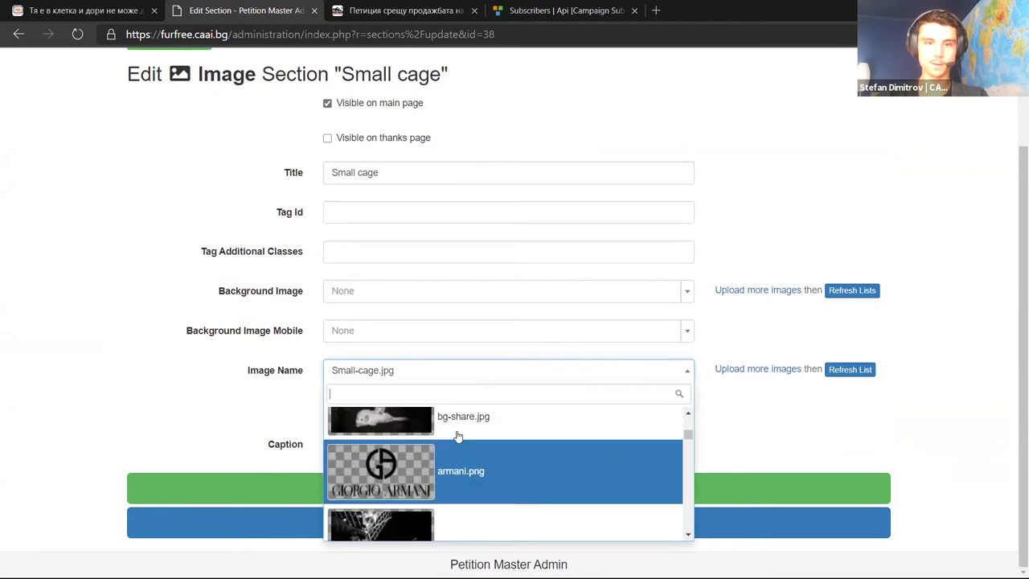
{"action": "left_click", "coordinate": [113, 332]}
{"action": "scroll", "coordinate": [440, 397], "scroll_direction": "up", "scroll_amount": 3}
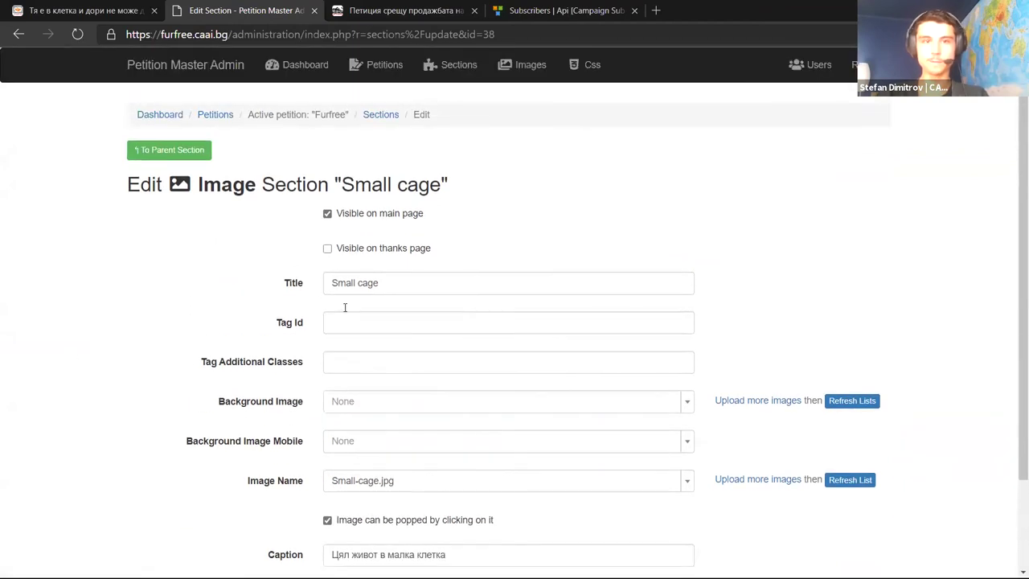
{"action": "left_click", "coordinate": [378, 115]}
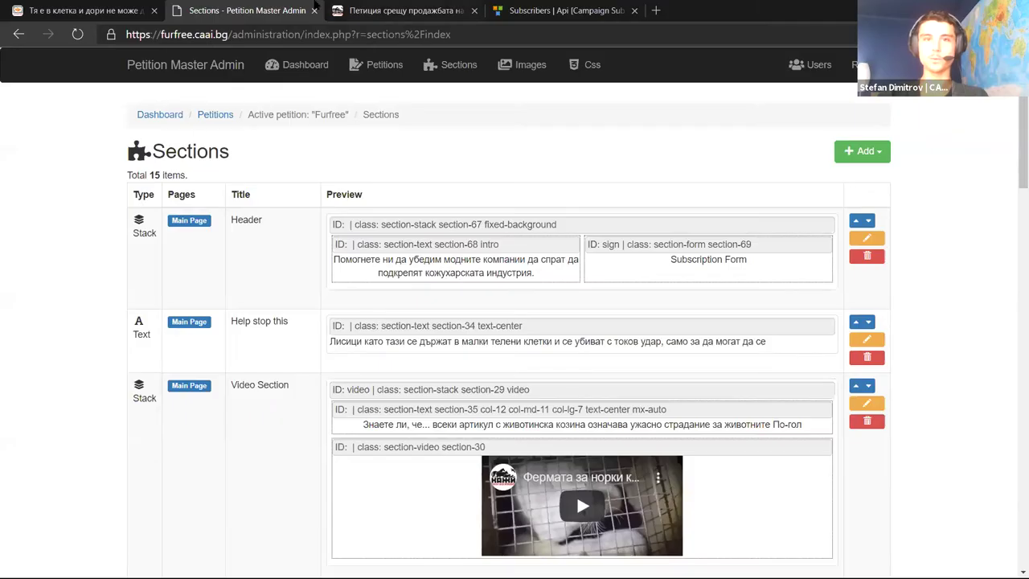
{"action": "left_click", "coordinate": [232, 35]}
{"action": "left_click_drag", "start_coordinate": [233, 34], "coordinate": [127, 34]}
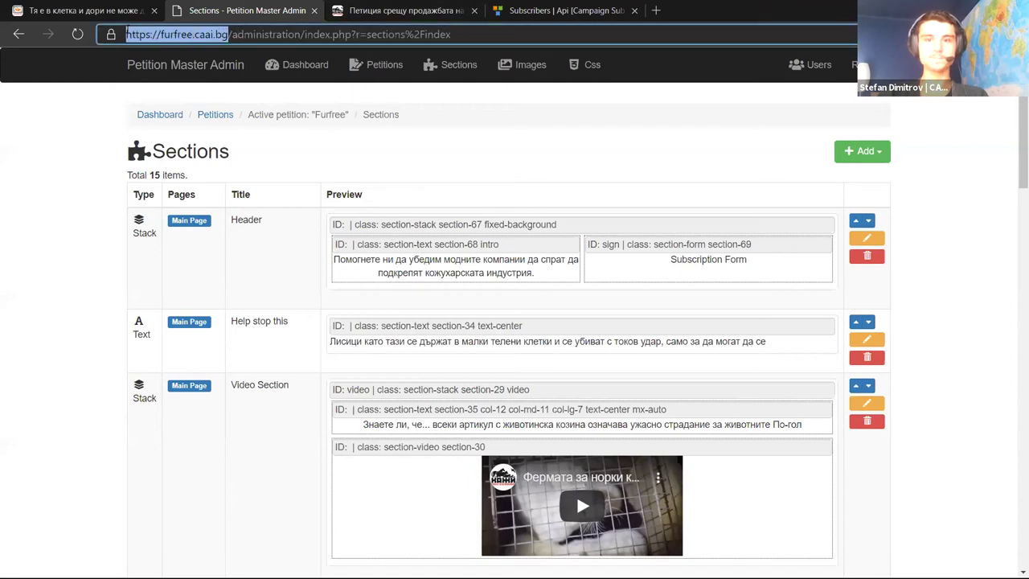
{"action": "left_click", "coordinate": [68, 137]}
{"action": "scroll", "coordinate": [68, 133], "scroll_direction": "down", "scroll_amount": 1}
{"action": "scroll", "coordinate": [68, 128], "scroll_direction": "up", "scroll_amount": 1}
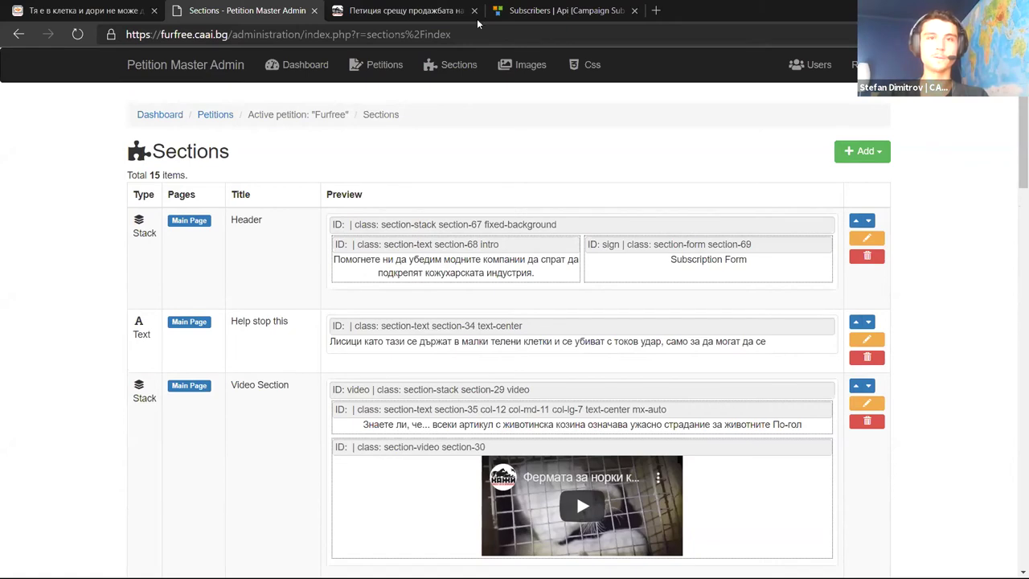
{"action": "left_click", "coordinate": [659, 8]}
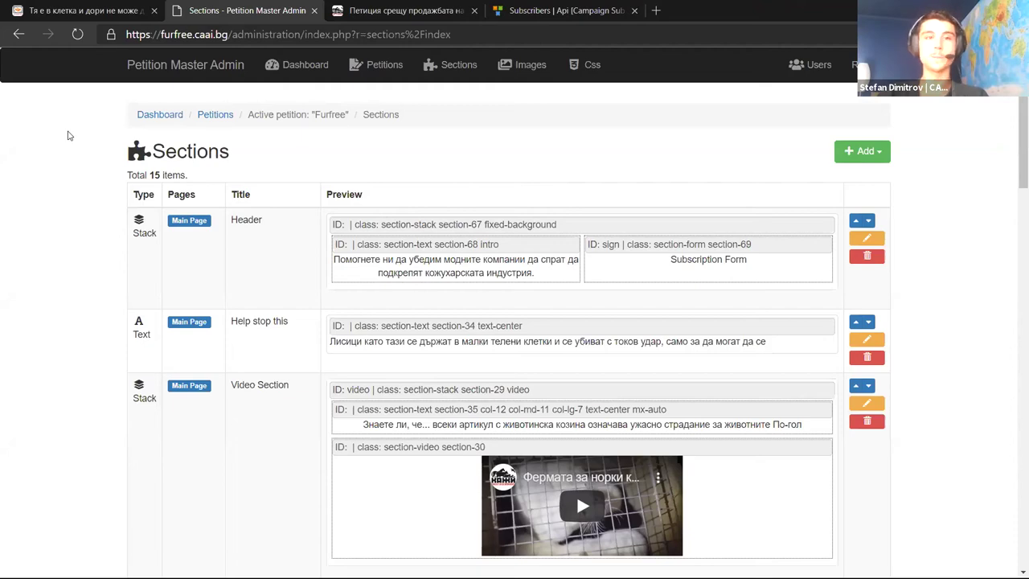
{"action": "key", "text": "alt+Tab"}
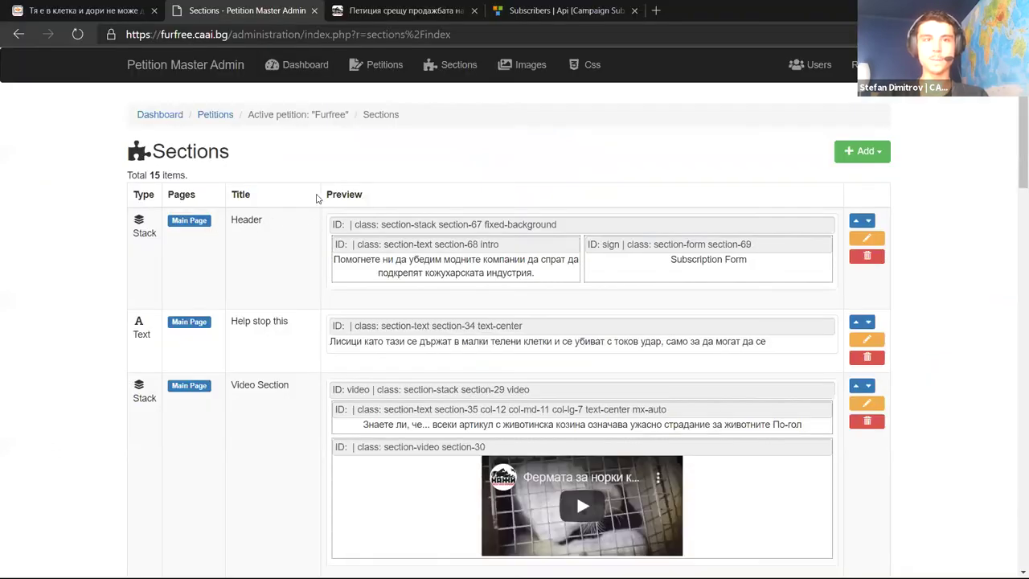
Switch to the Subscribers tab and highlight the 10,952 items count and the first subscriber's name
{"action": "left_click", "coordinate": [548, 10]}
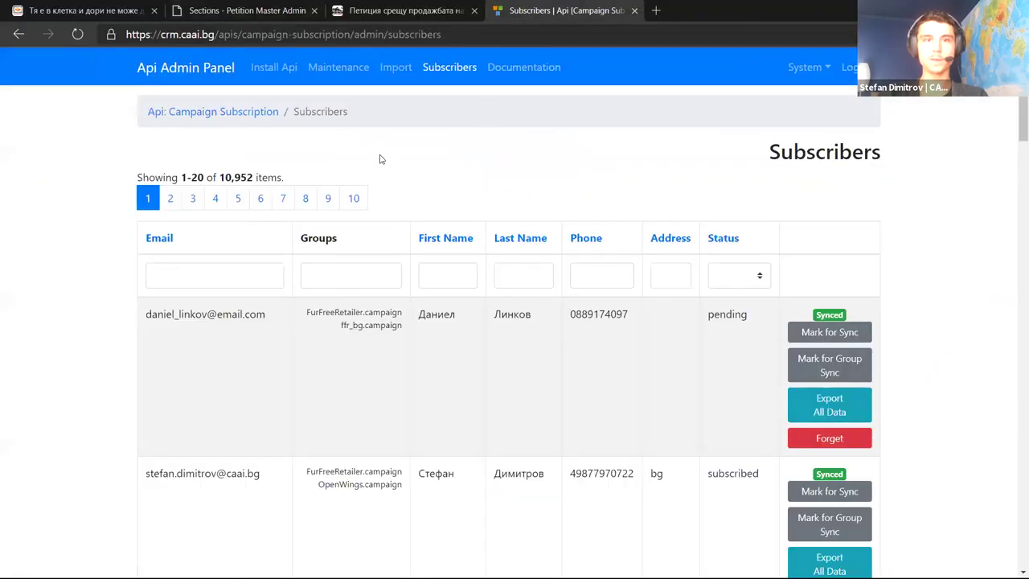
{"action": "left_click_drag", "start_coordinate": [346, 170], "coordinate": [101, 169]}
{"action": "left_click", "coordinate": [93, 161]}
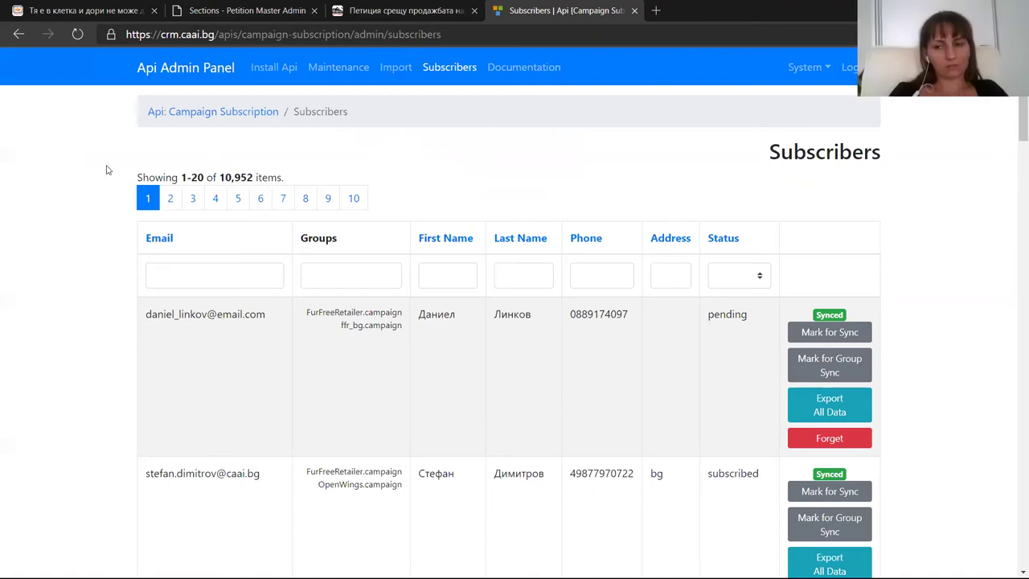
{"action": "left_click_drag", "start_coordinate": [143, 178], "coordinate": [281, 178]}
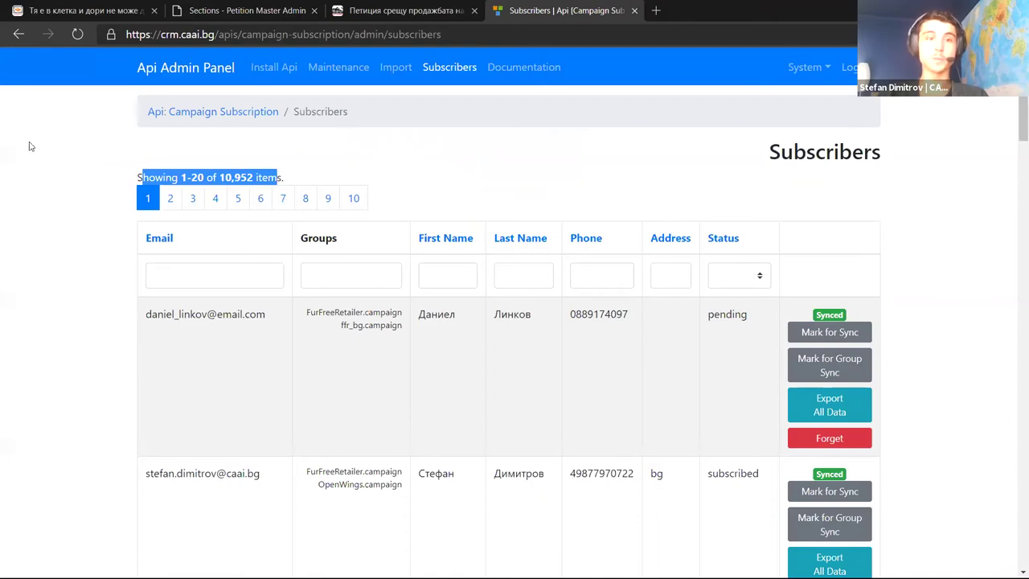
{"action": "left_click", "coordinate": [61, 140]}
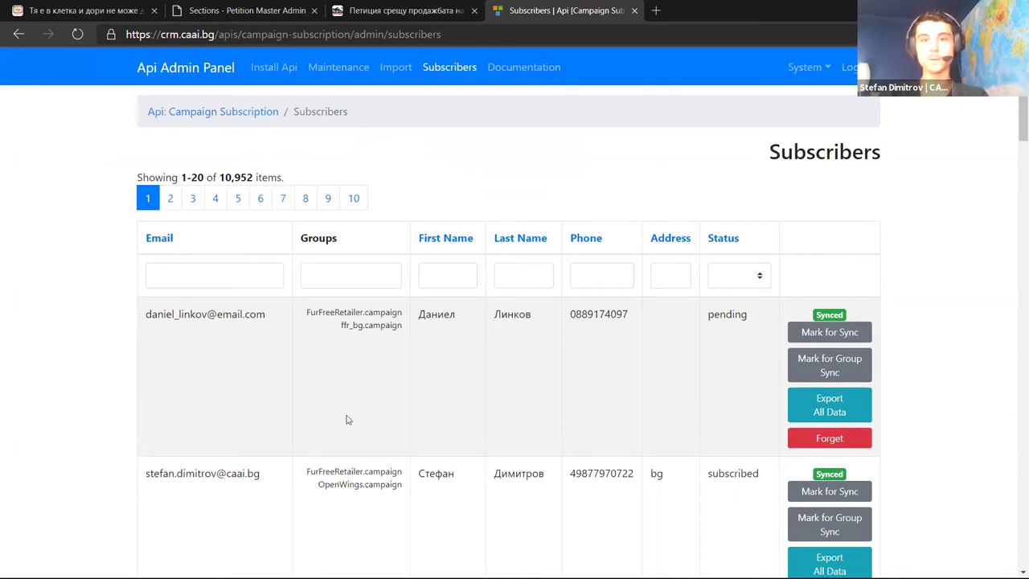
{"action": "left_click_drag", "start_coordinate": [492, 315], "coordinate": [664, 316]}
{"action": "left_click", "coordinate": [621, 327]}
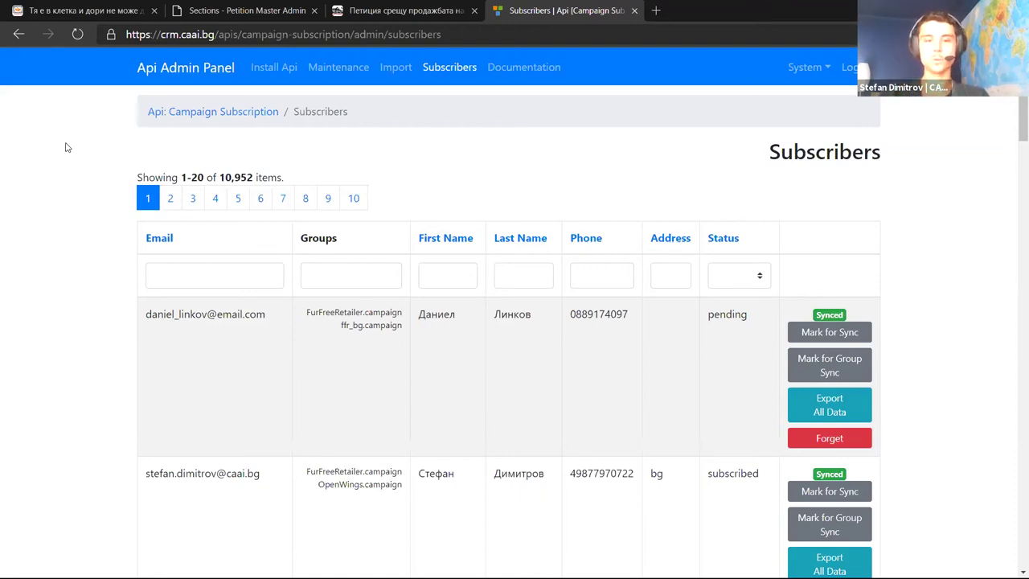
{"action": "key", "text": "ctrl+t"}
{"action": "type", "text": "sal"}
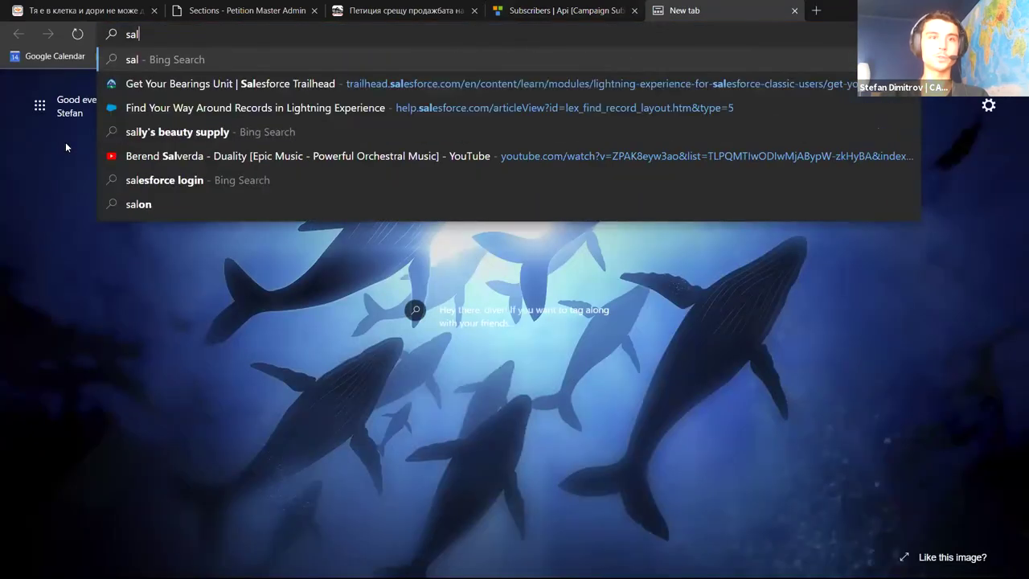
{"action": "type", "text": "es"}
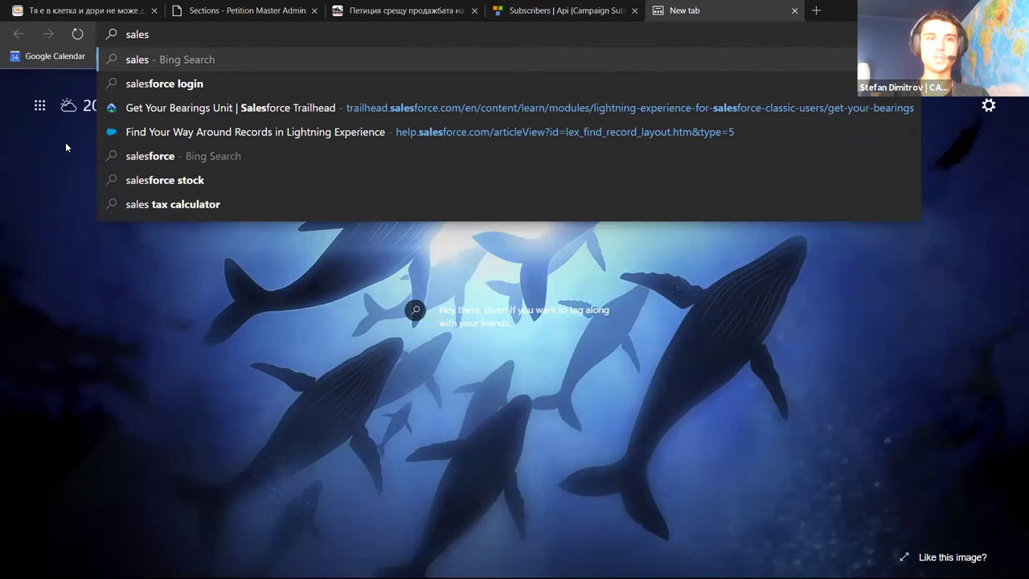
{"action": "key", "text": "Down"}
{"action": "key", "text": "Up"}
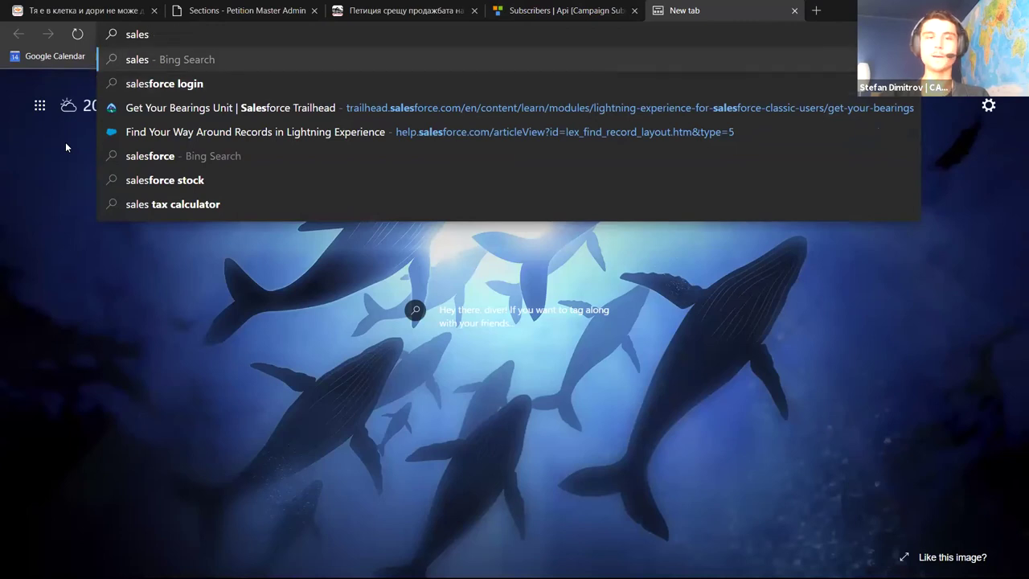
{"action": "type", "text": "force"}
{"action": "key", "text": "BackSpace"}
{"action": "key", "text": "Return"}
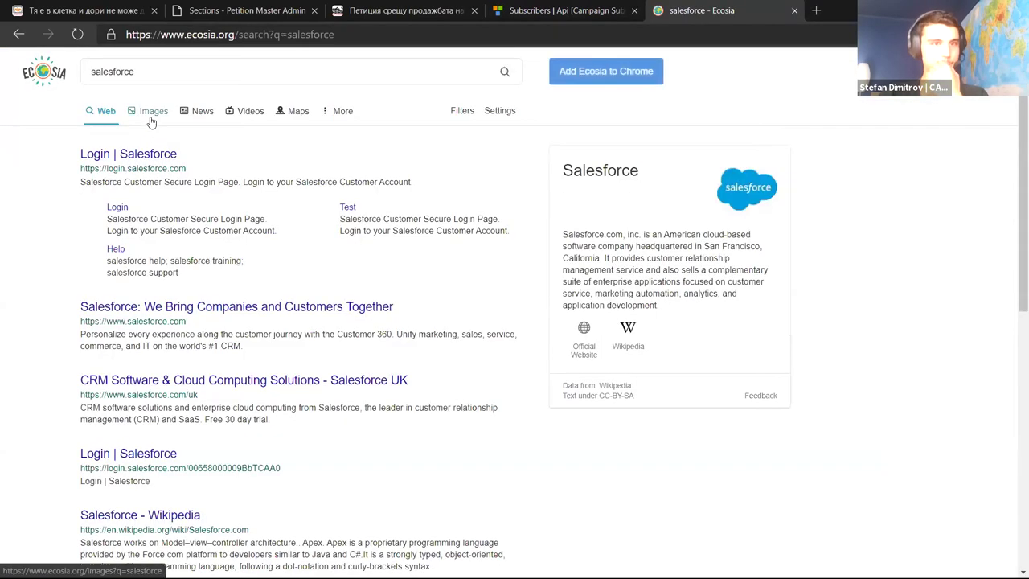
{"action": "left_click", "coordinate": [149, 112]}
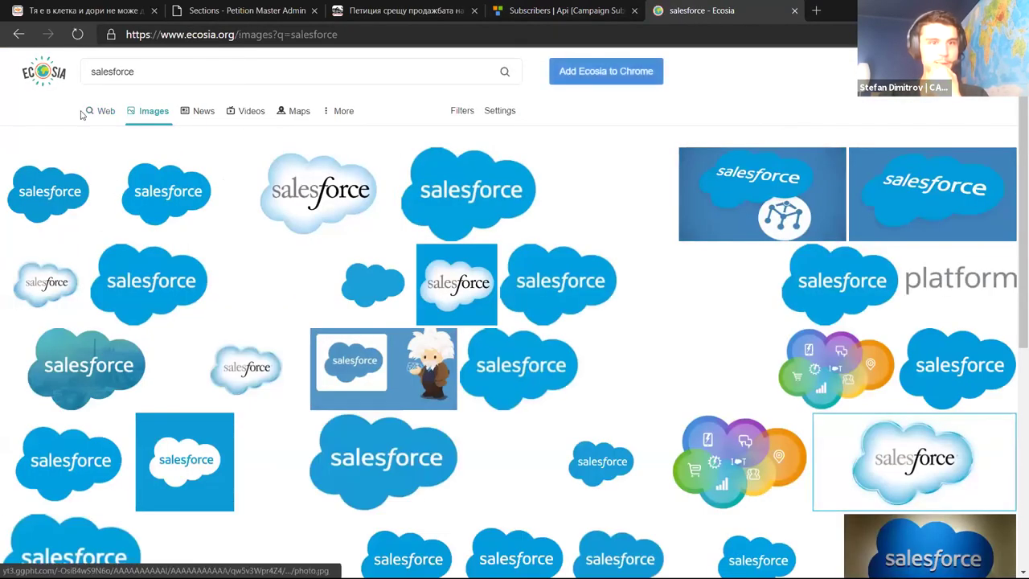
{"action": "left_click", "coordinate": [98, 111]}
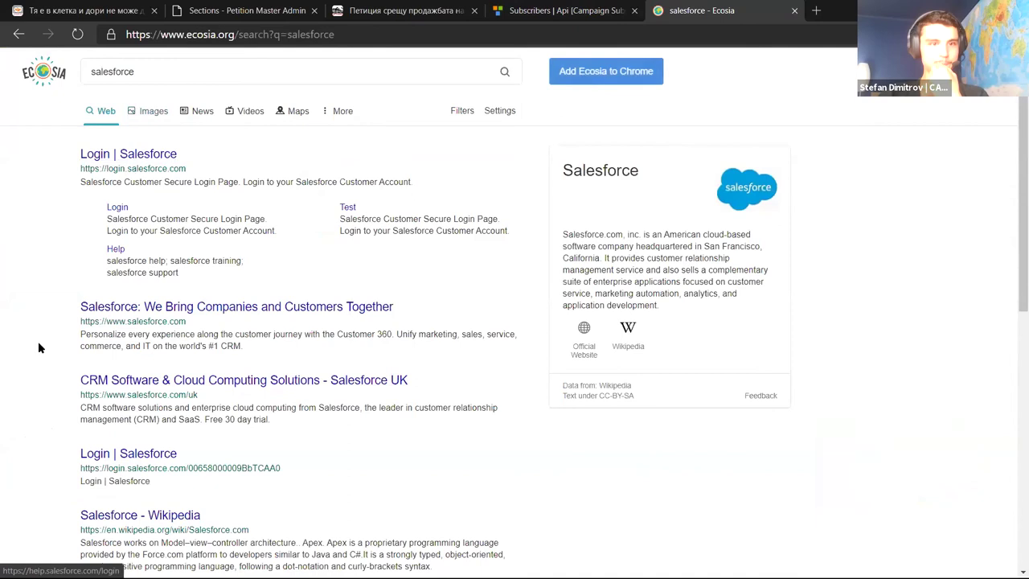
{"action": "key", "text": "ctrl+w"}
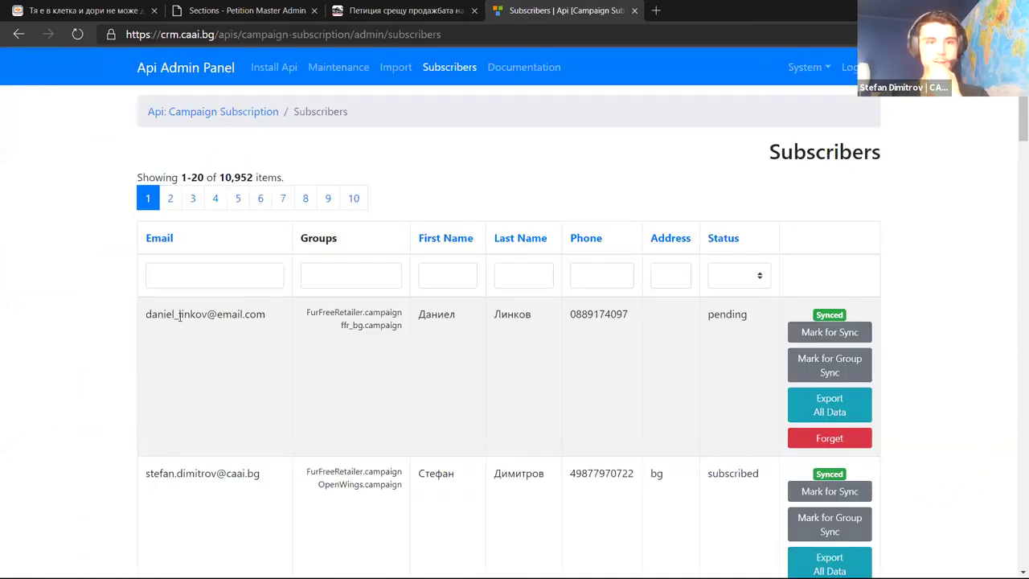
Highlight the first subscriber's row, then switch to the petition page and scroll to its top
{"action": "left_click_drag", "start_coordinate": [172, 313], "coordinate": [714, 317]}
{"action": "left_click", "coordinate": [611, 185]}
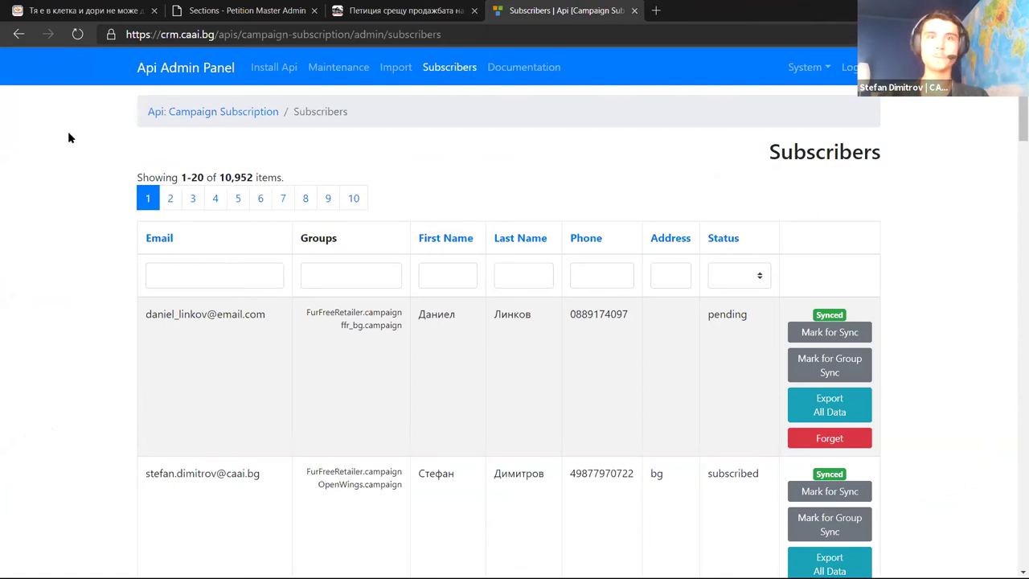
{"action": "left_click", "coordinate": [376, 9]}
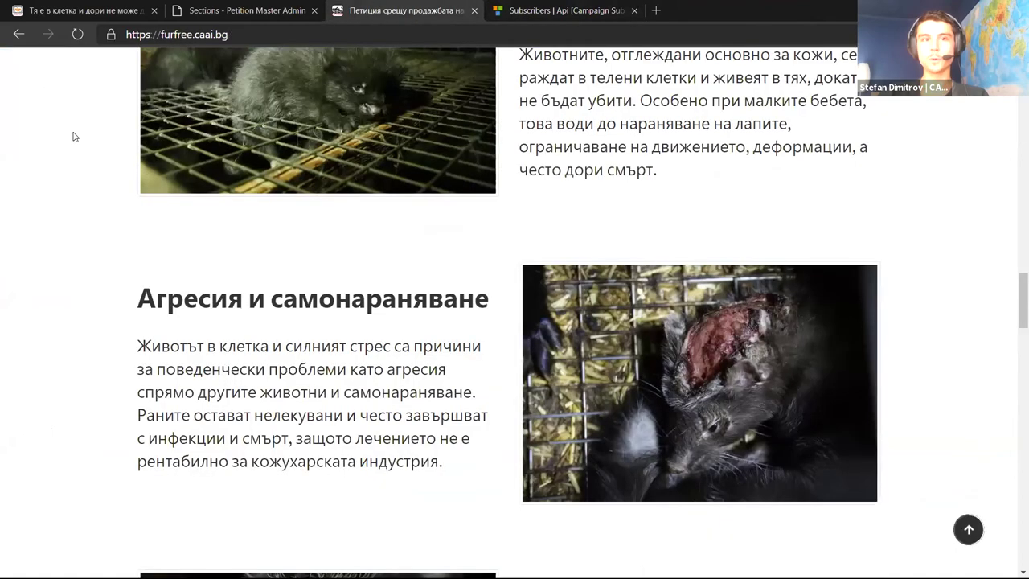
{"action": "scroll", "coordinate": [57, 328], "scroll_direction": "up", "scroll_amount": 15}
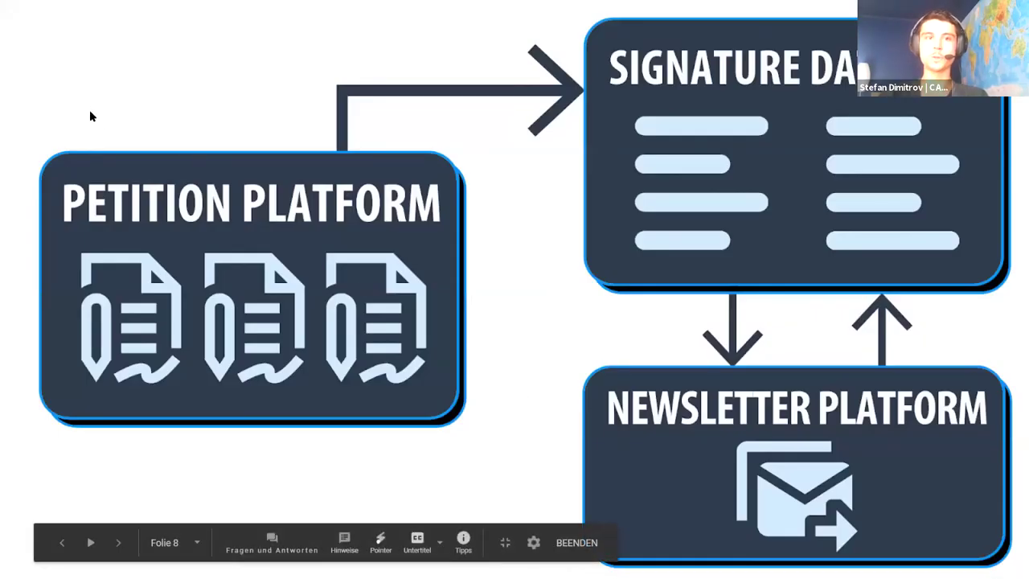
Switch from the slideshow back to the furfree.caai.bg petition page
{"action": "key", "text": "alt+Tab"}
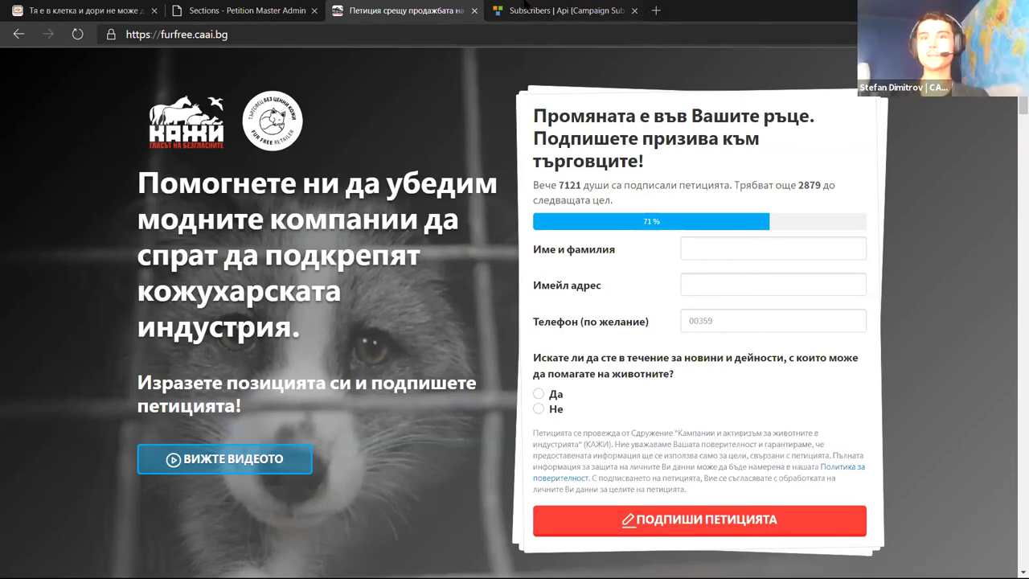
Switch to the 'Subscribers | Api' tab showing 1-20 of 10,952 items
{"action": "key", "text": "ctrl+Tab"}
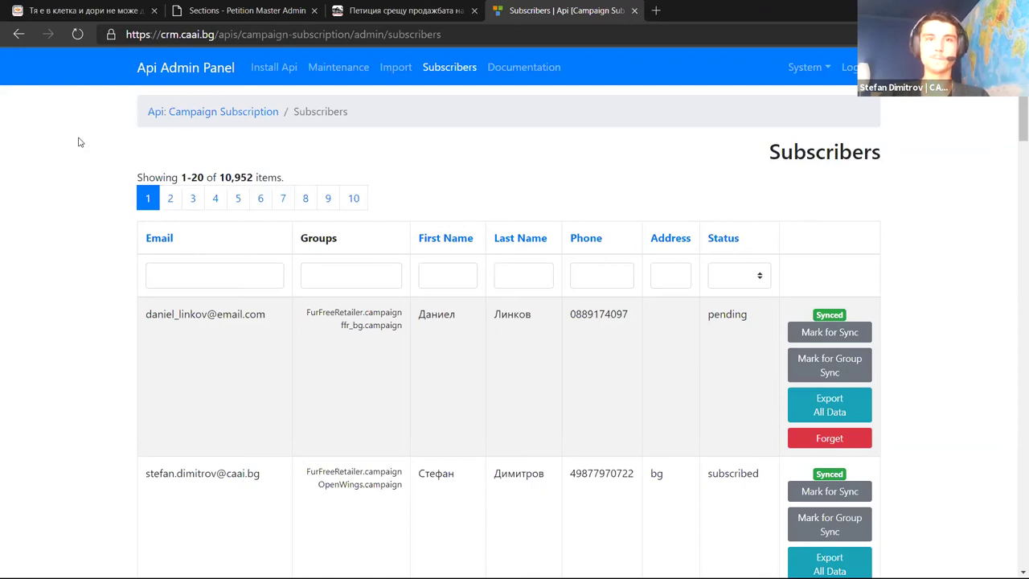
Return to the furfree.caai.bg petition page tab
{"action": "left_click", "coordinate": [402, 11]}
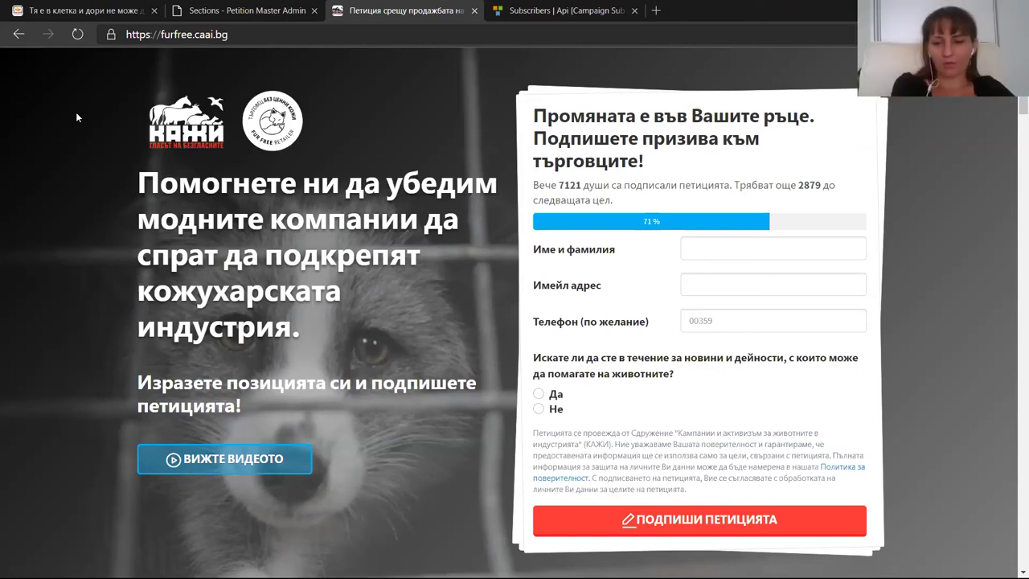
Load mailerlite.com in a new tab, view its subscribers list, and return to the dashboard
{"action": "left_click", "coordinate": [656, 11]}
{"action": "type", "text": "mailerlite.com"}
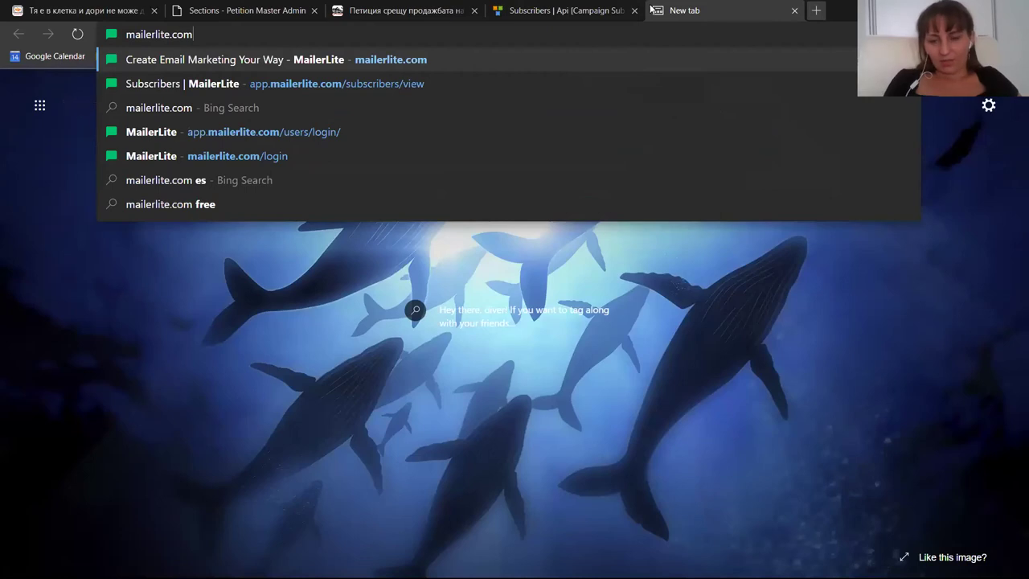
{"action": "key", "text": "Return"}
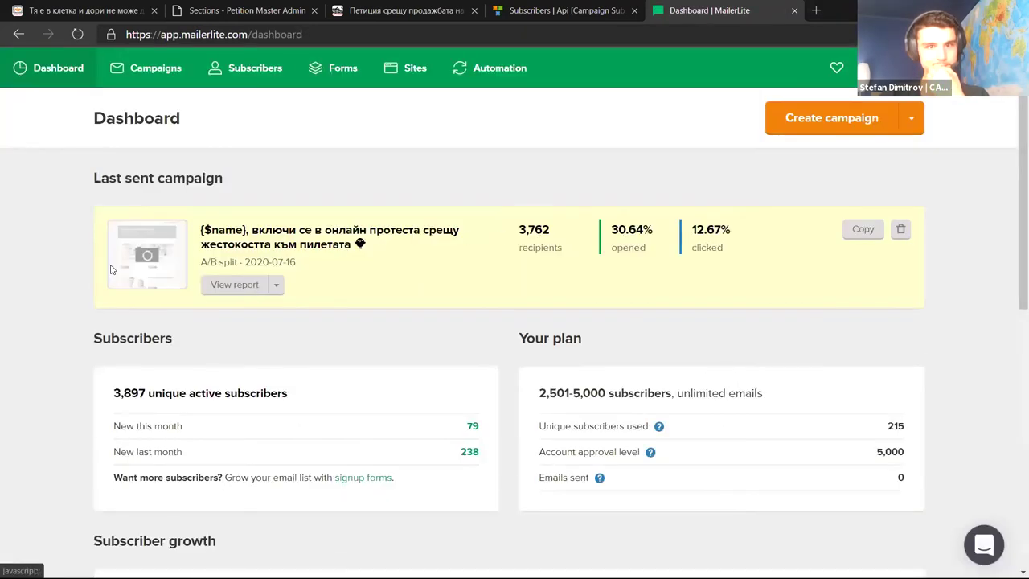
{"action": "left_click", "coordinate": [255, 69]}
{"action": "left_click", "coordinate": [58, 68]}
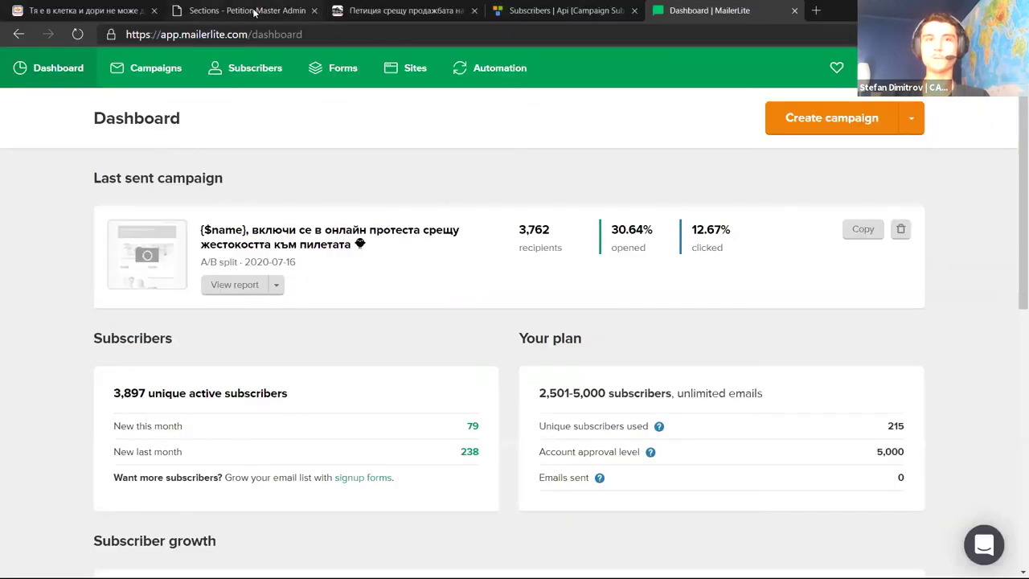
Switch to the petition page and highlight its headline
{"action": "left_click", "coordinate": [368, 6]}
{"action": "left_click_drag", "start_coordinate": [250, 183], "coordinate": [275, 337]}
{"action": "left_click", "coordinate": [276, 338]}
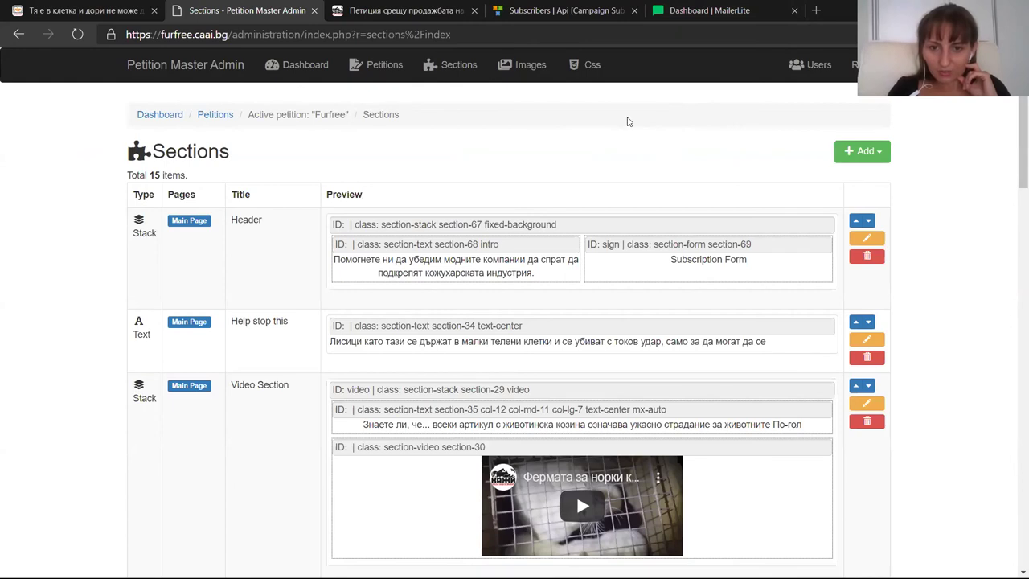
{"action": "key", "text": "alt+Tab"}
{"action": "key", "text": "alt+shift+Tab"}
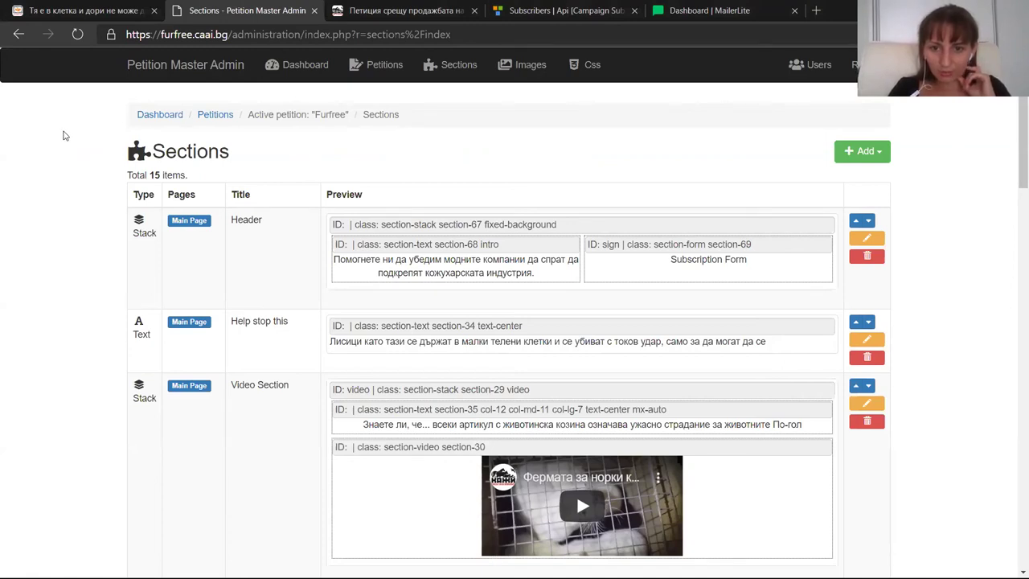
{"action": "key", "text": "alt+Tab"}
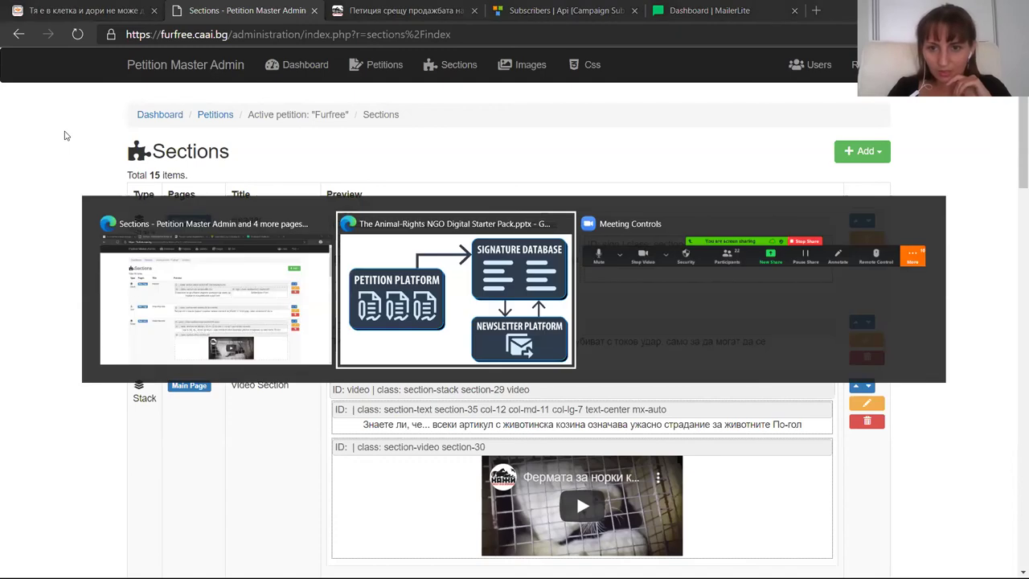
{"action": "key", "text": "alt+Tab"}
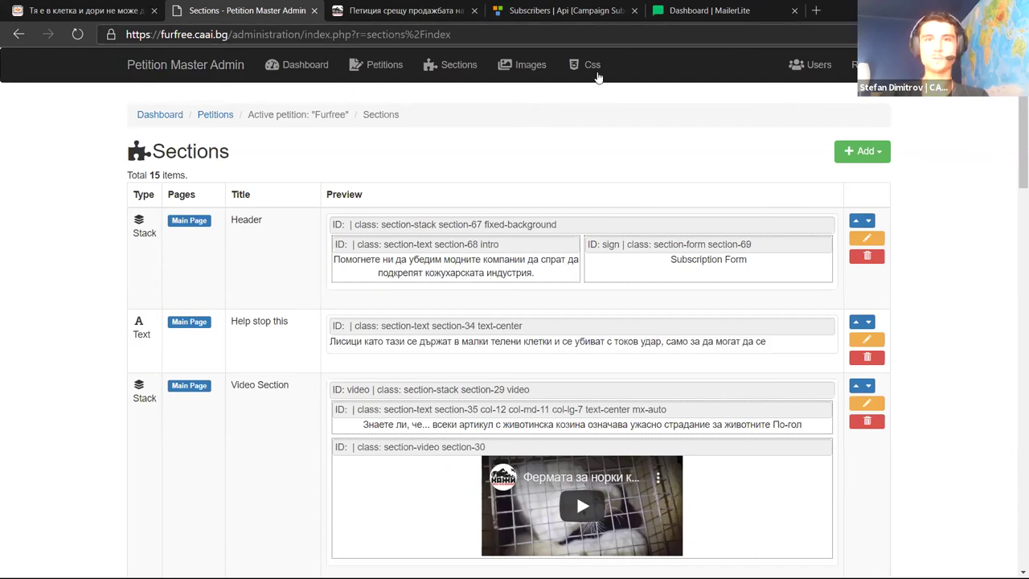
Open a new tab, enter a contact e-mail address as the web address, and dismiss the suggestions
{"action": "key", "text": "ctrl+t"}
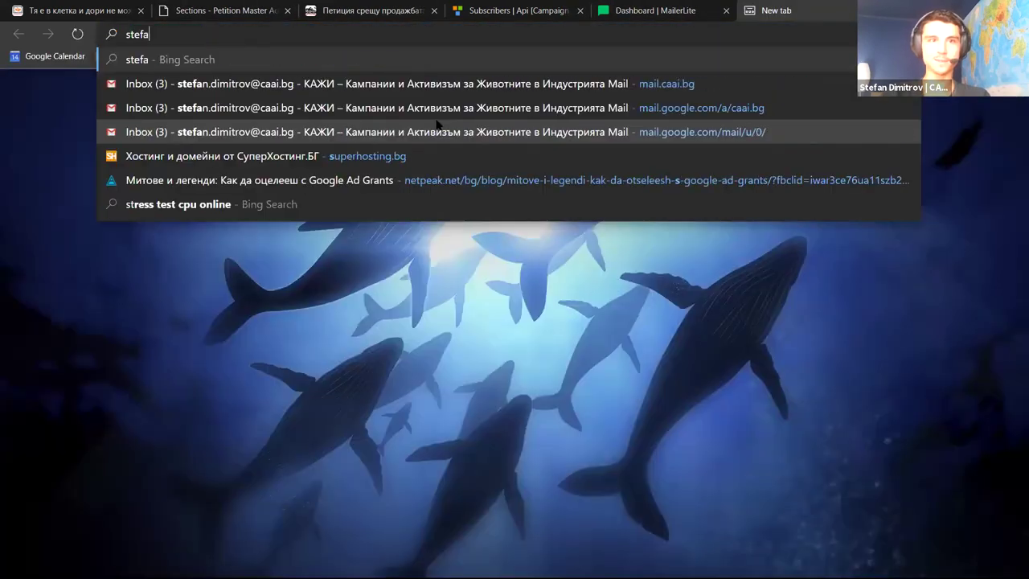
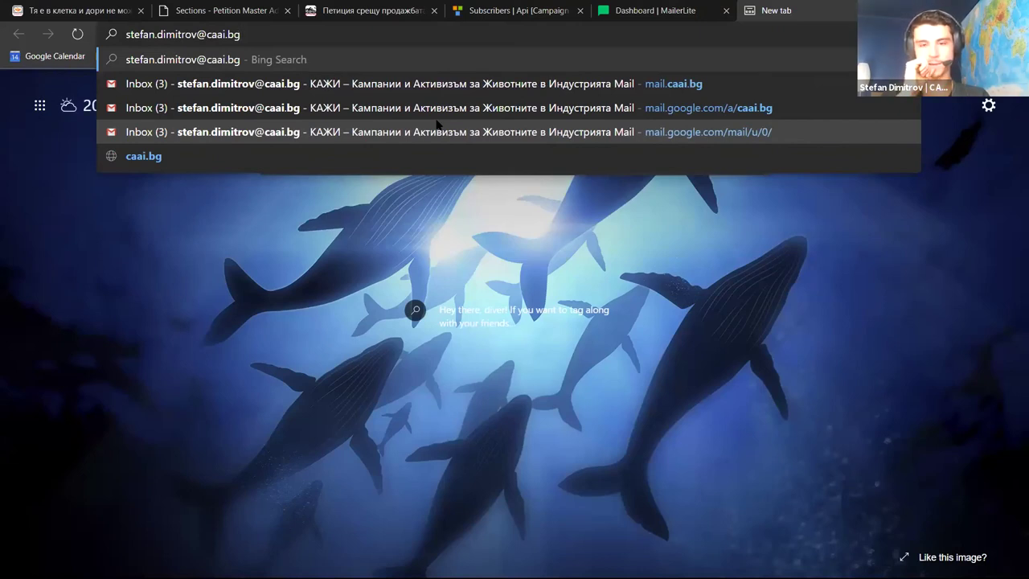
{"action": "left_click", "coordinate": [119, 259]}
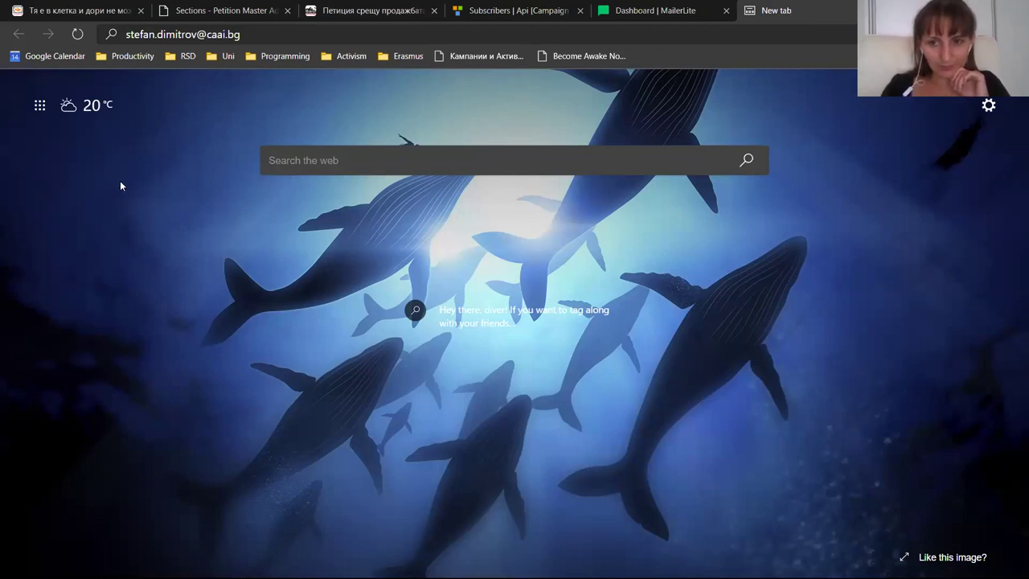
Search the web for 'stripe' in a new tab and open the official stripe.com result
{"action": "left_click", "coordinate": [866, 11]}
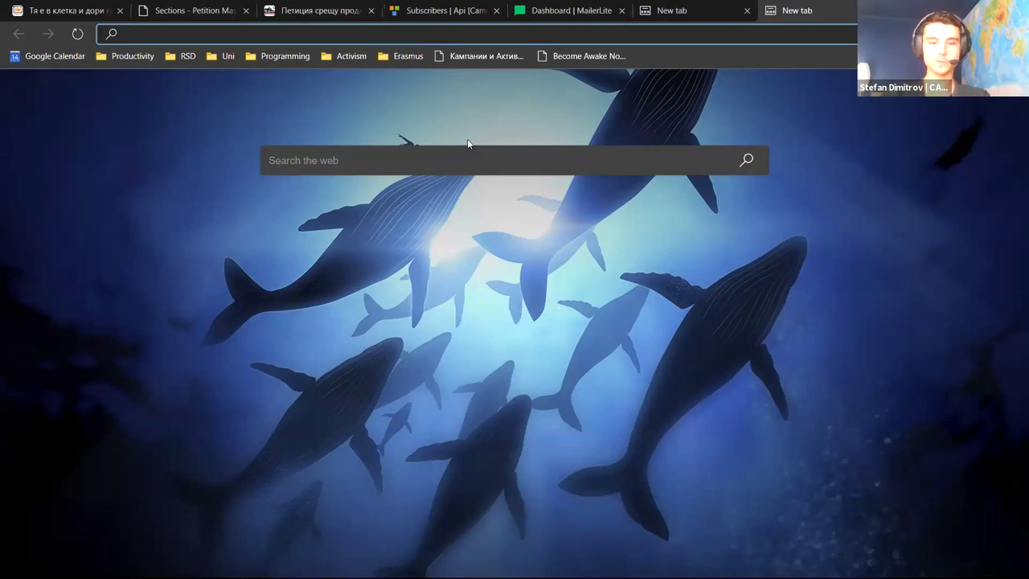
{"action": "type", "text": "stripe"}
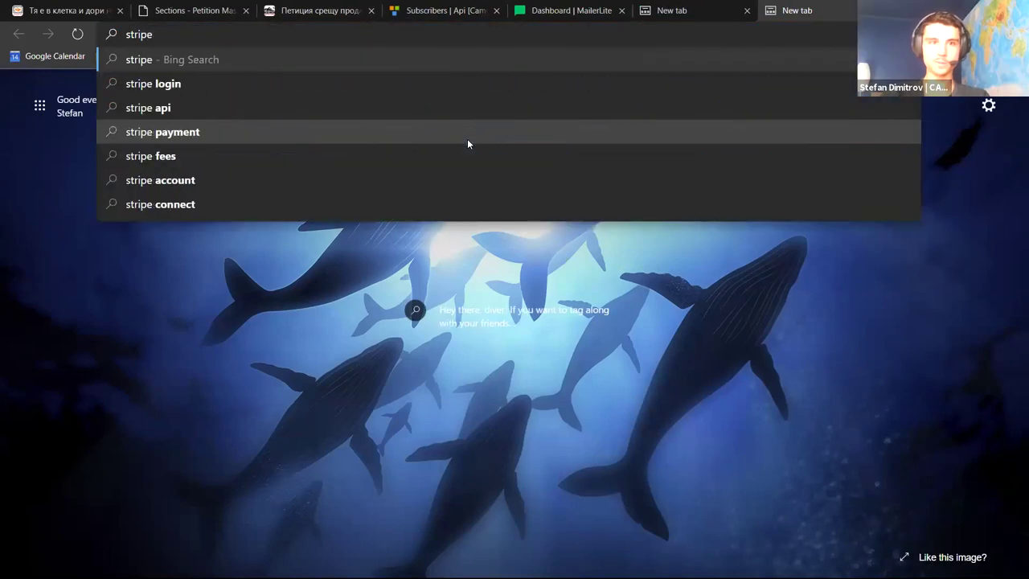
{"action": "key", "text": "Return"}
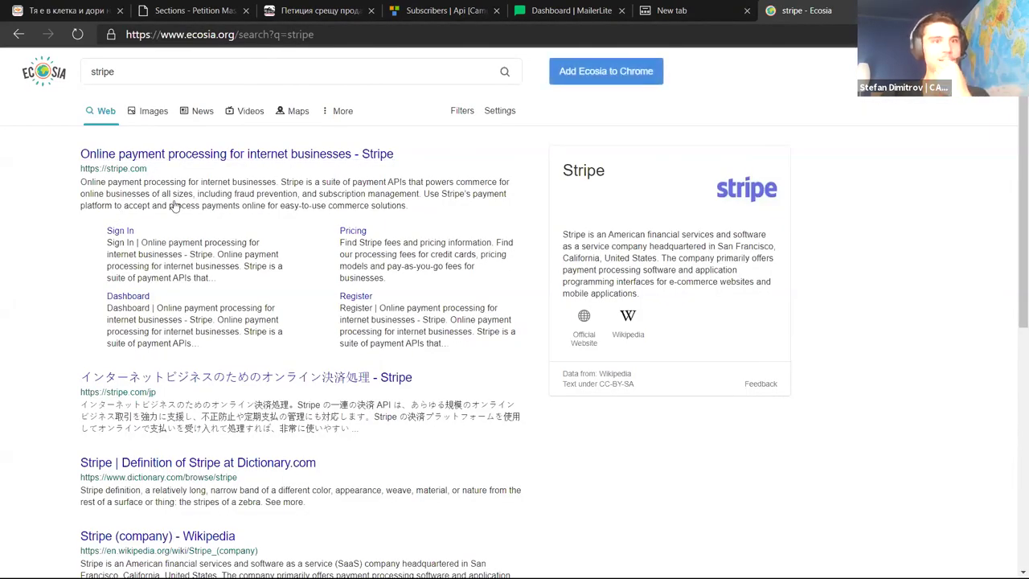
{"action": "left_click", "coordinate": [257, 158]}
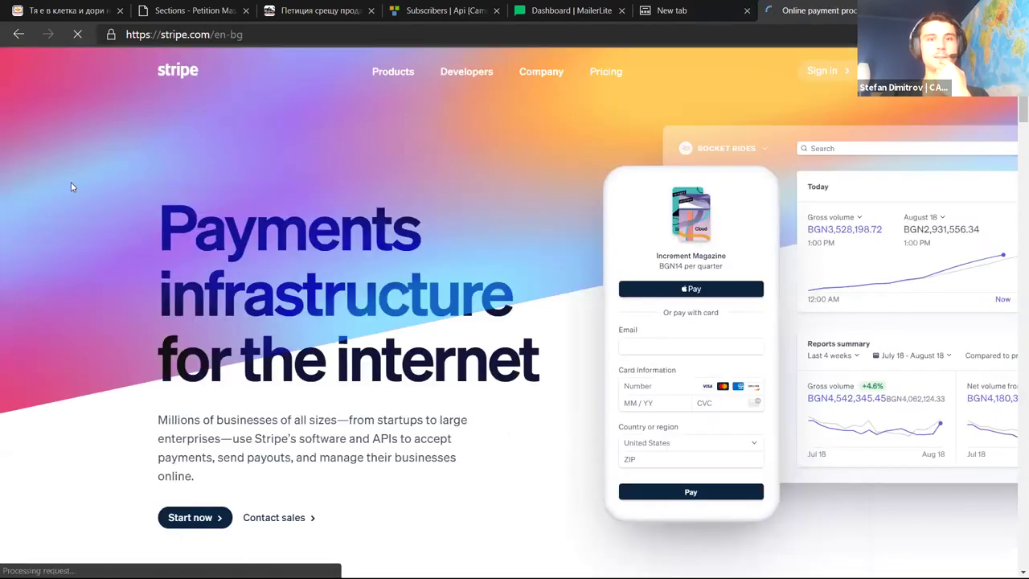
Scroll through the Stripe homepage's customer logos, then return to the blank start page
{"action": "scroll", "coordinate": [75, 135], "scroll_direction": "down", "scroll_amount": 7}
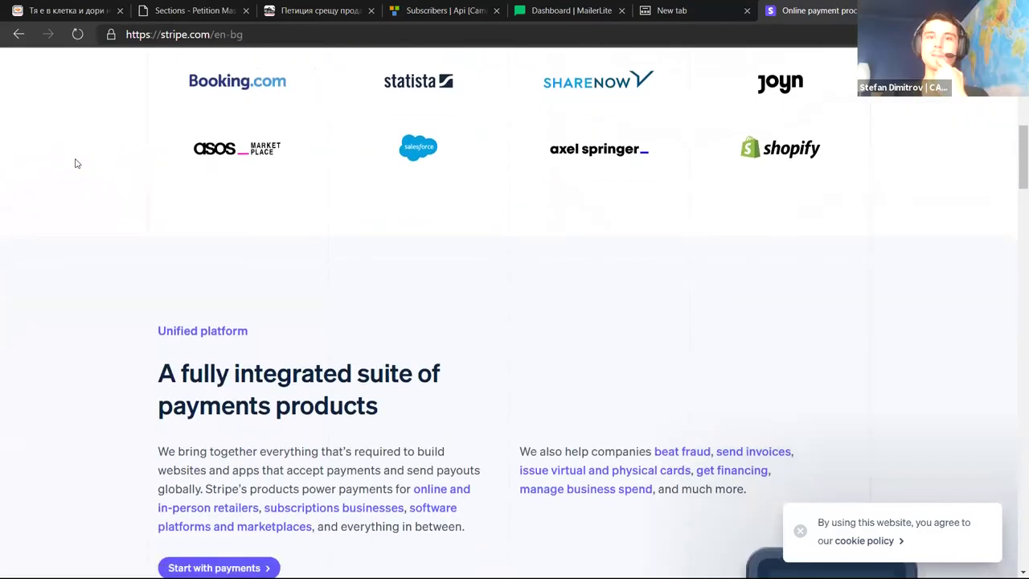
{"action": "scroll", "coordinate": [75, 163], "scroll_direction": "down", "scroll_amount": 1}
{"action": "scroll", "coordinate": [75, 163], "scroll_direction": "up", "scroll_amount": 2}
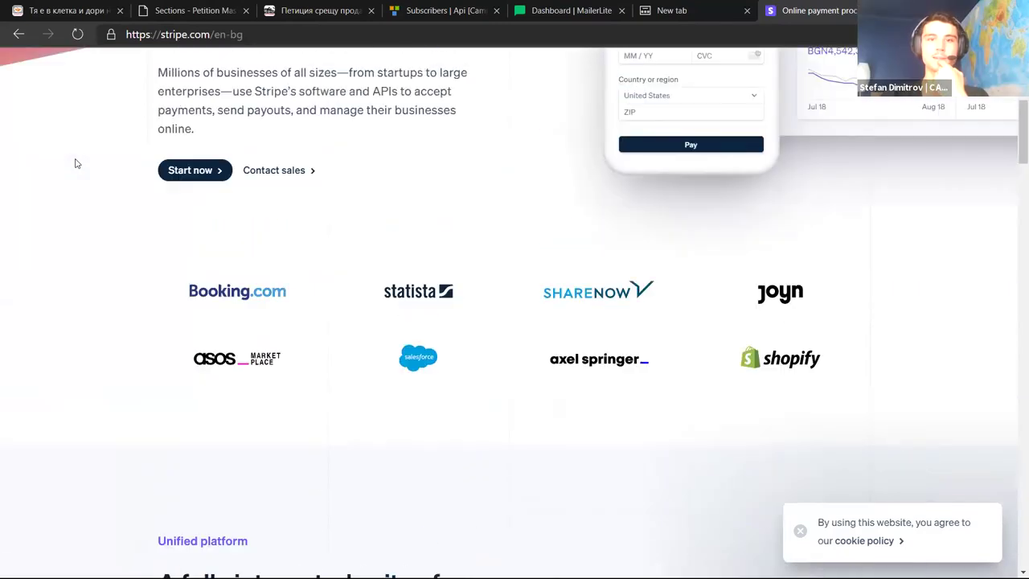
{"action": "scroll", "coordinate": [76, 163], "scroll_direction": "up", "scroll_amount": 7}
{"action": "left_click", "coordinate": [698, 6]}
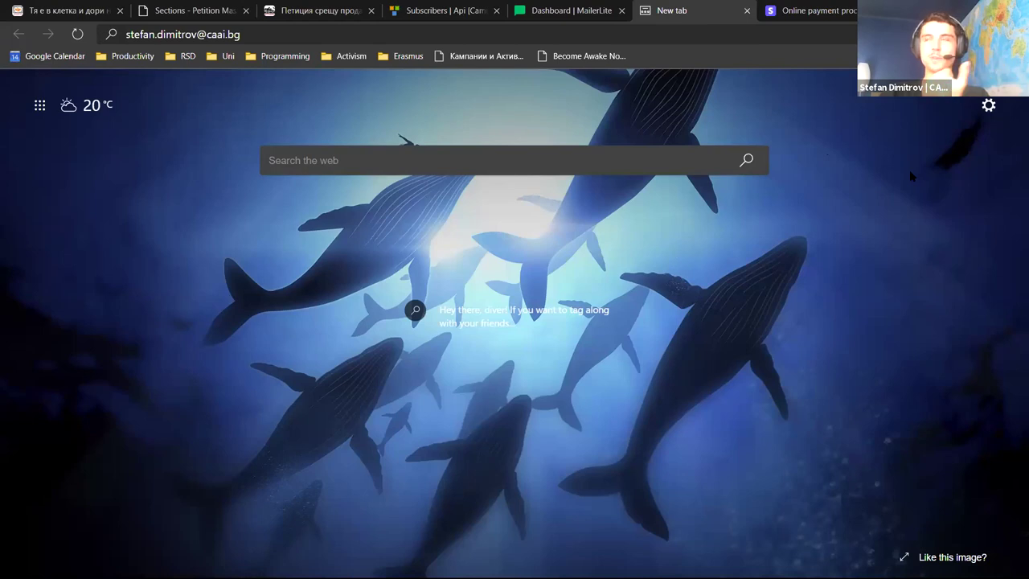
Show the Stripe homepage again, highlighting its 'Payments infrastructure for the internet' headline while presenting
{"action": "left_click", "coordinate": [811, 10]}
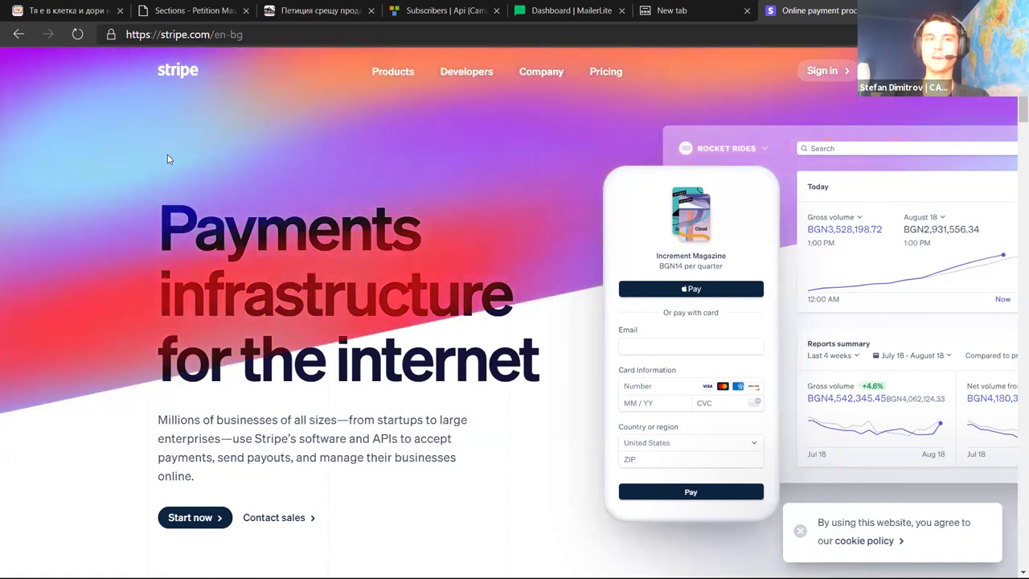
{"action": "left_click_drag", "start_coordinate": [180, 158], "coordinate": [544, 374]}
{"action": "left_click", "coordinate": [200, 250]}
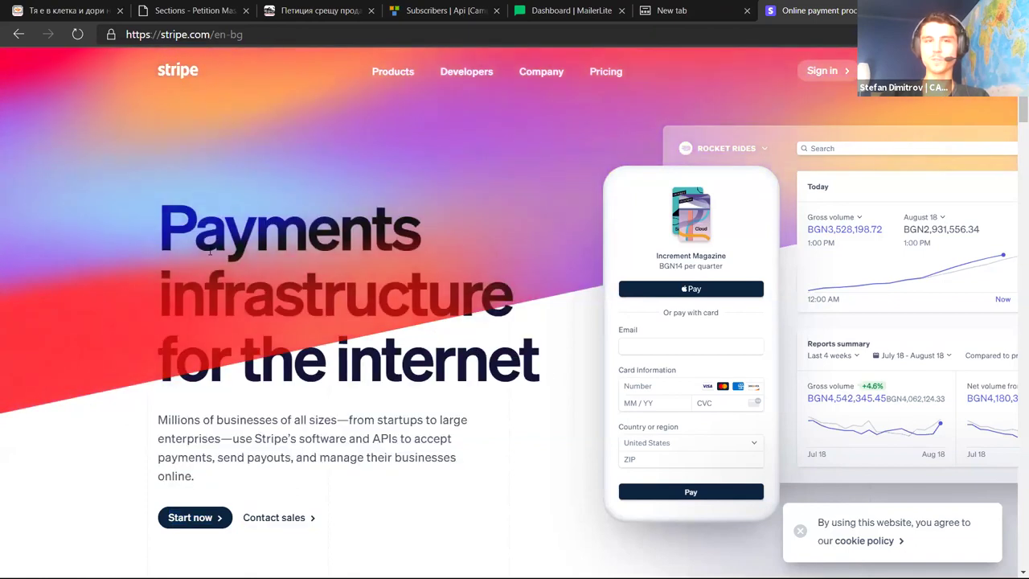
{"action": "left_click_drag", "start_coordinate": [200, 249], "coordinate": [540, 373]}
{"action": "left_click", "coordinate": [193, 95]}
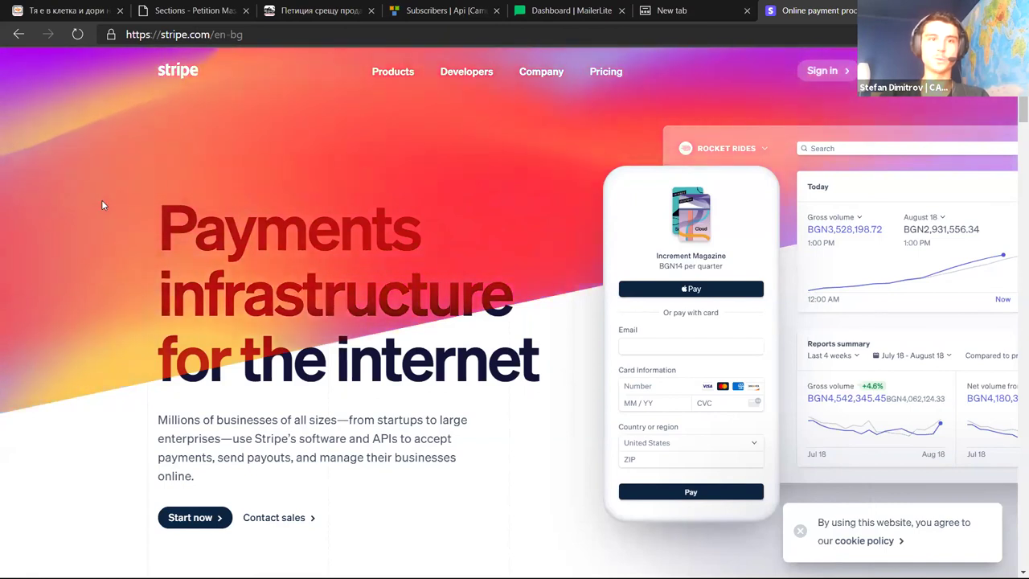
{"action": "left_click_drag", "start_coordinate": [195, 207], "coordinate": [450, 366]}
{"action": "left_click", "coordinate": [122, 147]}
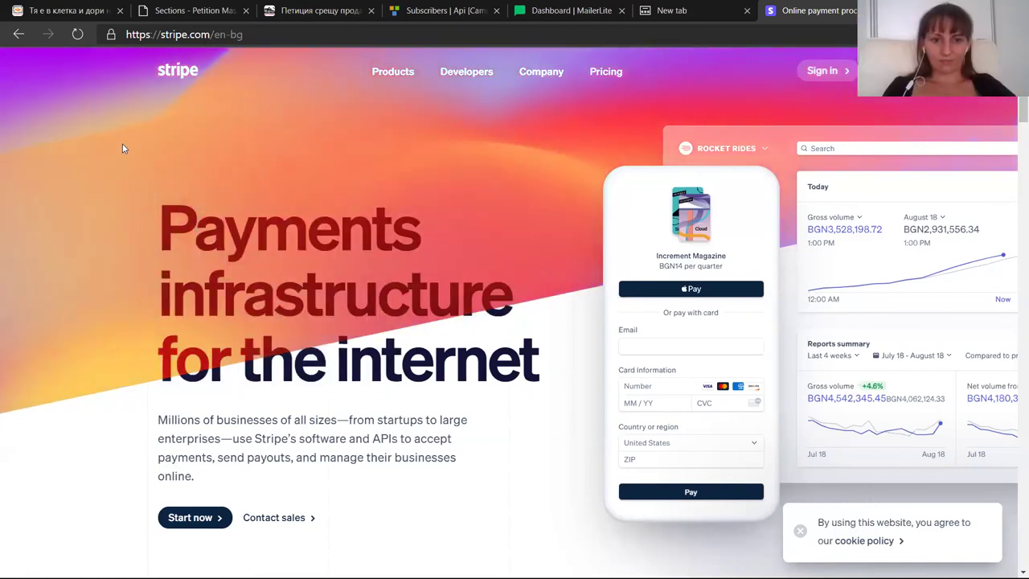
{"action": "left_click", "coordinate": [679, 8]}
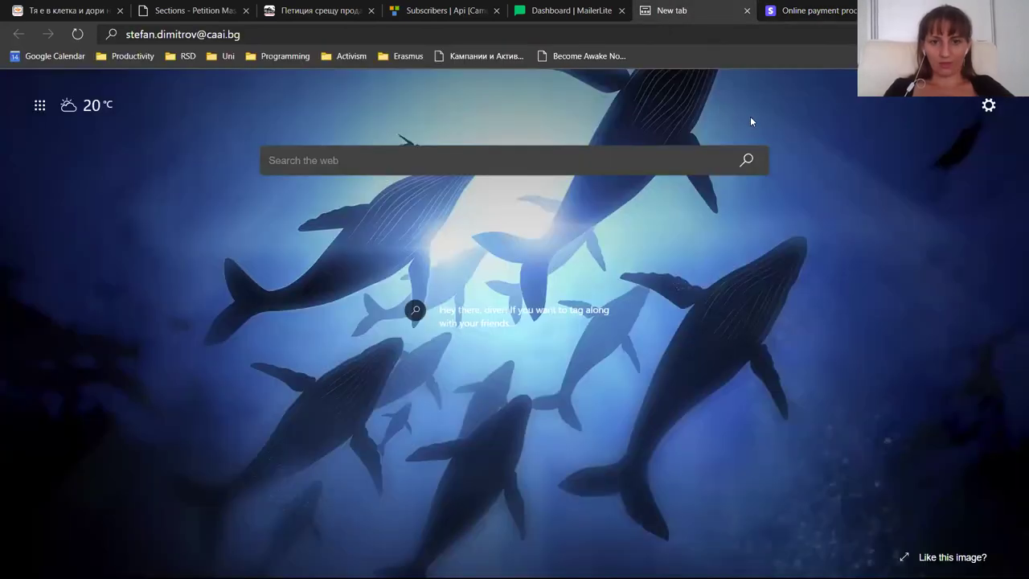
{"action": "left_click", "coordinate": [807, 10]}
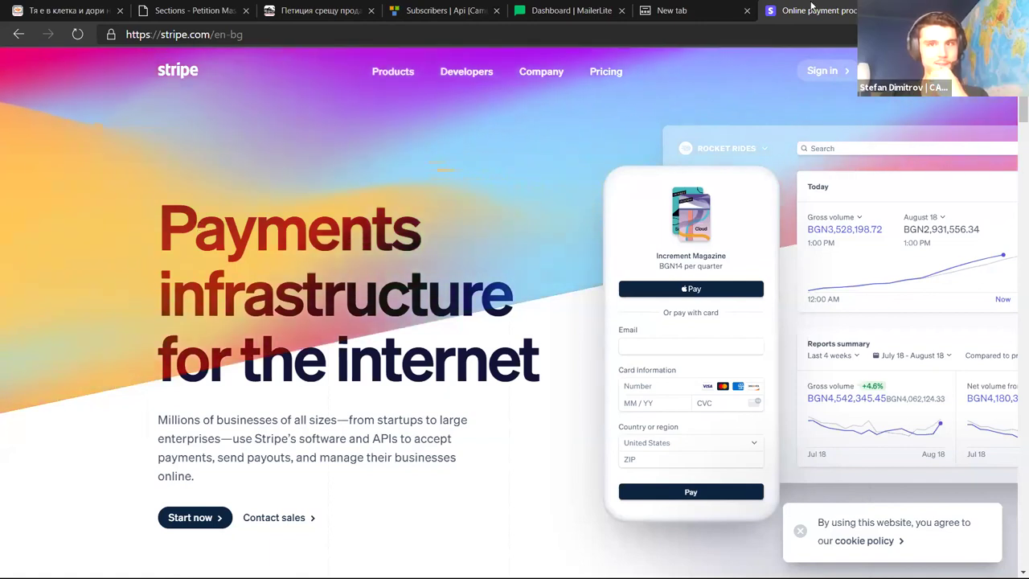
Close the Stripe homepage tab, leaving the new tab start page showing
{"action": "left_click", "coordinate": [869, 10]}
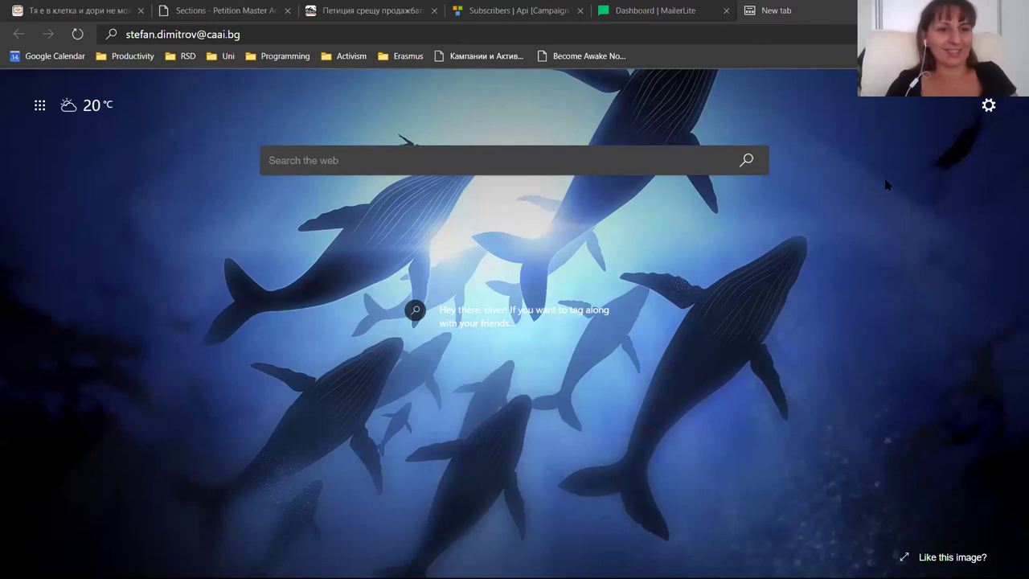
Close the blank and MailerLite tabs, ending on the razperenikrile.bg egg-cage petition at 2047 signatures
{"action": "left_click", "coordinate": [873, 10]}
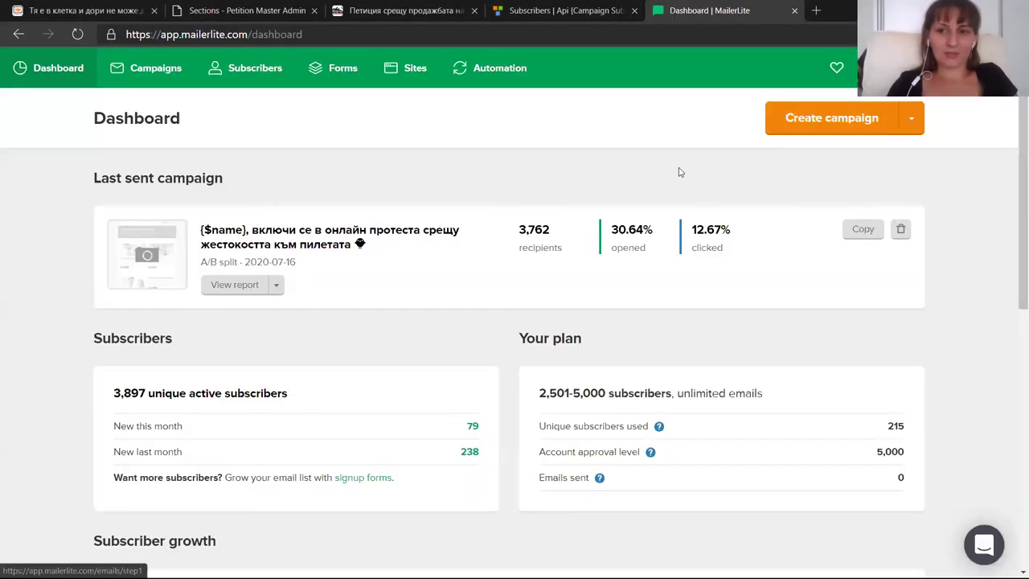
{"action": "left_click", "coordinate": [794, 11]}
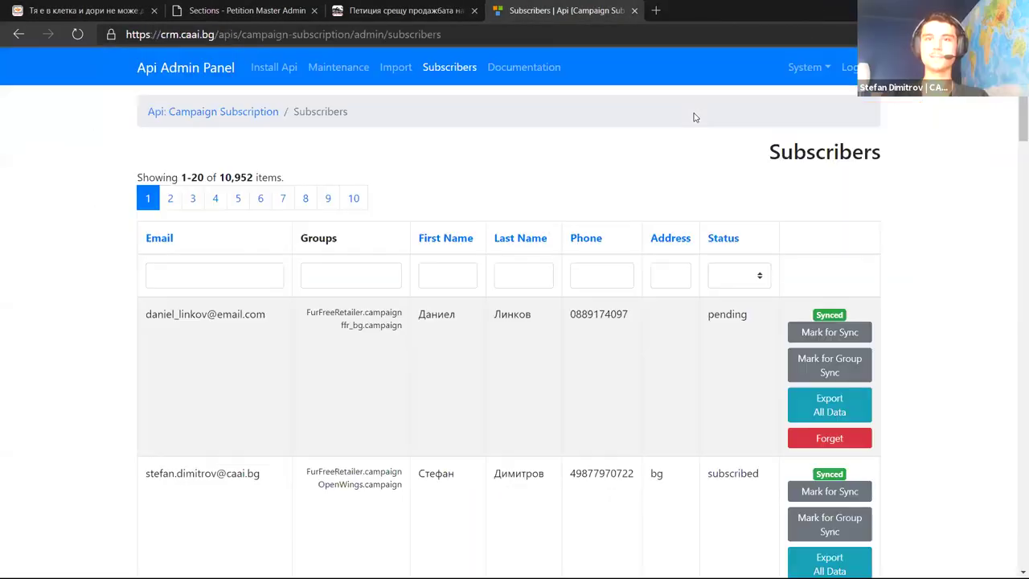
{"action": "left_click", "coordinate": [412, 8]}
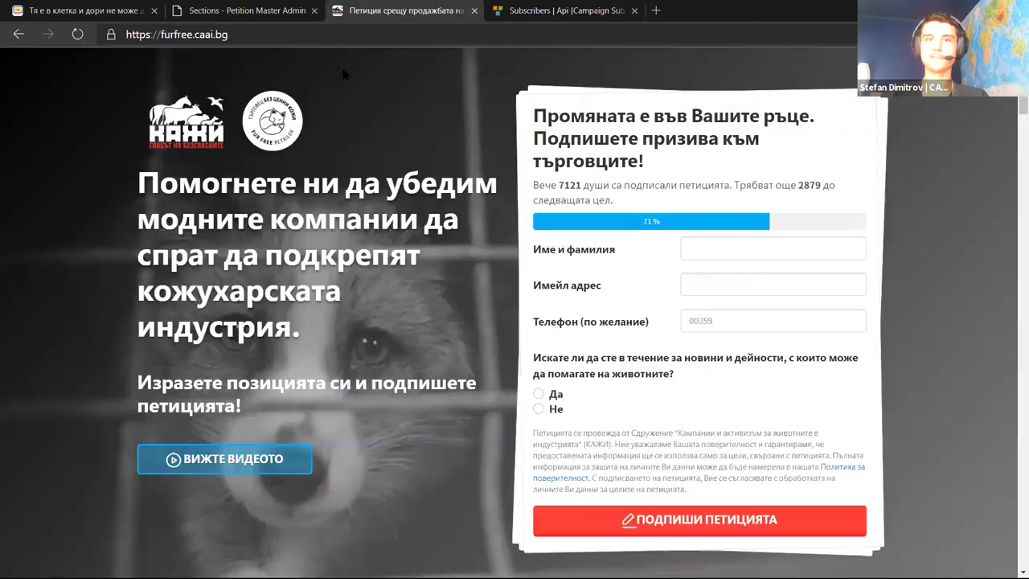
{"action": "left_click", "coordinate": [98, 8]}
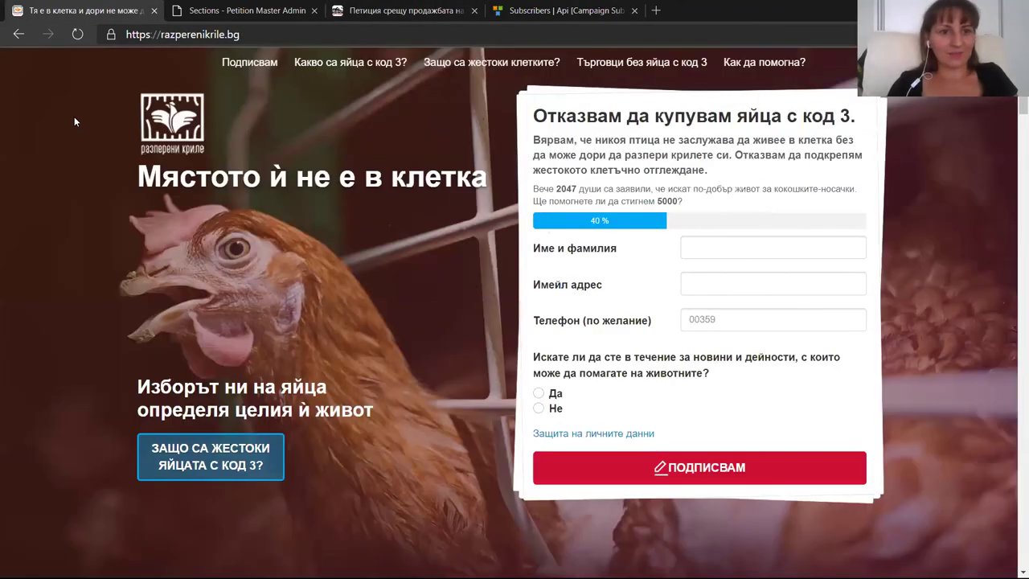